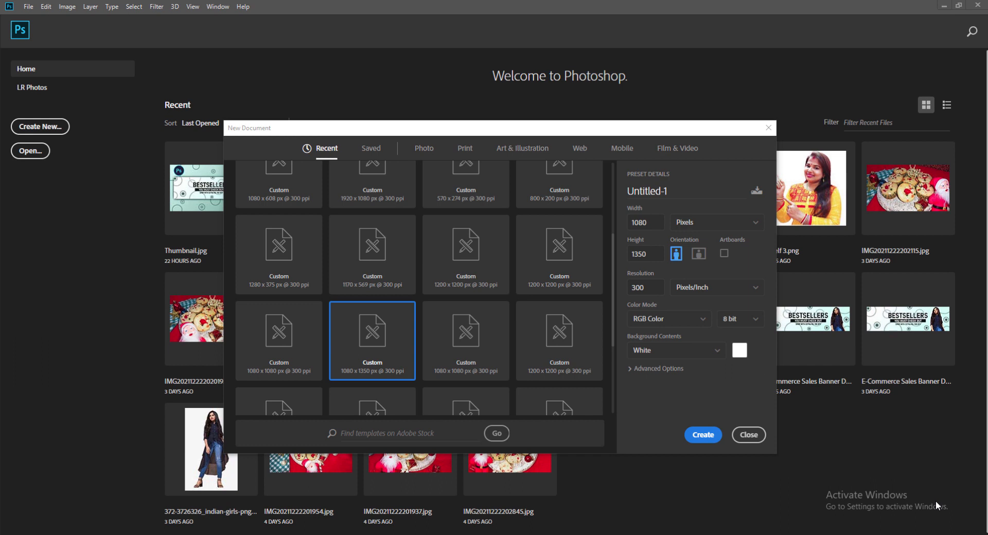
Create a 1080 × 1350 px document at 300 ppi named "Happy New Year Social Media Post".
double_click(671, 191)
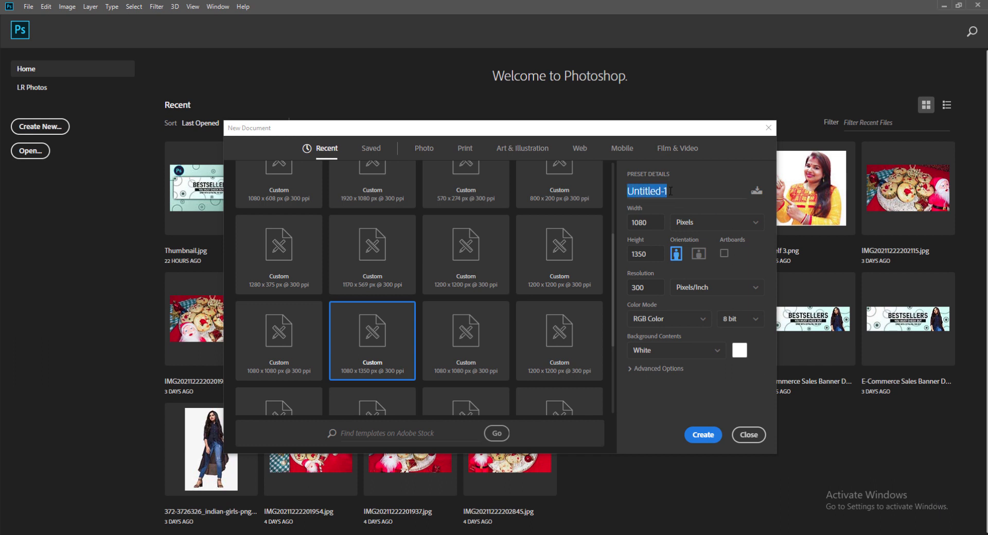
text(Happy New )
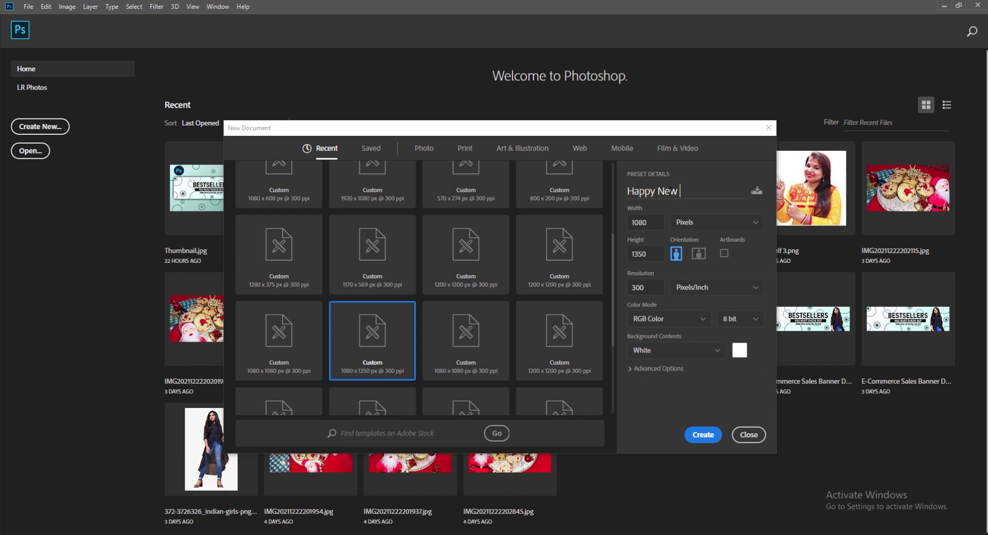
text(Year Social Med)
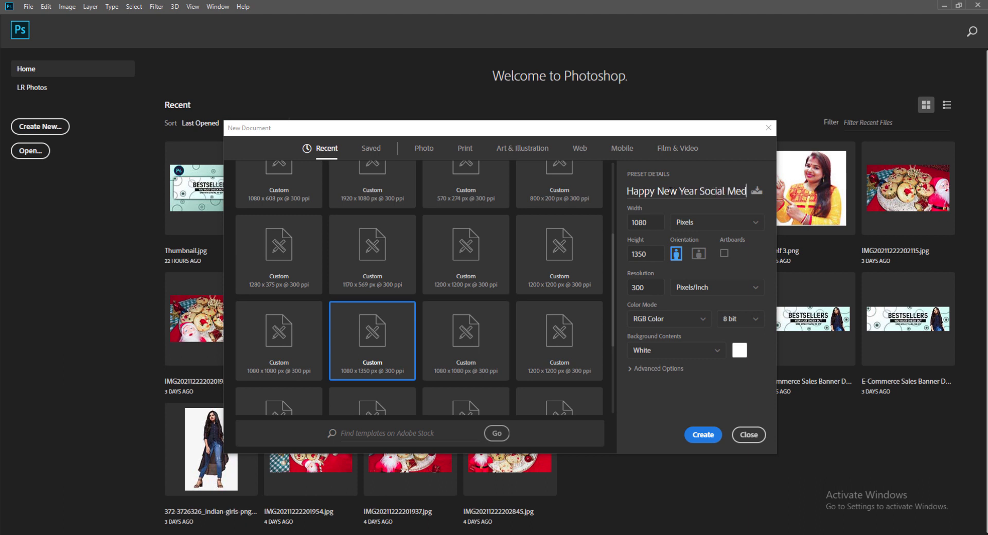
text(ia Post)
key(Tab)
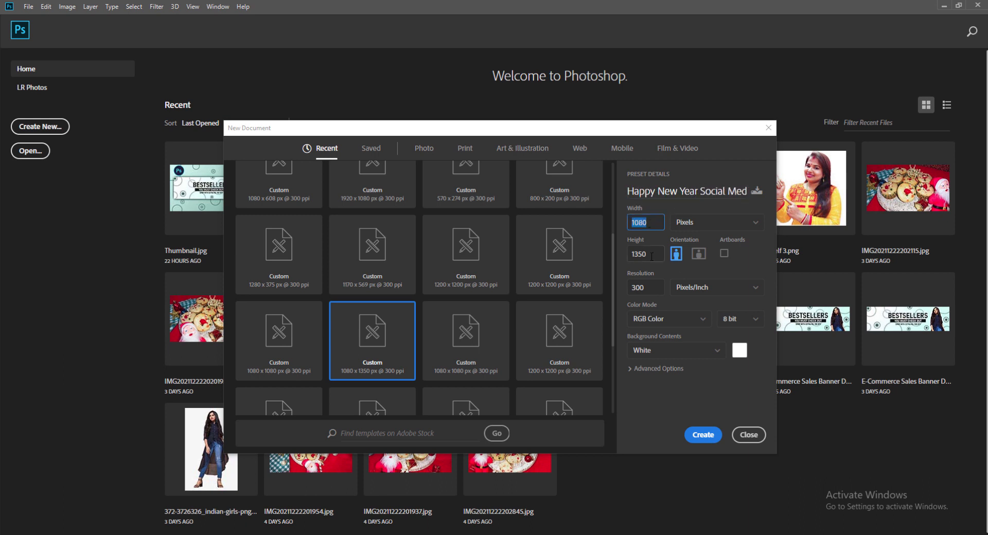
key(Tab)
click(702, 435)
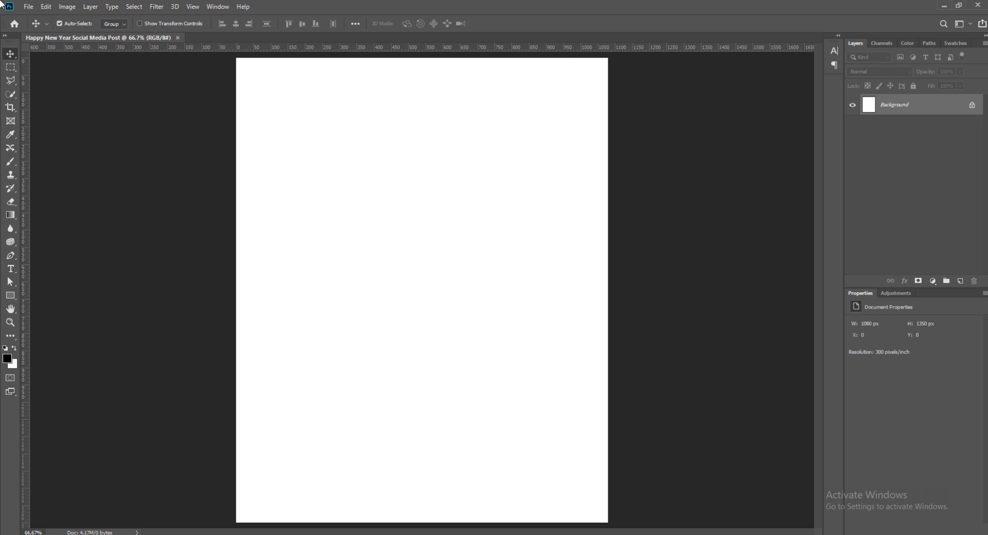
Add a new layer and save the document in Photoshop format in the Works & Projects folder under PIYASTICK GFX WORLD.
click(960, 281)
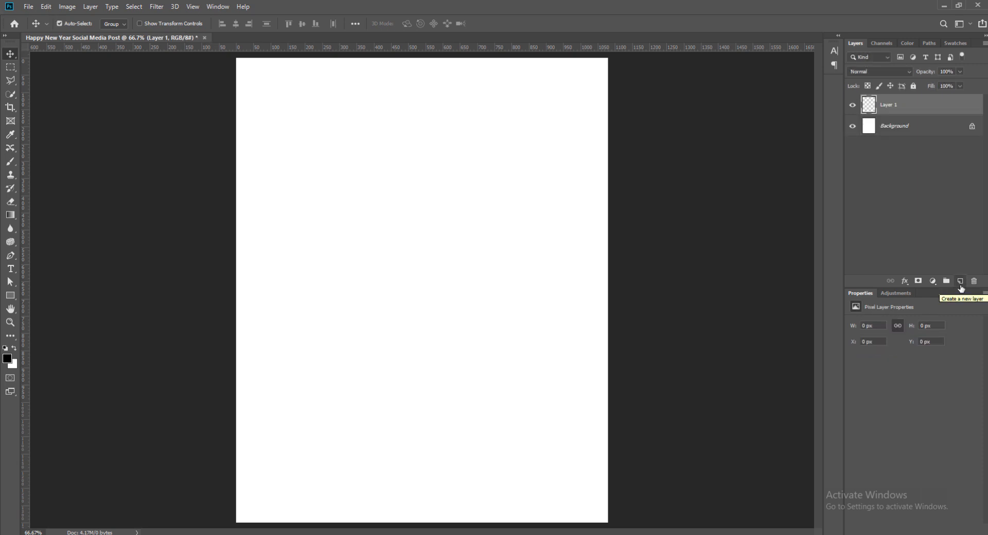
key(ctrl+s)
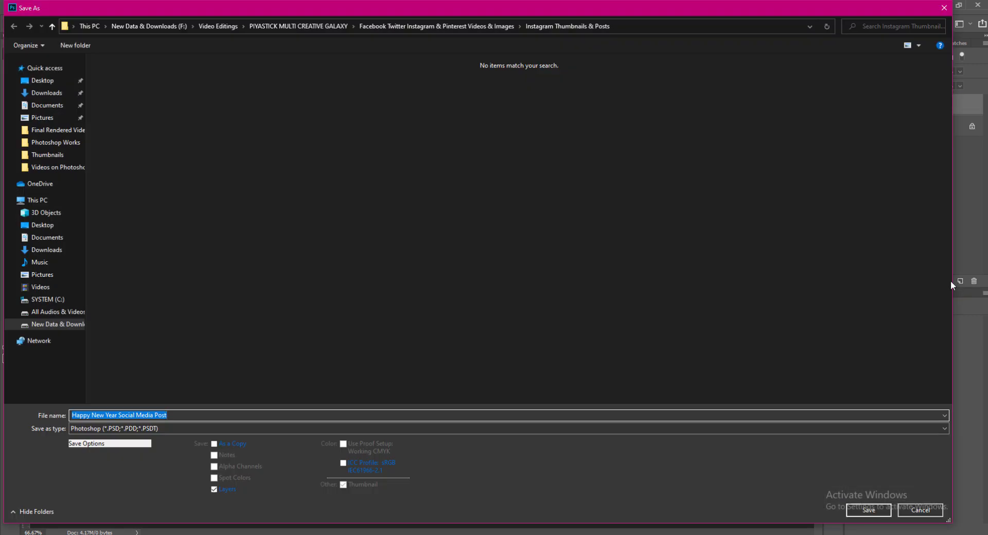
click(58, 325)
double_click(419, 69)
double_click(533, 61)
double_click(560, 72)
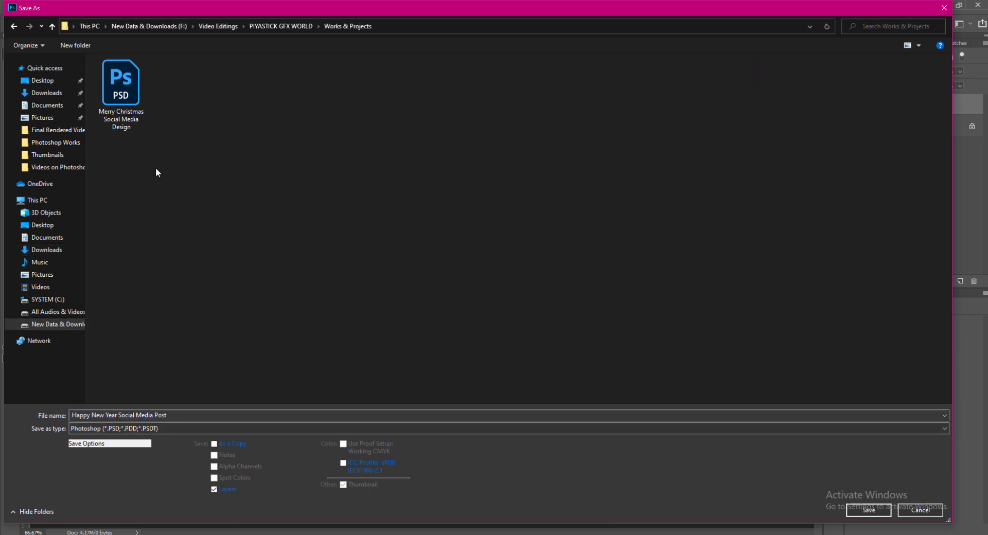
click(869, 510)
click(614, 169)
Draw a rectangle about 1179 × 1364 px covering the whole canvas and fill it with black.
click(10, 295)
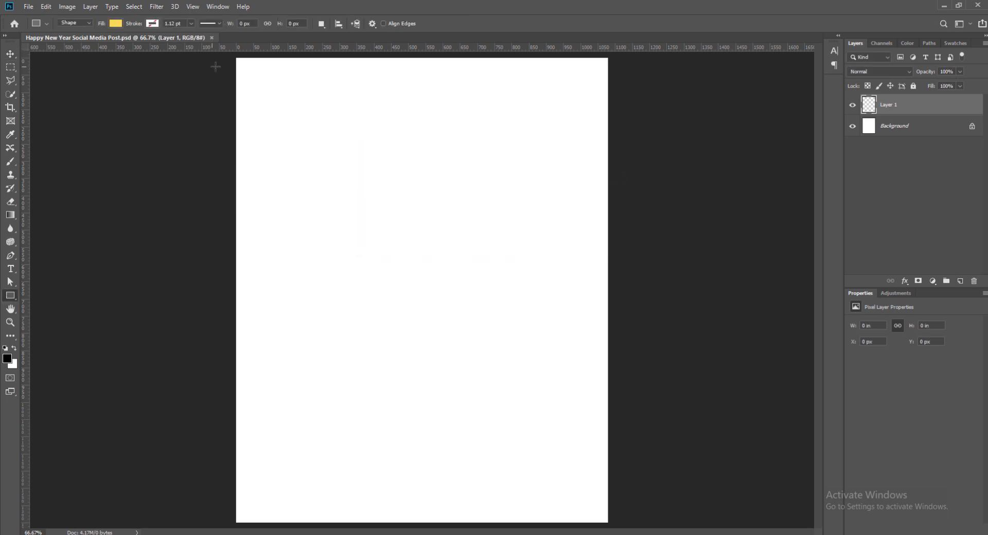
drag(220, 56, 626, 525)
click(855, 355)
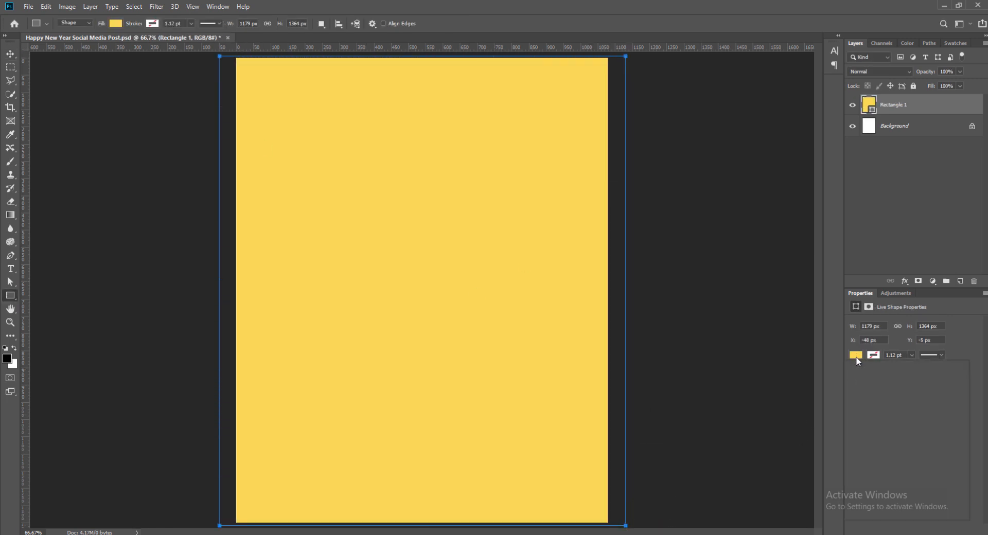
click(924, 438)
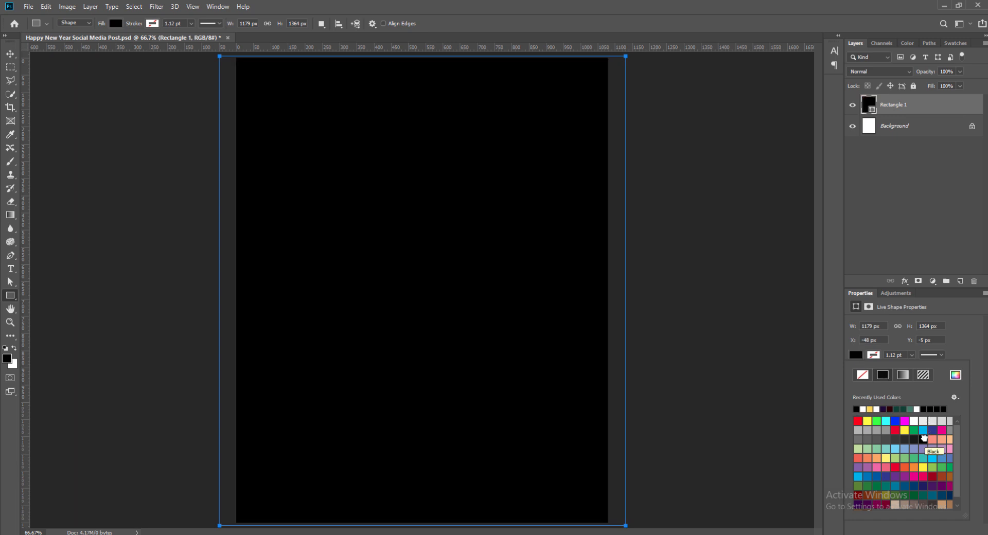
Add a Gradient Overlay to the full-canvas rectangle and set its gradient's start stop to the near-black purple 16010f.
click(10, 54)
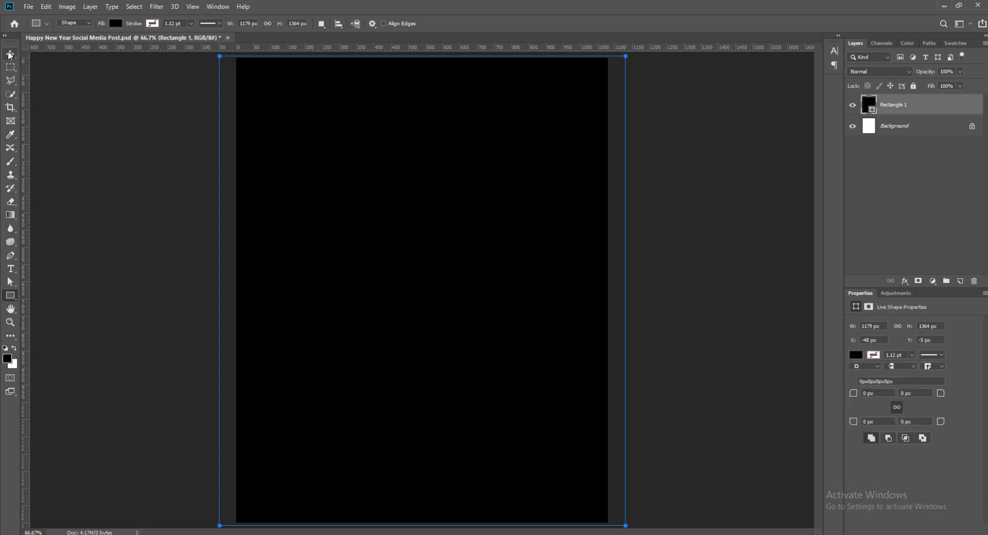
right_click(868, 110)
click(875, 107)
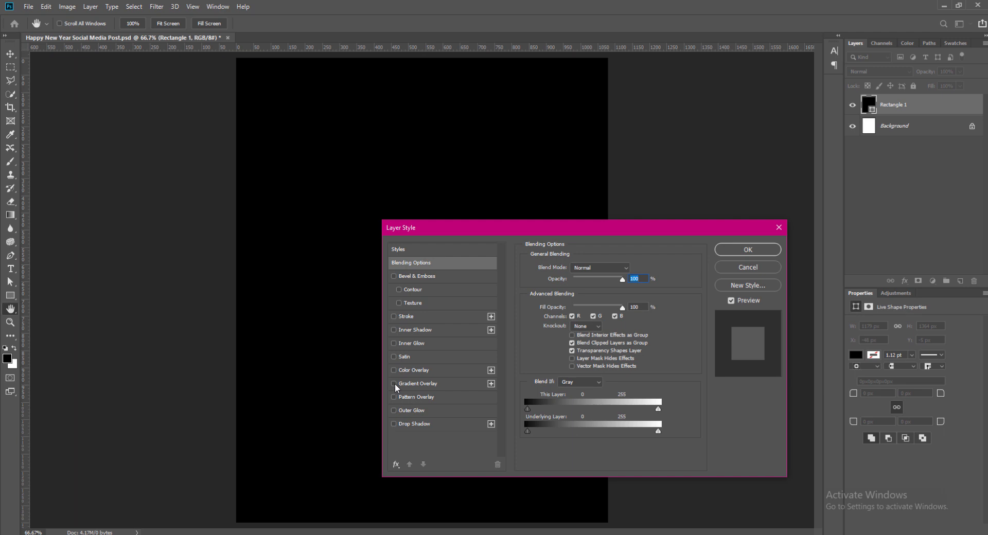
click(395, 384)
click(405, 382)
click(590, 291)
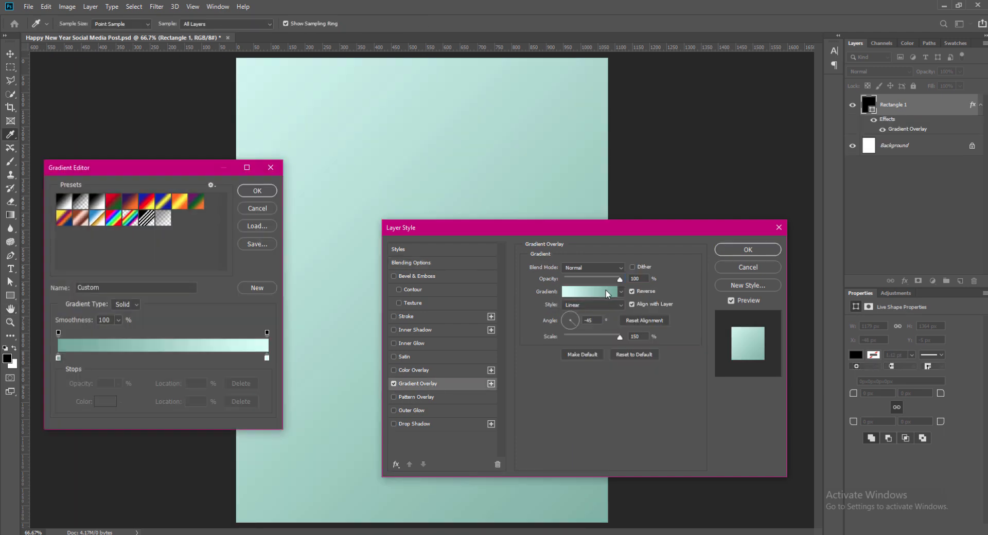
double_click(58, 357)
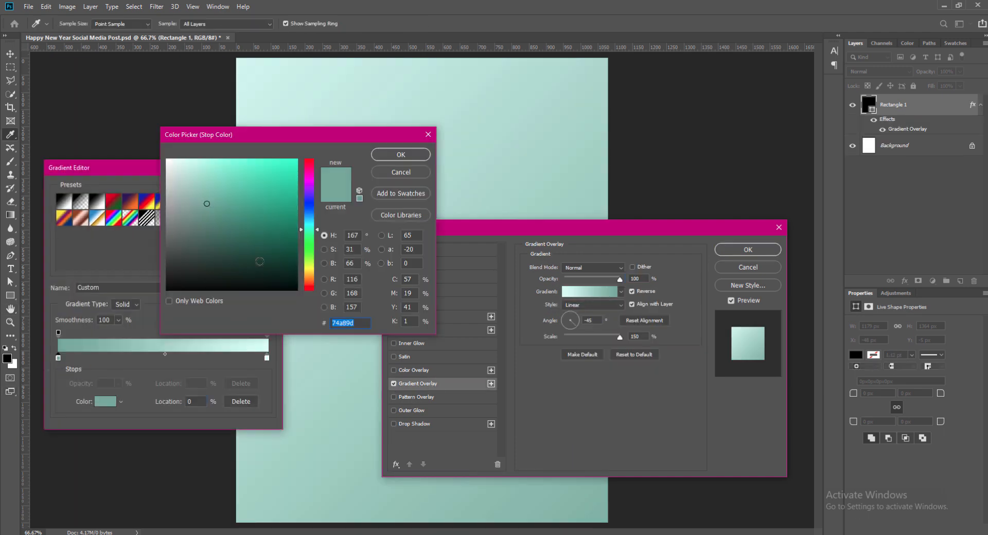
drag(309, 184, 310, 174)
click(296, 266)
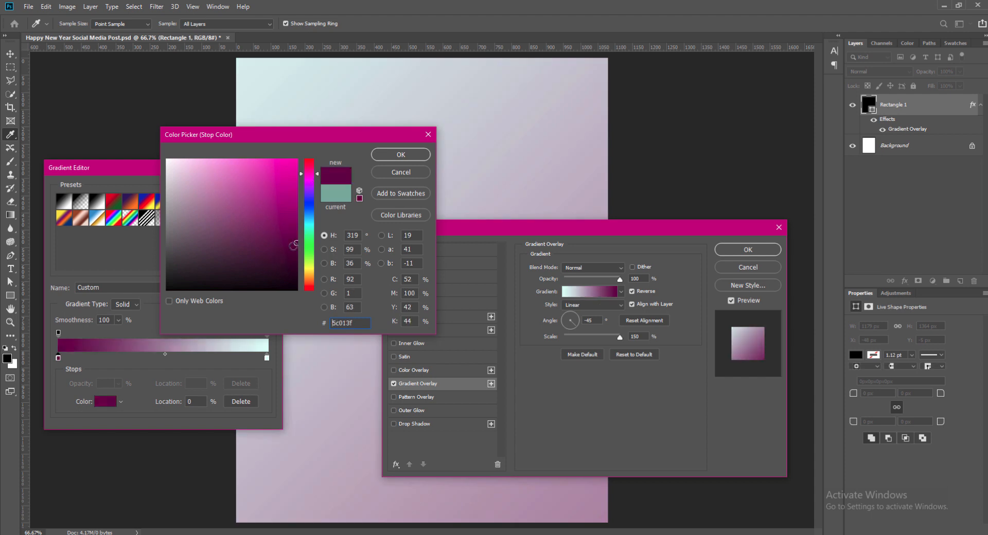
drag(297, 266, 293, 279)
key(Return)
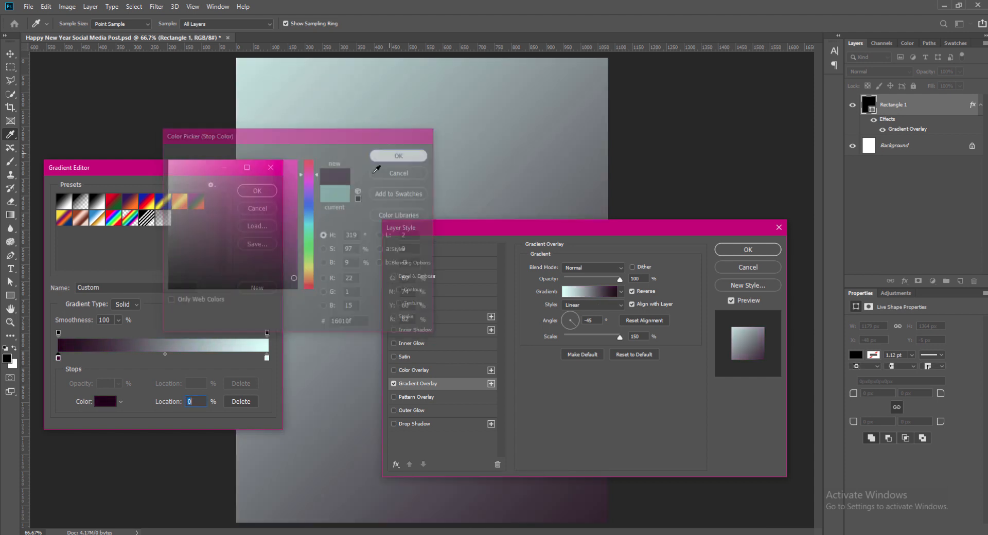
Shift the gradient's midpoint toward the end stop and set that stop's colour to the dark magenta 670345.
drag(165, 354, 226, 354)
double_click(266, 358)
click(307, 173)
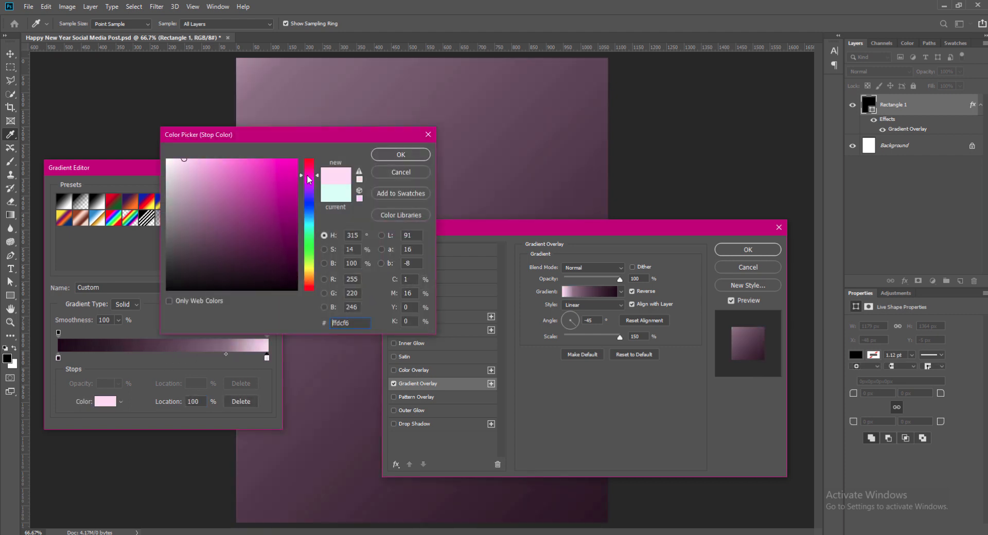
drag(293, 225, 294, 238)
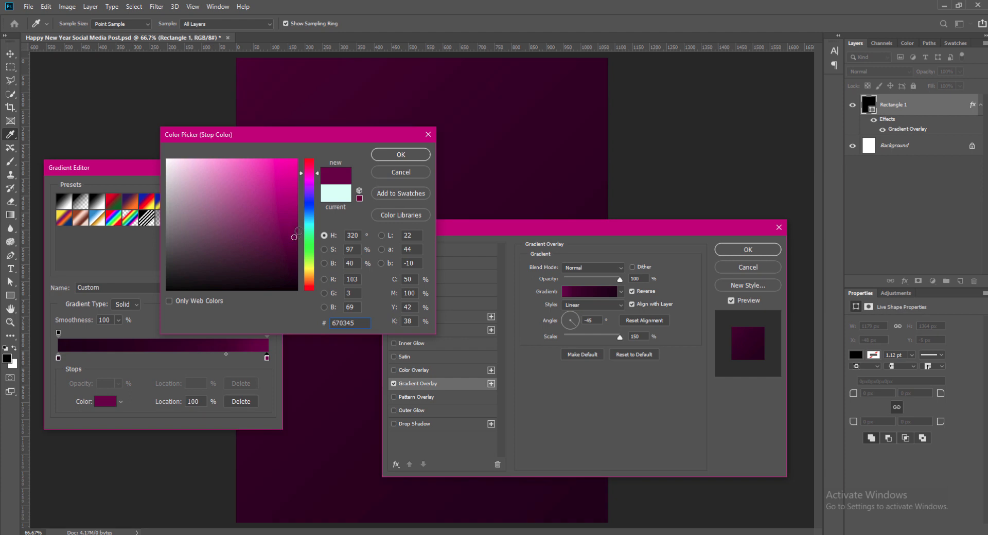
click(398, 155)
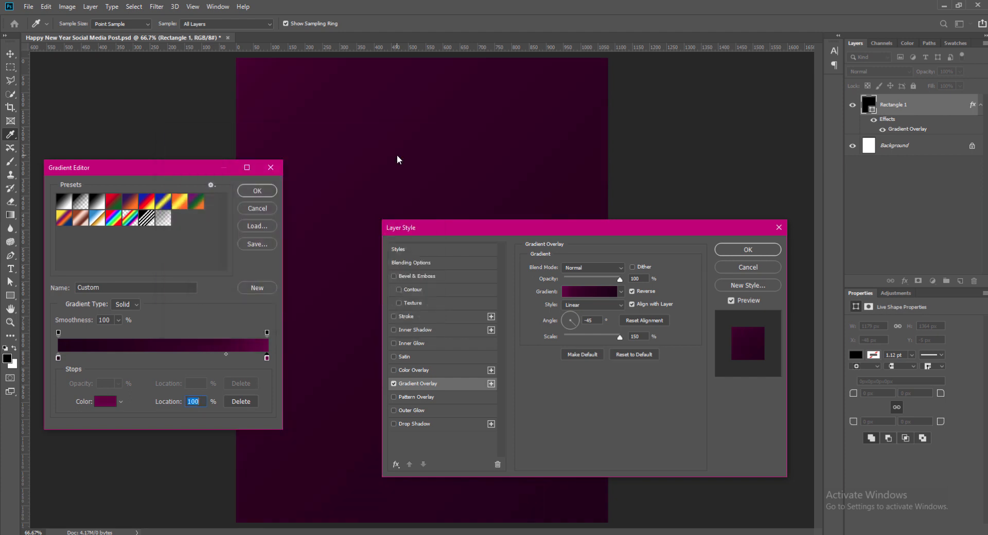
click(257, 190)
Turn off the gradient overlay's Reverse option, compare the available gradient styles, and set the style to Reflected.
click(632, 291)
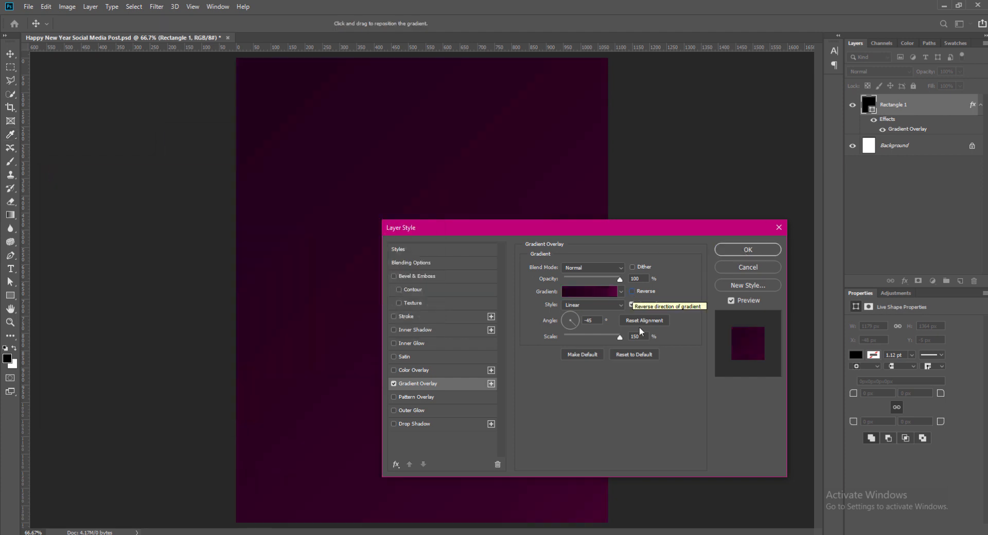
click(620, 305)
click(606, 306)
click(605, 305)
click(606, 306)
click(603, 306)
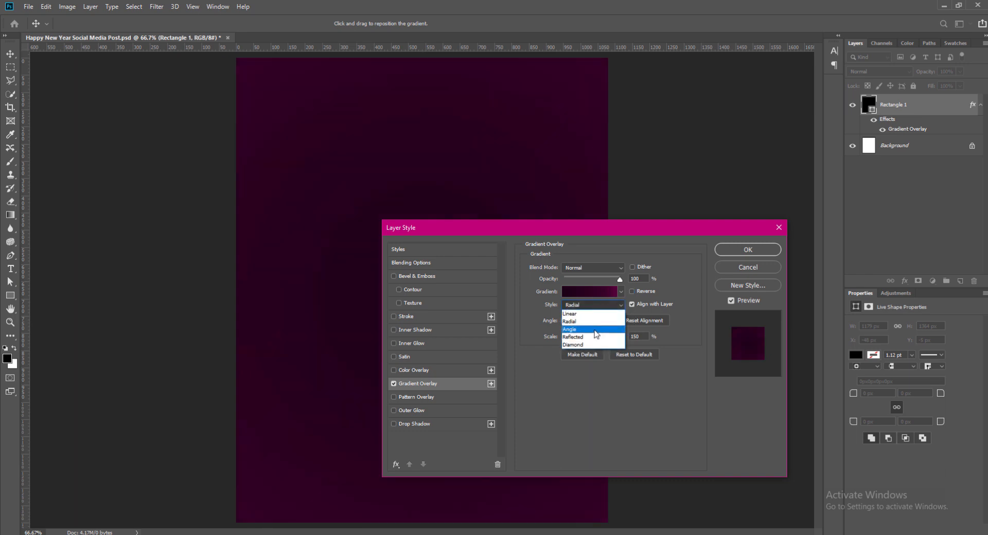
click(594, 327)
click(591, 305)
click(588, 336)
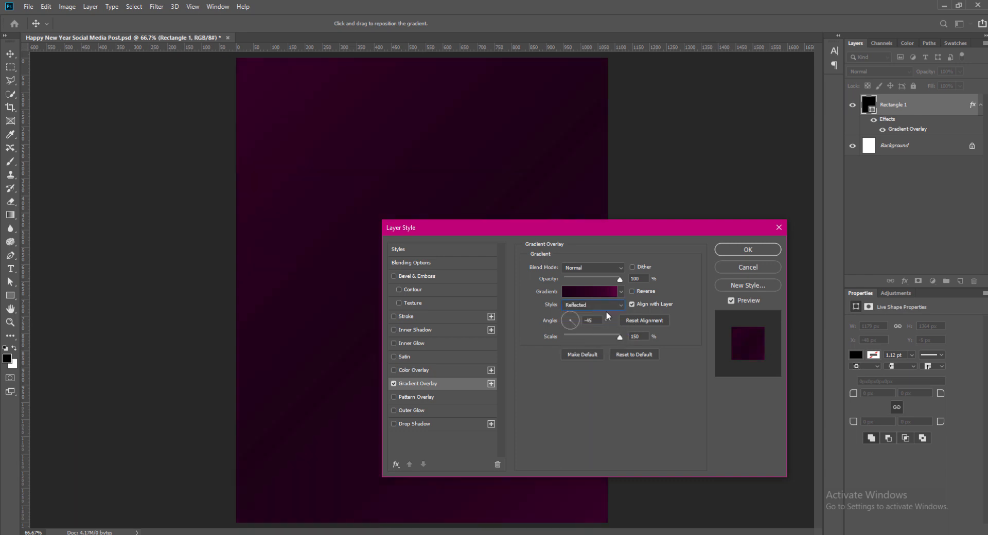
click(606, 305)
click(597, 346)
click(600, 307)
click(597, 338)
Compare the overlay with Reverse on and off, set its angle to 48°, and apply the layer style.
click(632, 292)
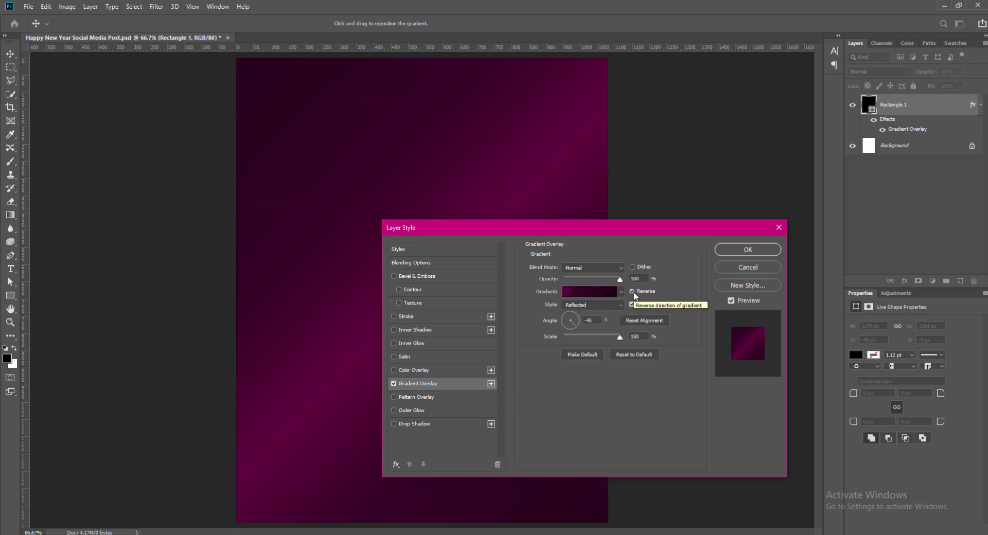
click(632, 292)
click(576, 328)
drag(560, 317, 580, 320)
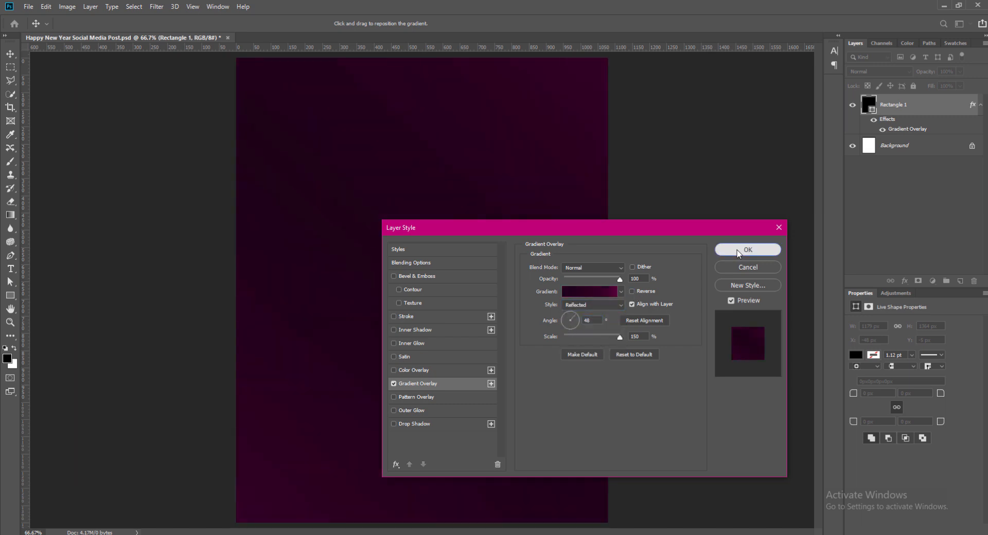
click(748, 249)
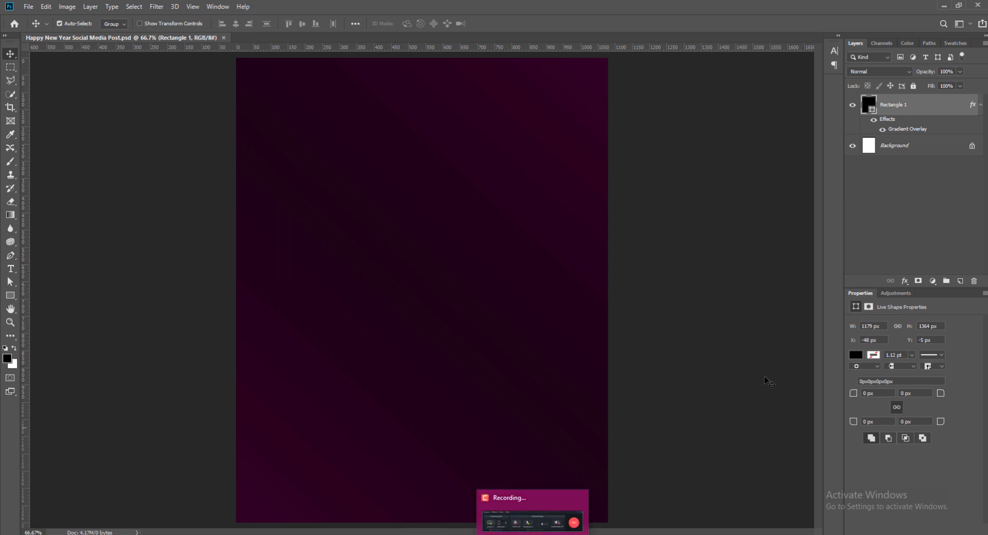
Reopen the rectangle's Gradient Overlay and darken the magenta end stop of its gradient.
double_click(907, 129)
click(591, 291)
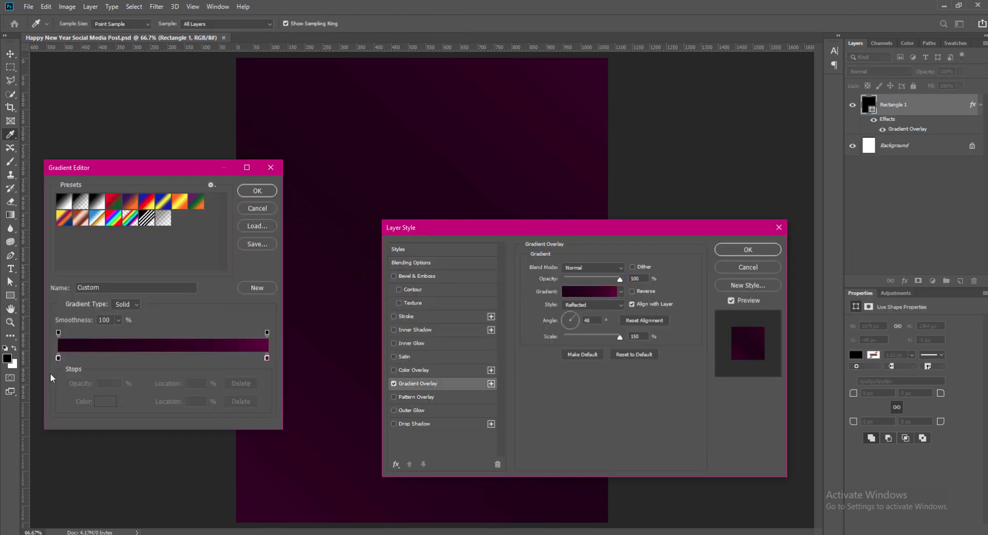
double_click(266, 358)
click(293, 259)
click(400, 156)
click(257, 190)
Preview the overlay with Reverse on, restore it to off, and change the angle to a negative value for the opposite diagonal.
click(633, 293)
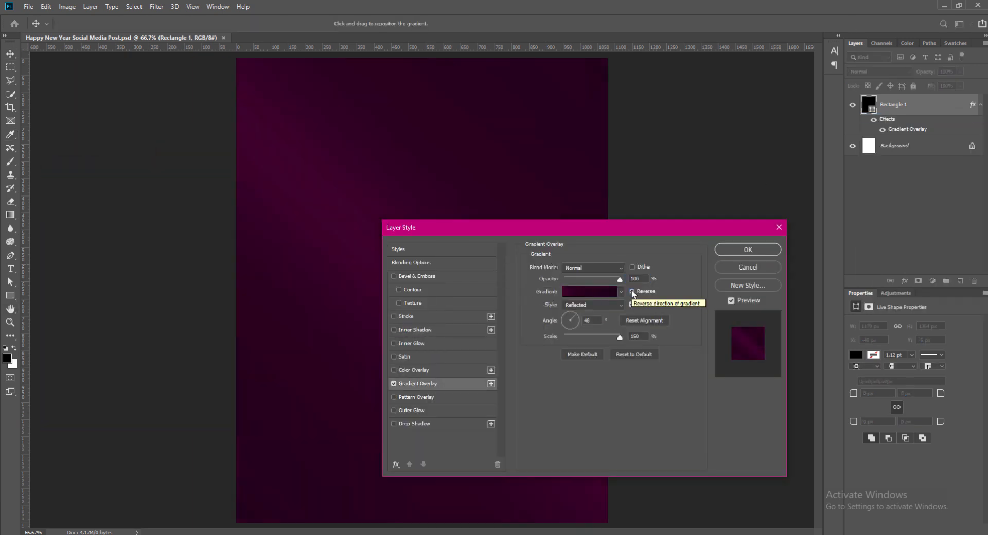
click(633, 292)
drag(593, 321, 582, 321)
text(-4)
click(730, 252)
On a new layer, draw a rectangle about 923 × 1229 px inset from the canvas edges and remove its fill.
key(ctrl+shift+alt+n)
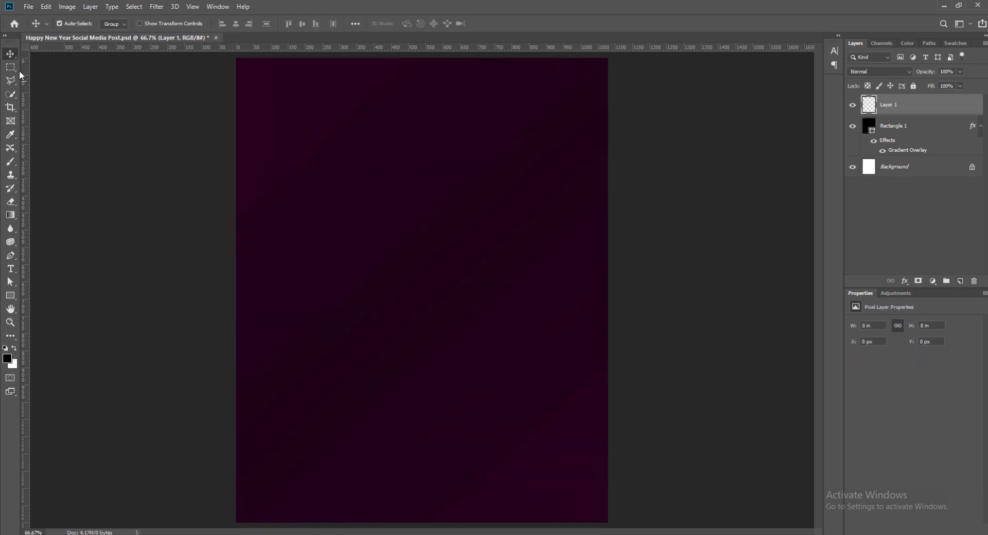
click(10, 297)
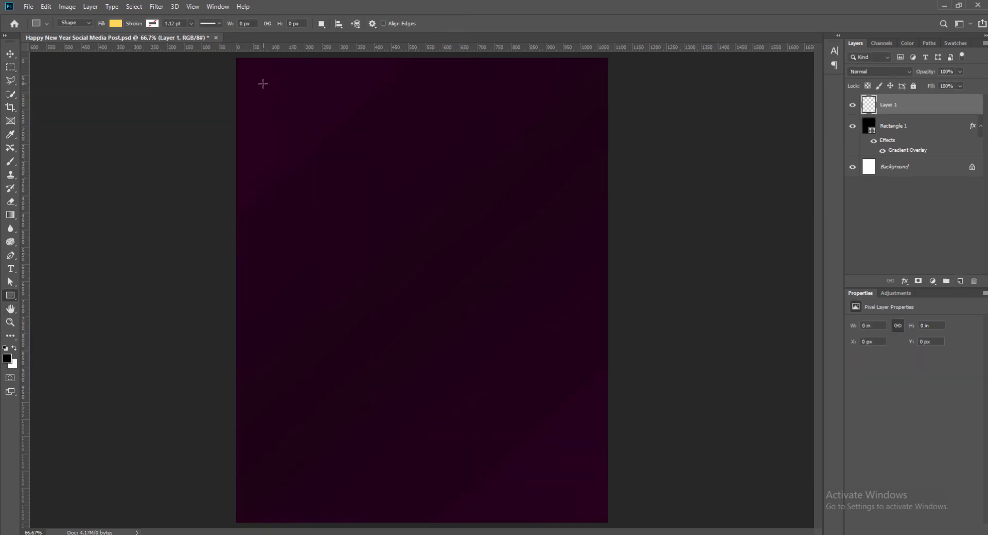
drag(263, 84, 581, 505)
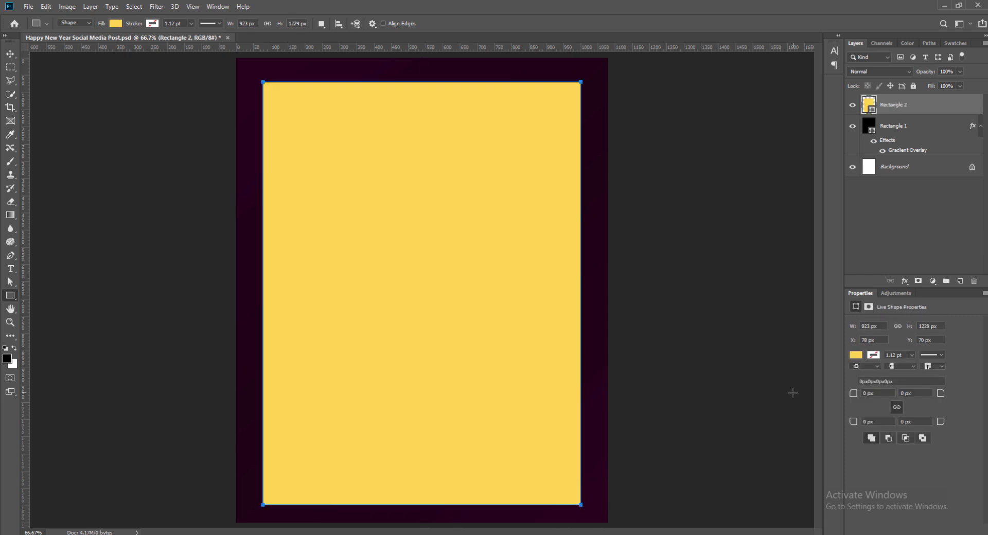
click(873, 355)
click(865, 376)
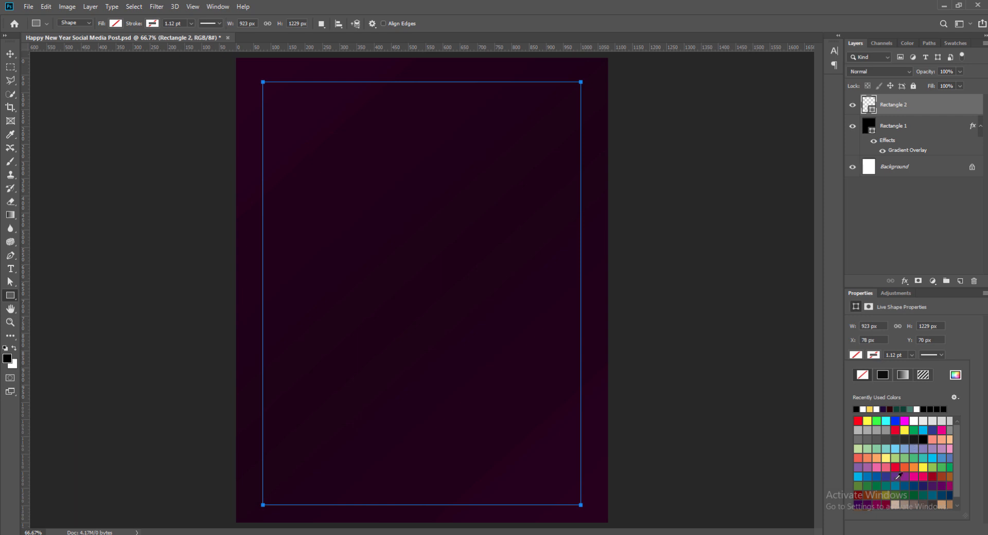
Give the inset rectangle a solid magenta stroke using a custom colour.
click(952, 379)
drag(284, 133, 739, 173)
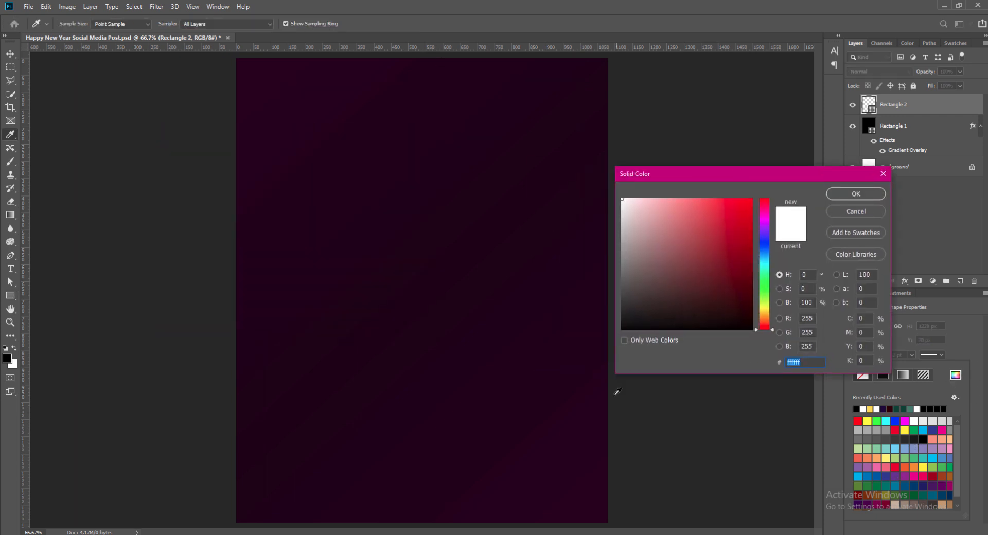
click(596, 455)
drag(747, 285, 748, 255)
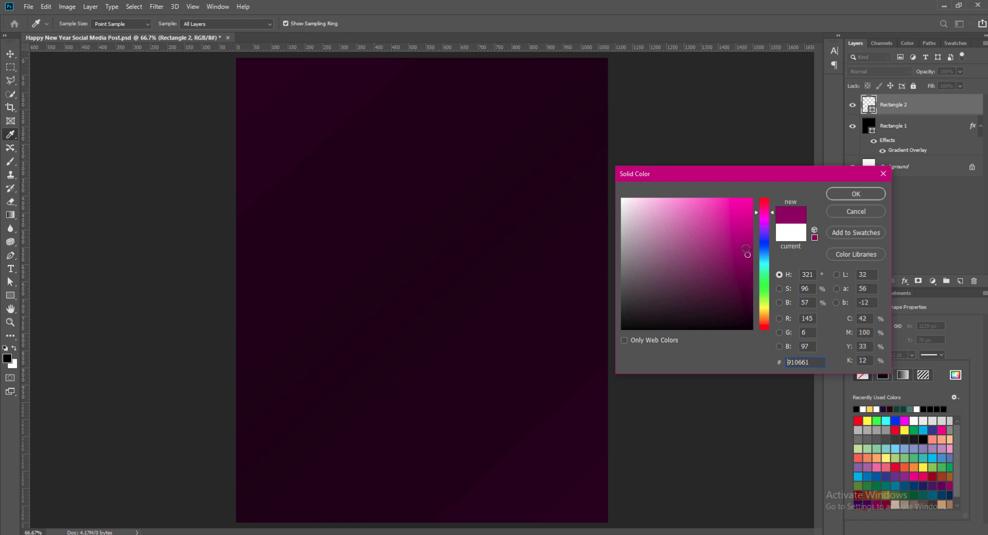
click(833, 194)
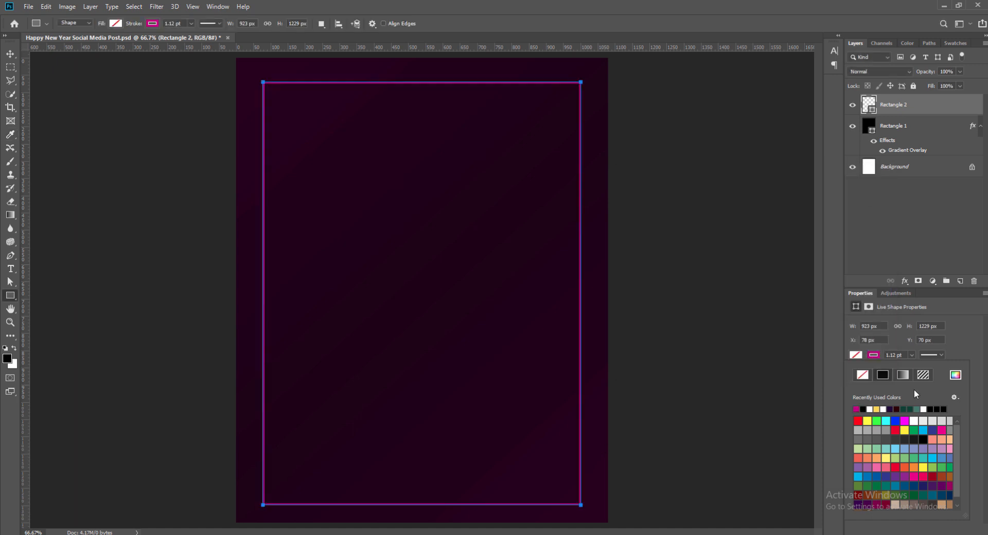
Set the inset rectangle's stroke width to 2.15 pt.
click(911, 354)
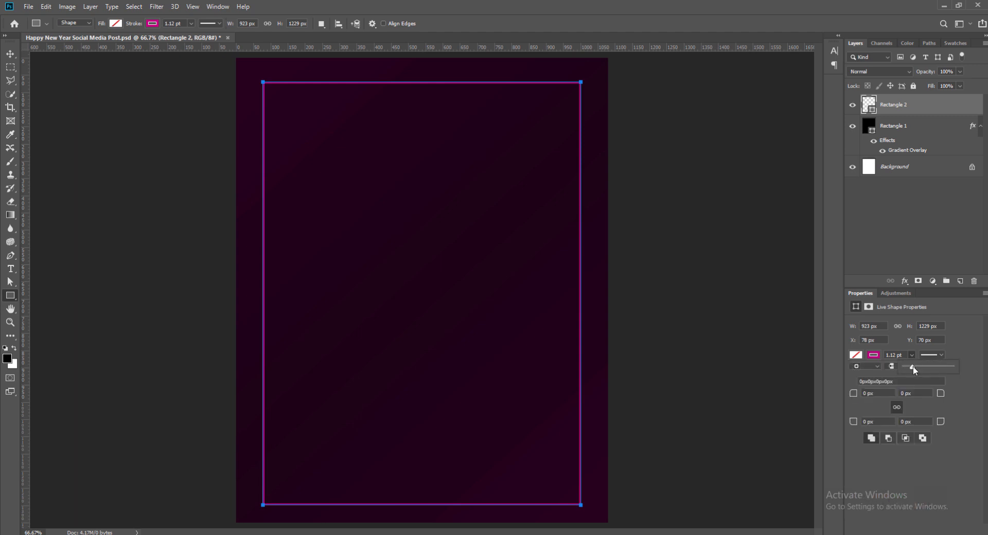
drag(914, 367, 914, 367)
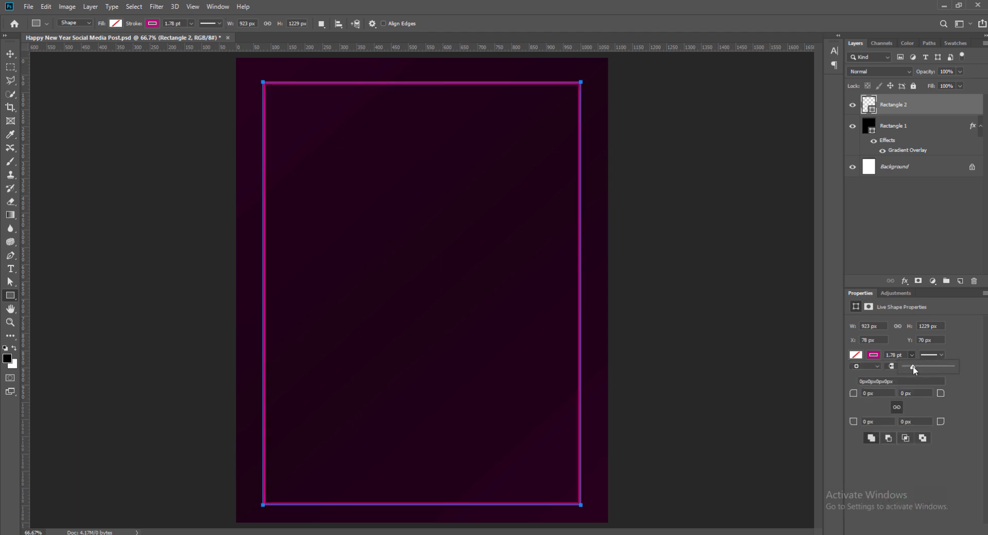
drag(915, 366, 912, 368)
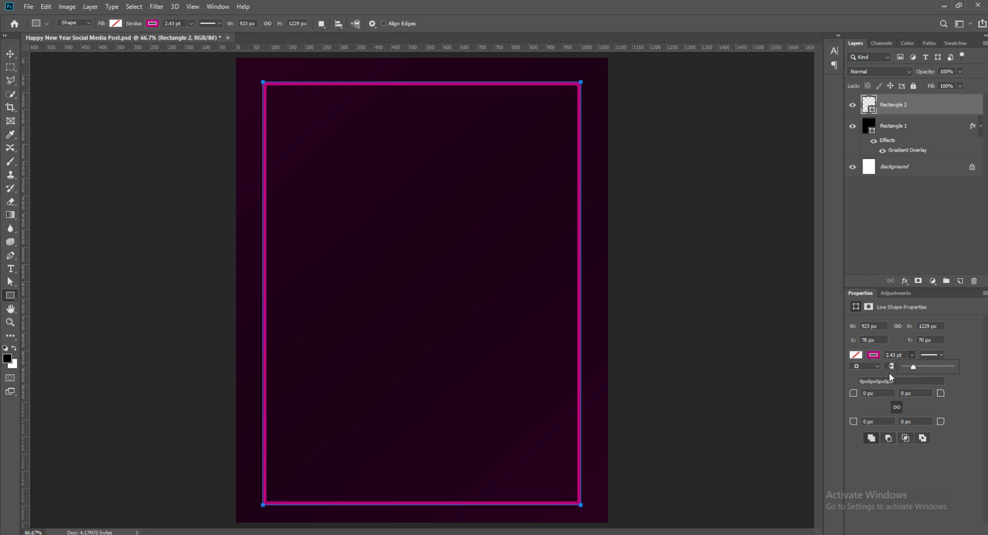
click(882, 355)
text(2.15)
key(Return)
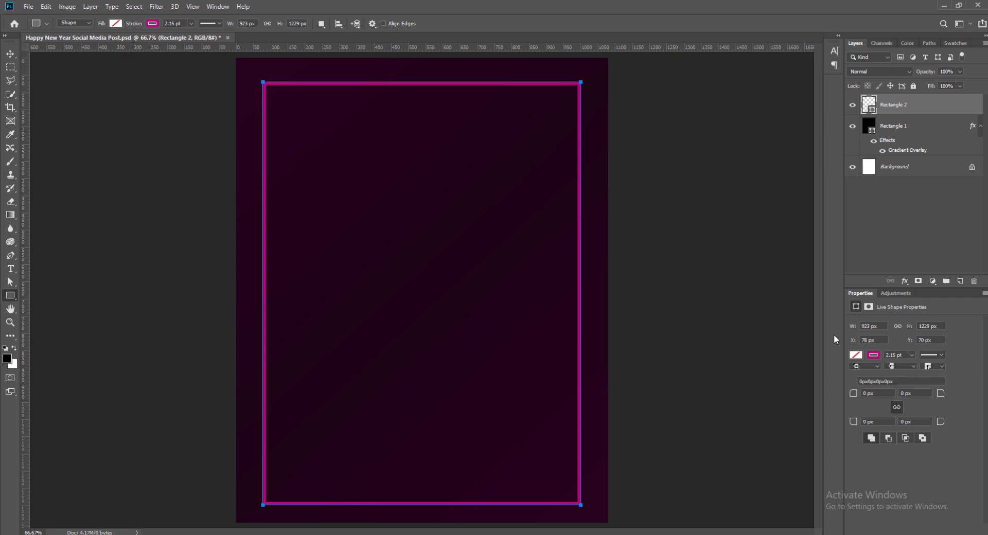
Darken the inset rectangle's stroke colour to magenta #7f0254 and save the document.
click(873, 355)
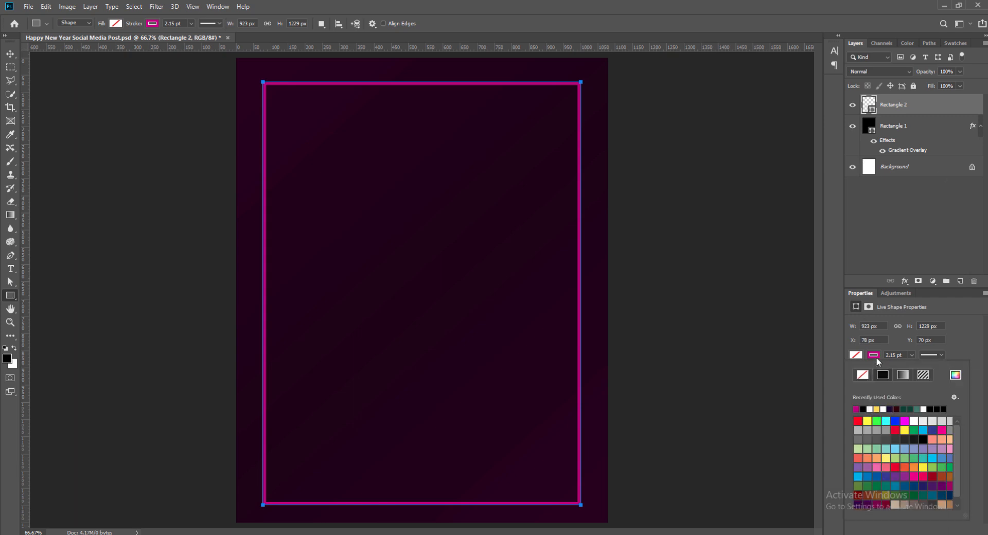
click(955, 376)
drag(749, 239, 750, 265)
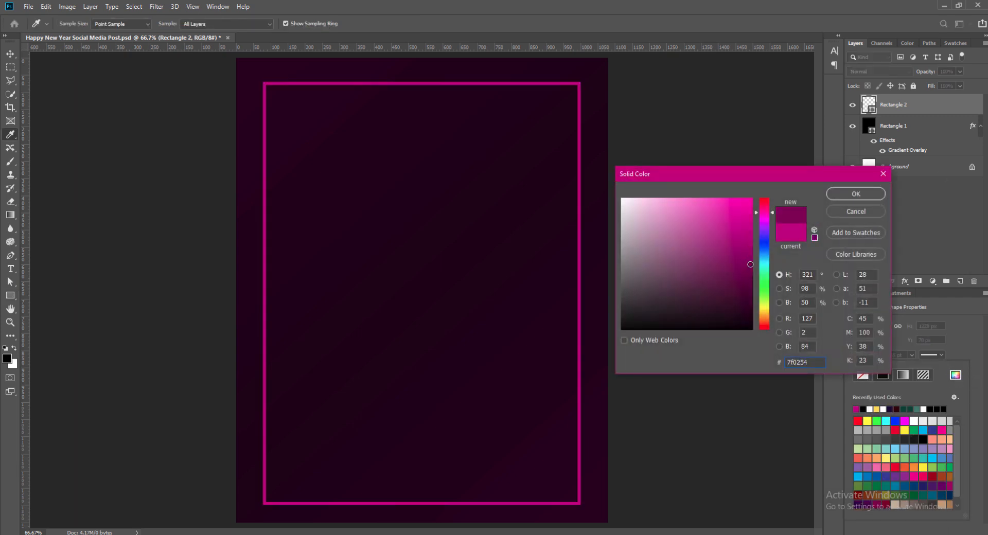
click(857, 194)
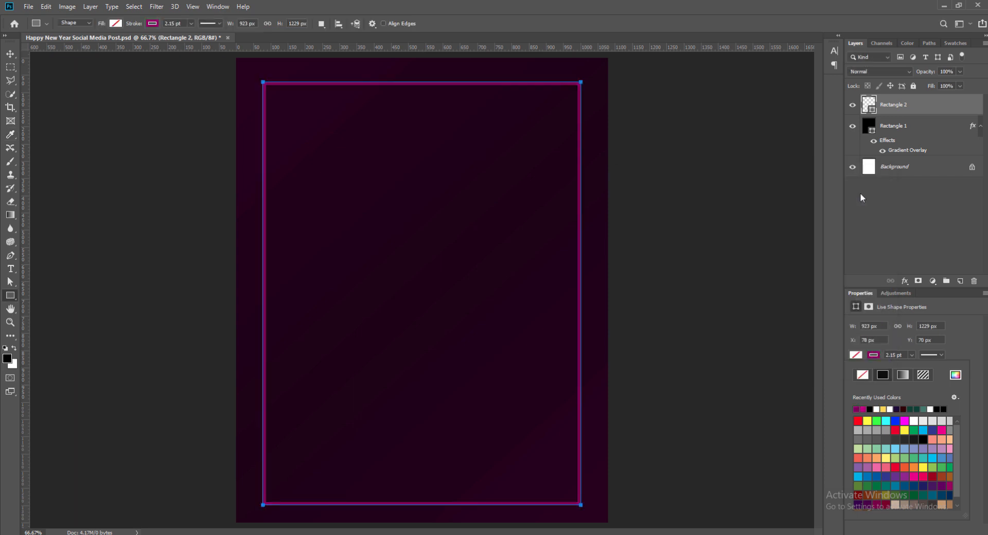
key(v)
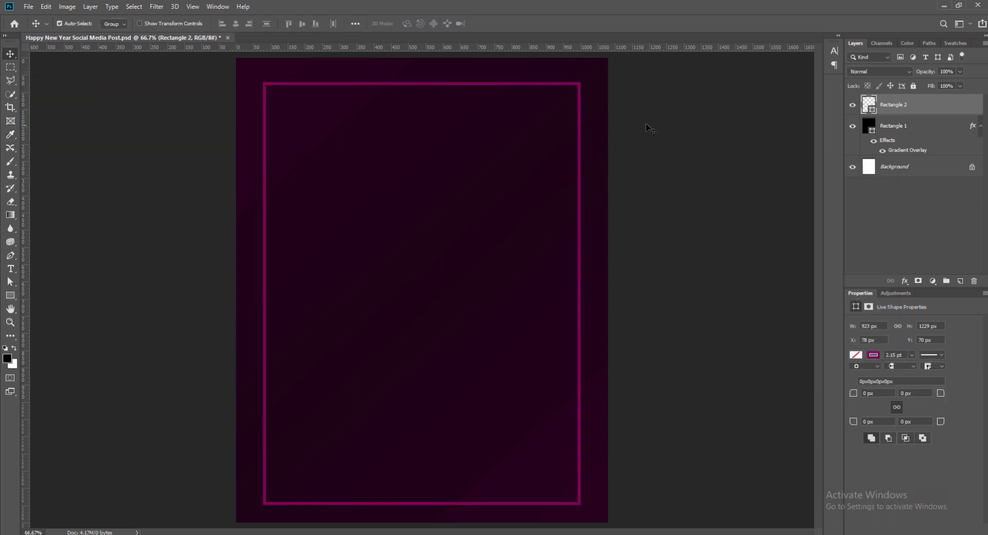
key(ctrl+s)
Add a new layer above the frame and set the Brush tool's foreground colour to dark magenta #690145.
click(959, 281)
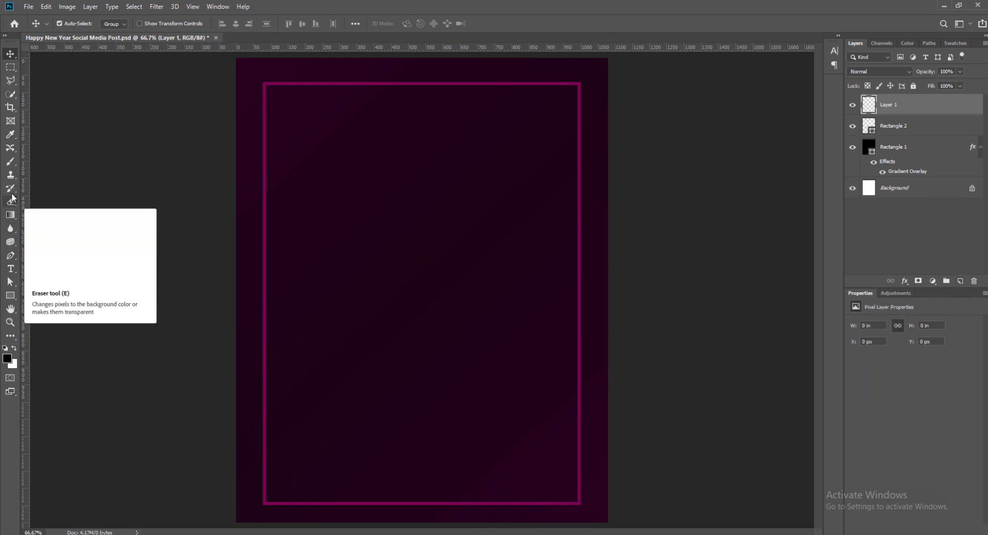
click(11, 162)
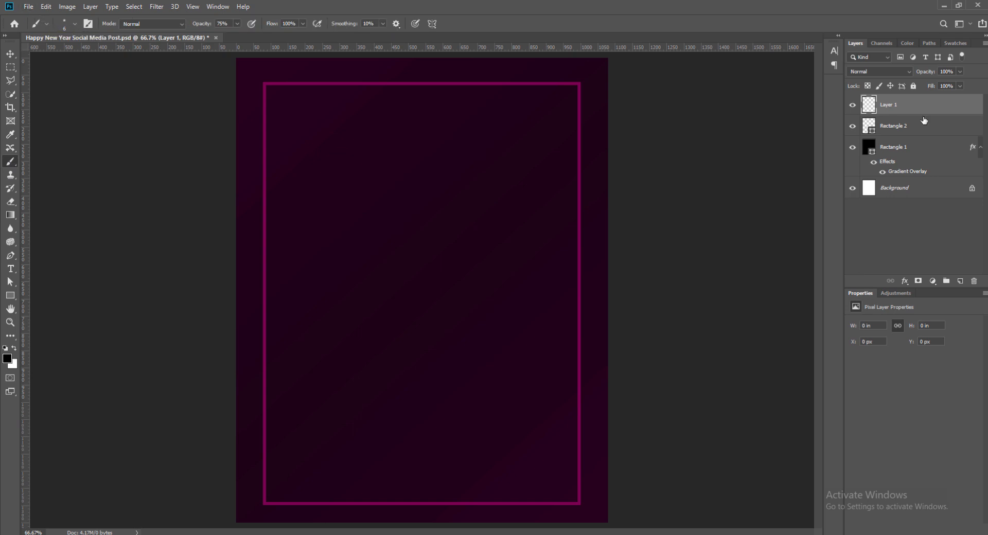
click(7, 360)
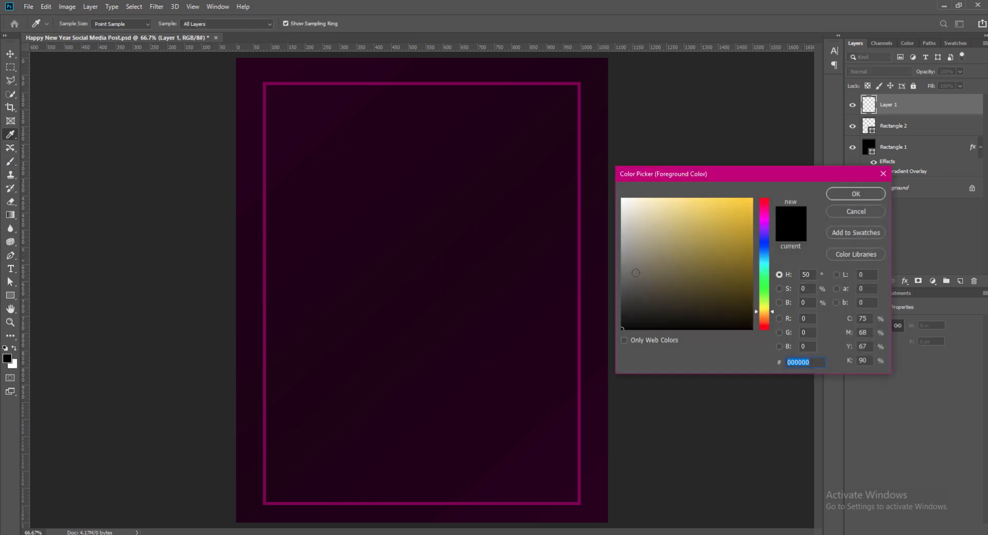
click(581, 343)
drag(749, 271, 751, 278)
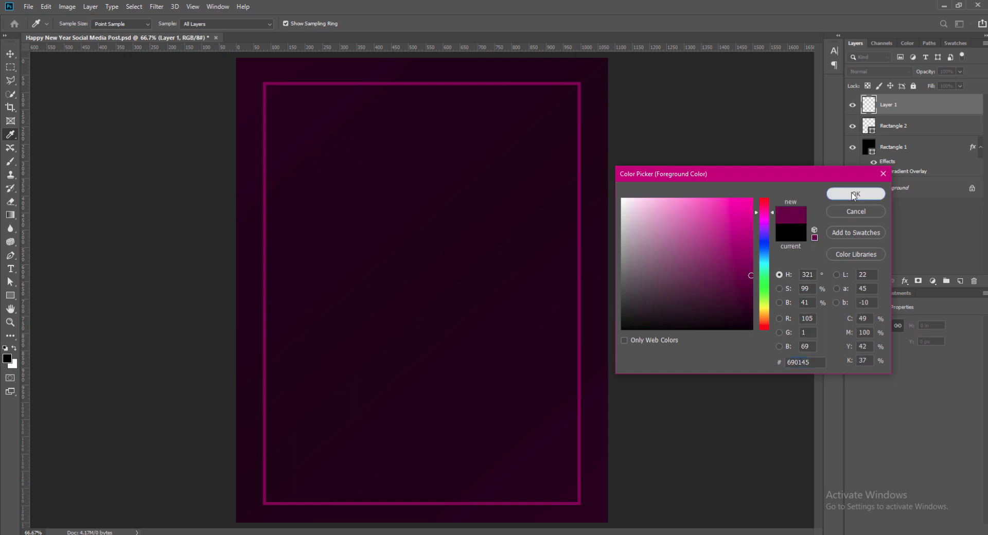
click(856, 194)
Choose the Soft Round Pressure Size brush for painting on the new layer.
click(33, 21)
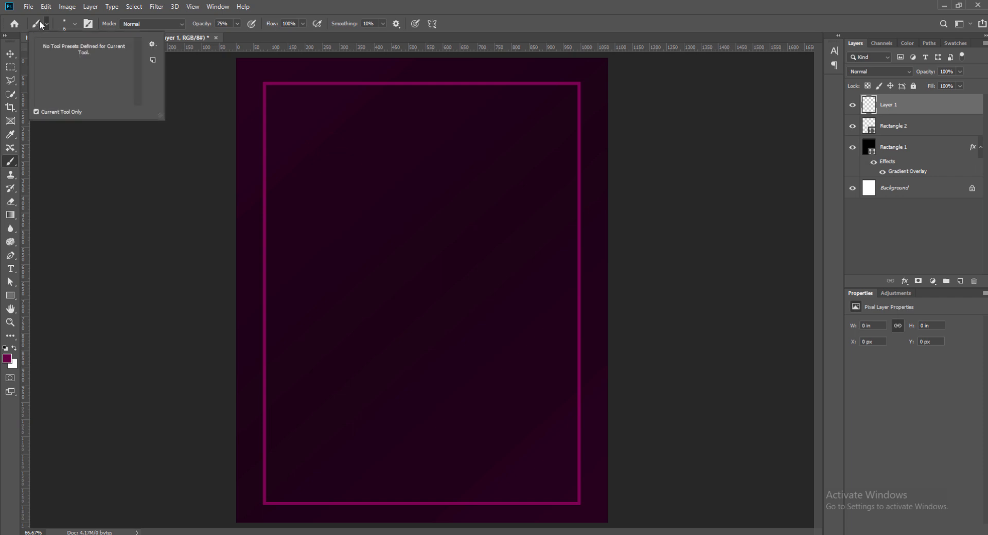
click(75, 23)
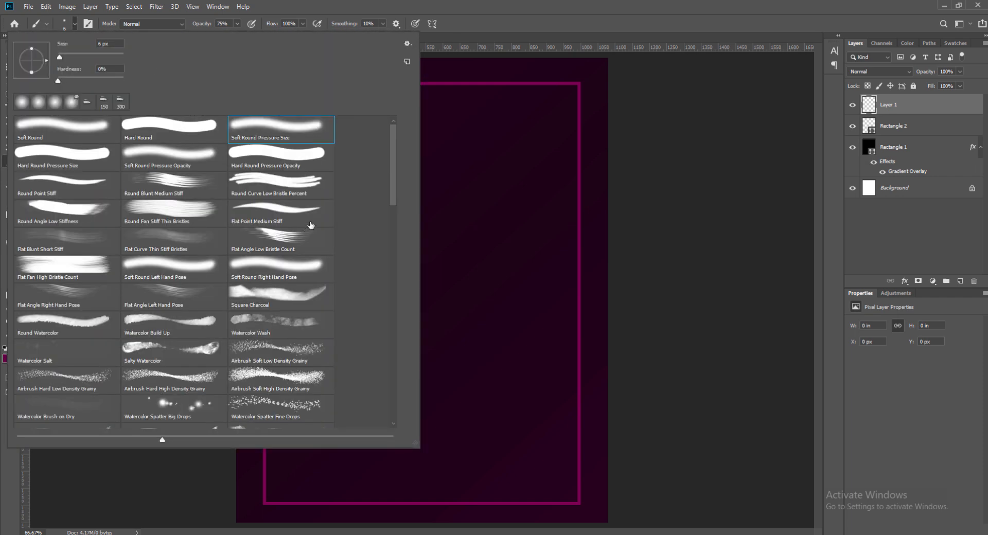
click(301, 135)
click(517, 4)
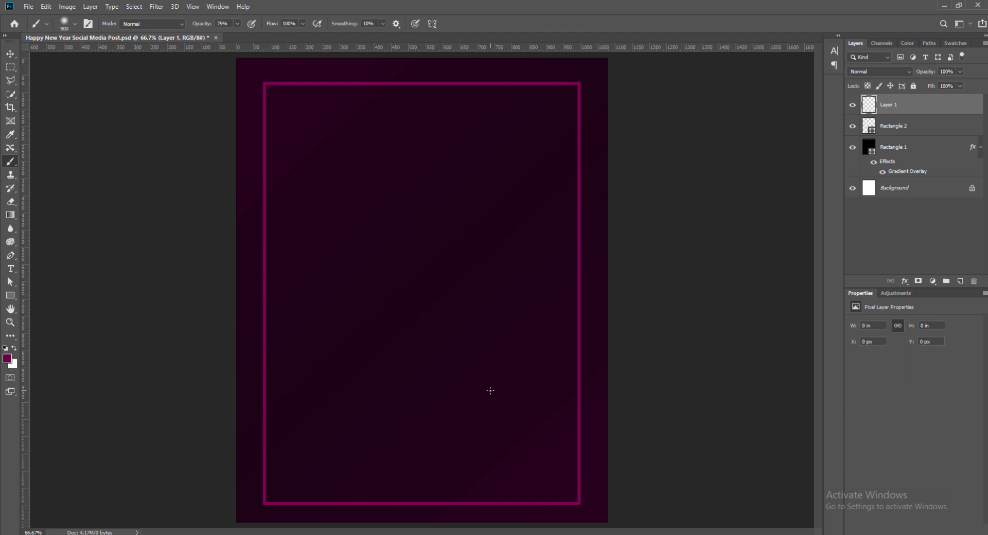
Paint a soft magenta glow over the lower-right part of the frame, starting at 800 px and reducing the brush size as it extends upward.
click(472, 386)
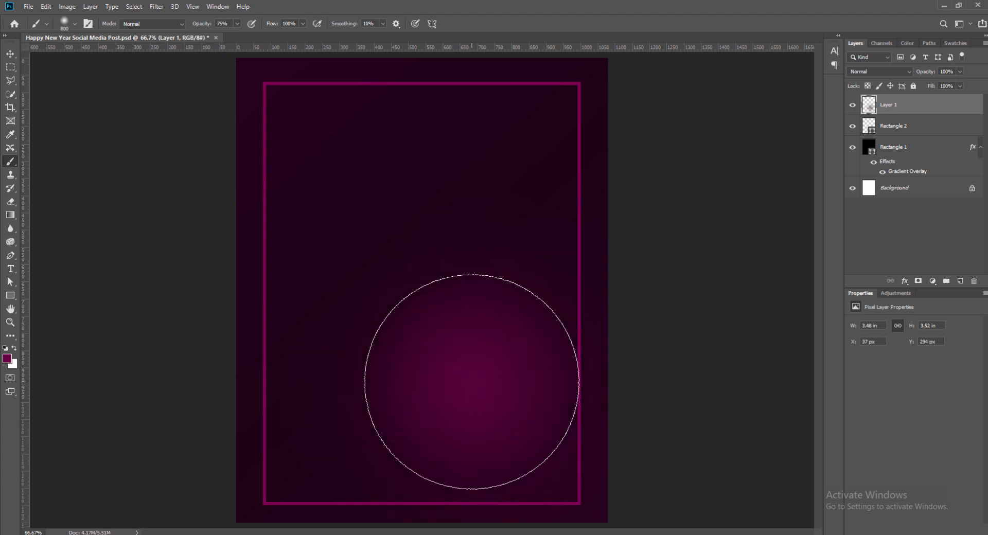
click(513, 321)
key(bracketleft)
key(bracketleft)
key(bracketleft)
click(402, 369)
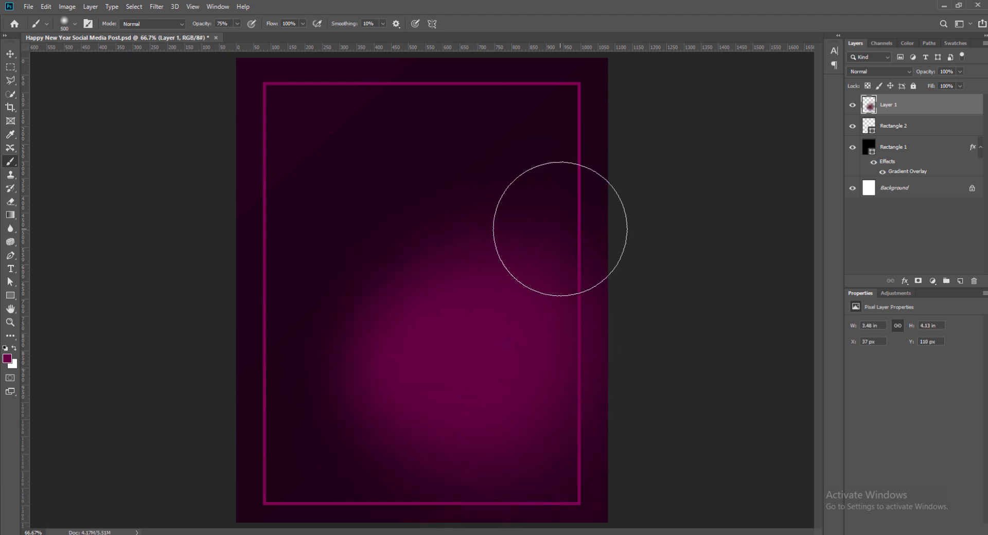
click(528, 231)
key(bracketleft)
key(bracketleft)
key(bracketright)
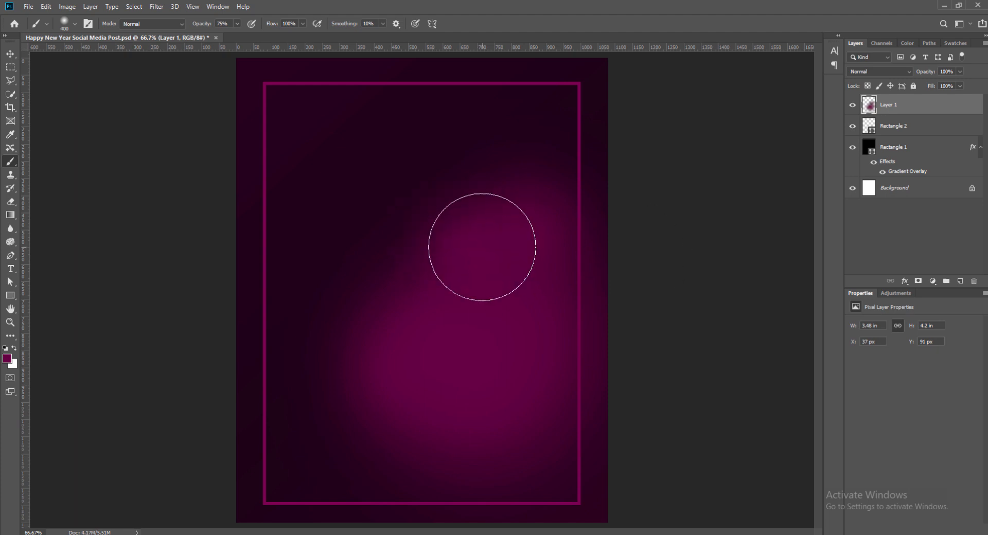
Extend the magenta glow across the upper-left and left parts of the frame with soft 400 px brush dabs.
click(365, 220)
click(366, 184)
click(379, 260)
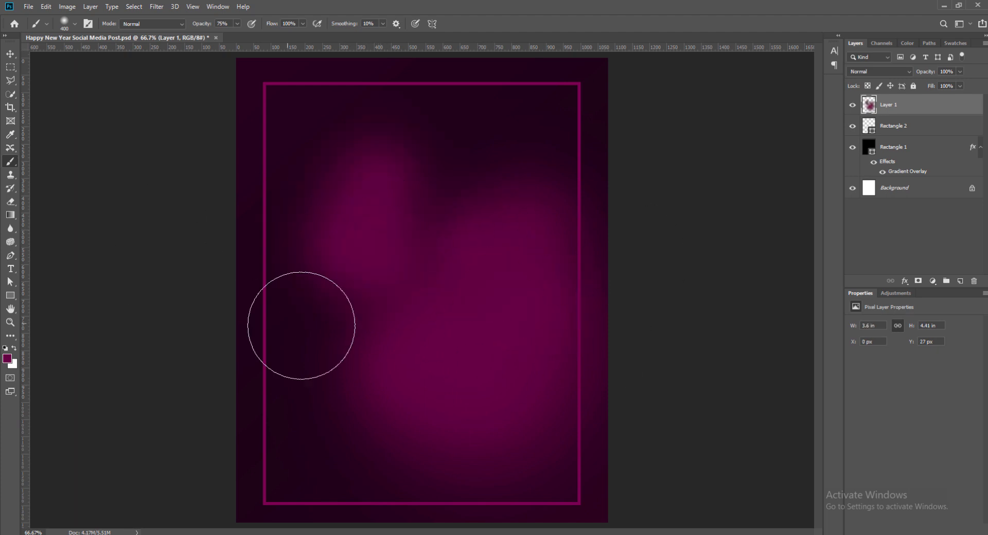
click(327, 308)
click(296, 157)
click(436, 202)
click(366, 158)
click(296, 218)
click(329, 335)
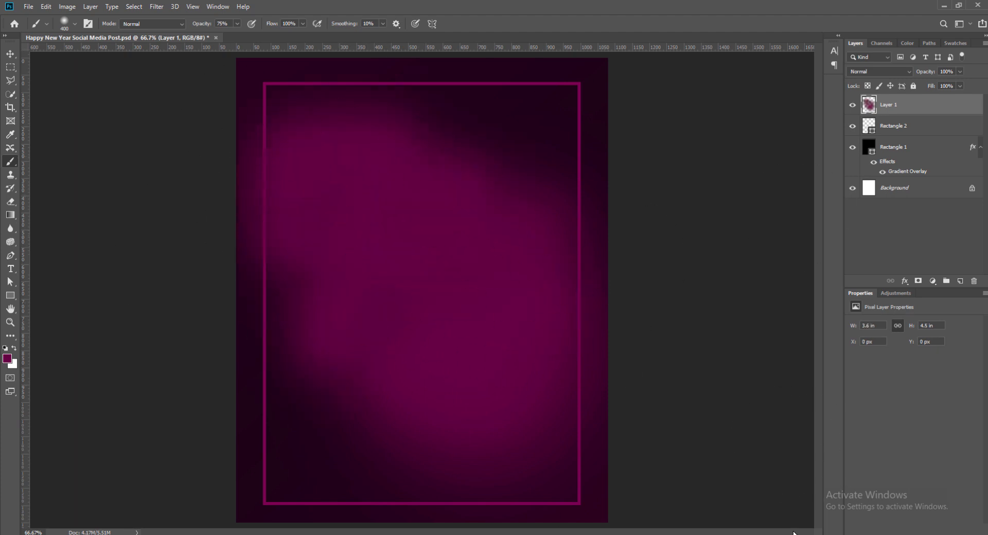
Erase the magenta glow that spills outside the frame's left and right edges with a soft Eraser, and save the document.
click(11, 202)
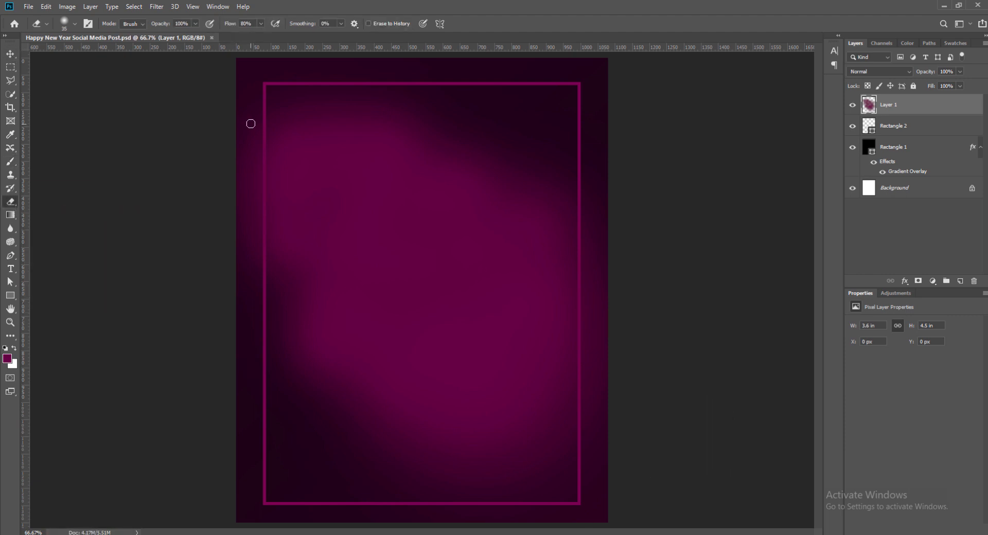
mouse_move(250, 168)
mouse_down()
mouse_move(242, 226)
mouse_move(255, 187)
mouse_move(252, 104)
mouse_up()
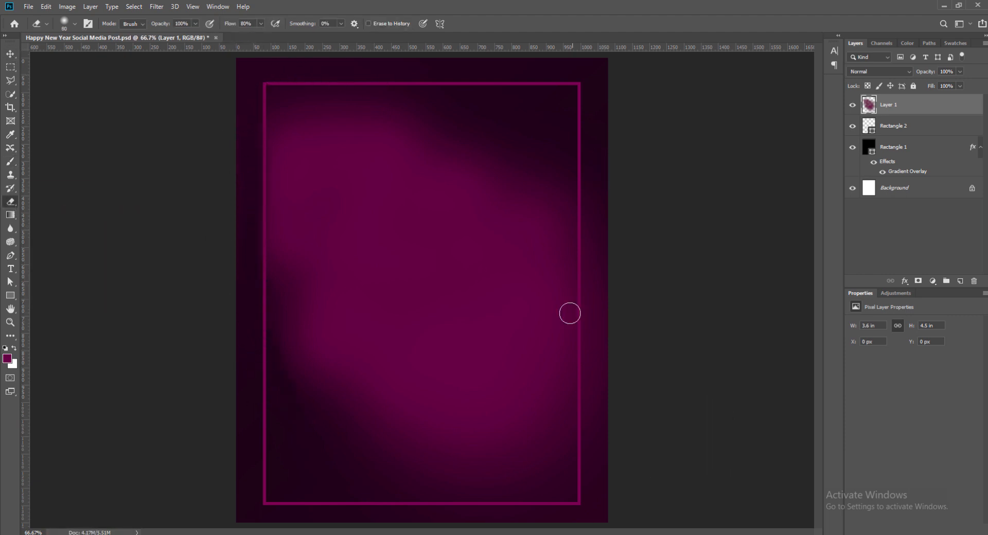
mouse_move(600, 360)
mouse_down()
mouse_move(598, 243)
mouse_move(602, 332)
mouse_up()
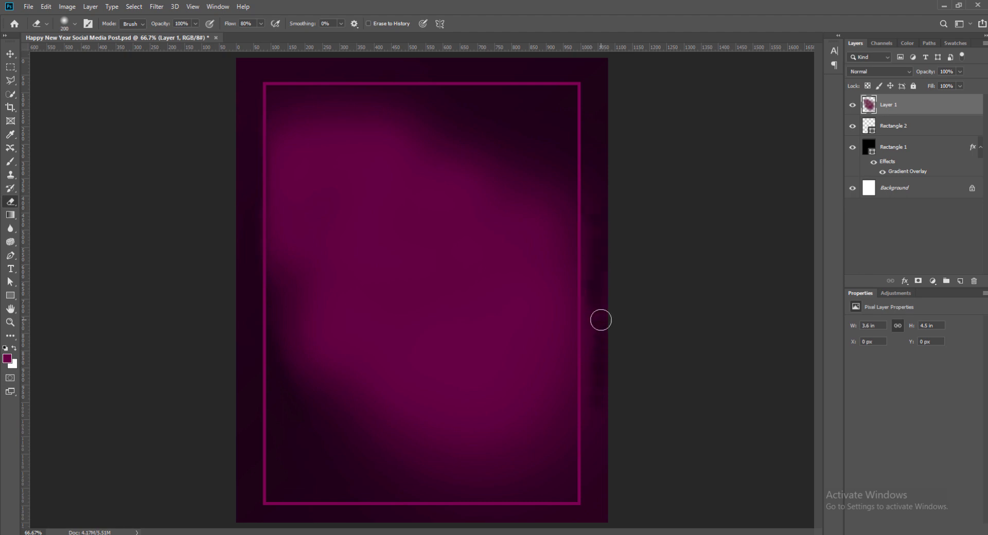
key(bracketright)
key(bracketright)
key(bracketright)
key(bracketright)
key(bracketright)
key(bracketright)
key(bracketright)
key(ctrl+s)
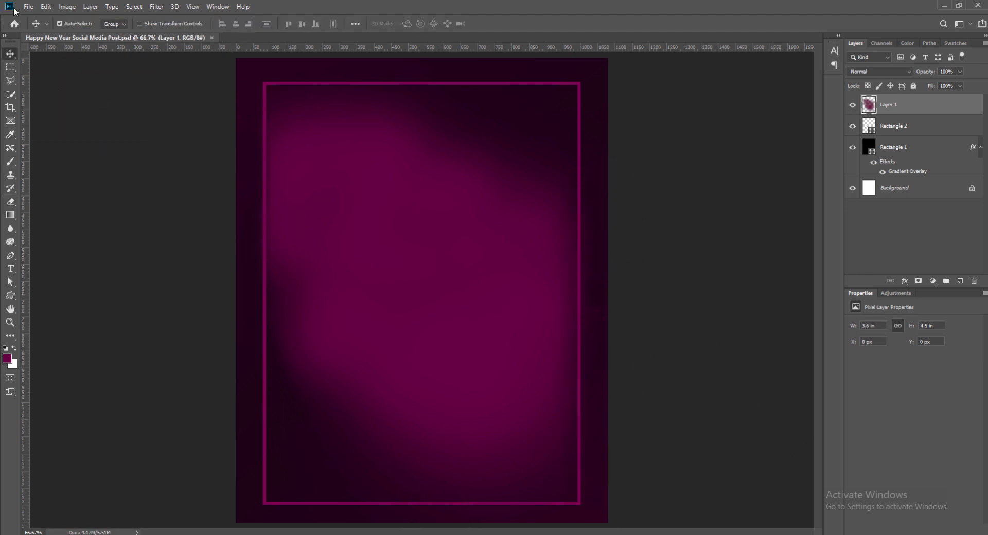
Choose the hollow ten-point star for the Custom Shape tool.
click(11, 295)
click(56, 347)
click(419, 24)
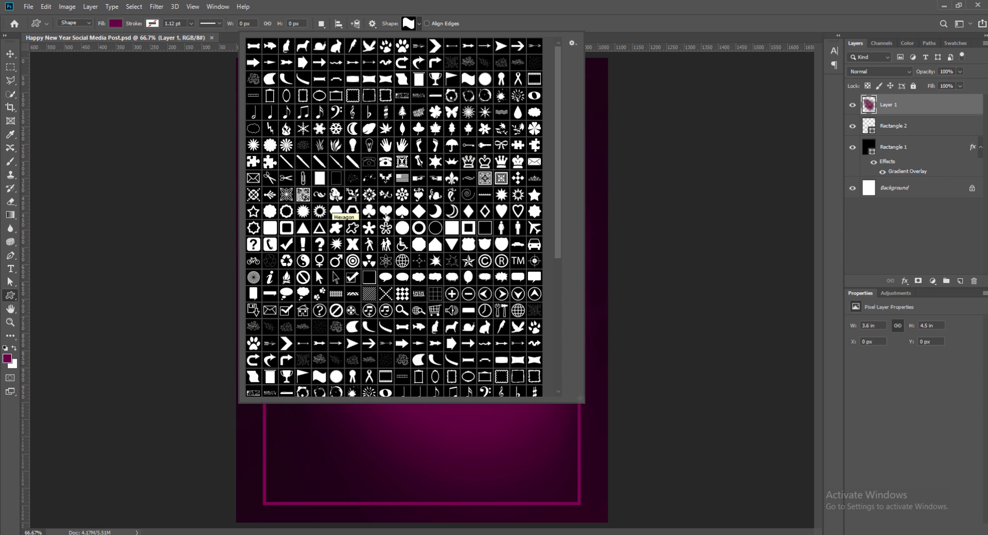
scroll(443, 221, down, 5)
scroll(483, 311, down, 2)
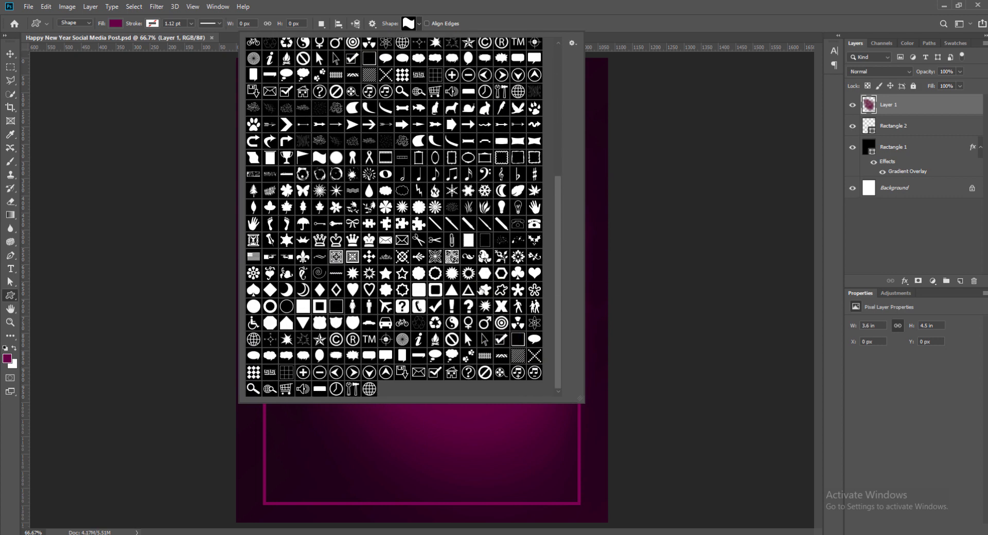
double_click(369, 273)
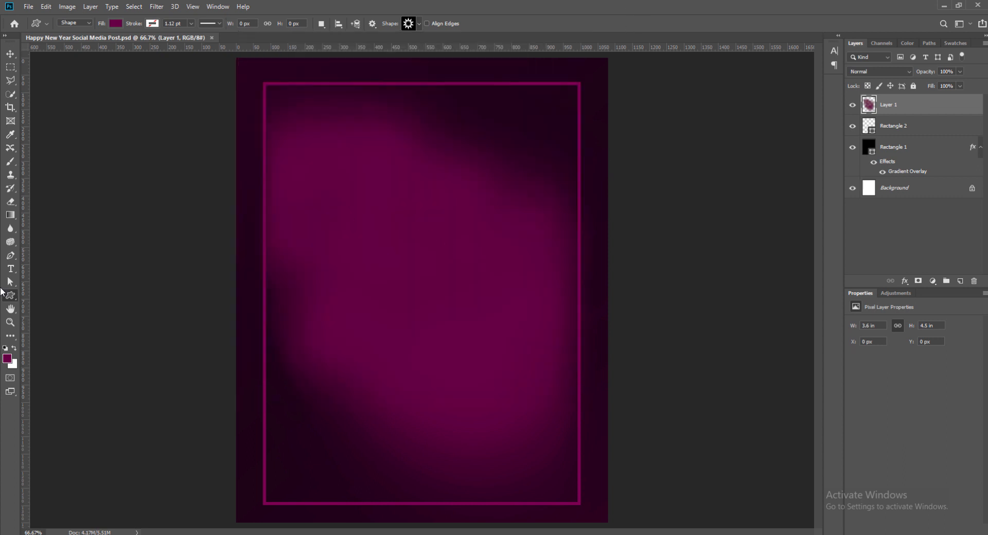
Draw the hollow star about 188 × 198 px in the upper middle of the frame, redoing the first oversized attempt.
drag(415, 159, 512, 246)
key(ctrl+z)
drag(404, 156, 472, 227)
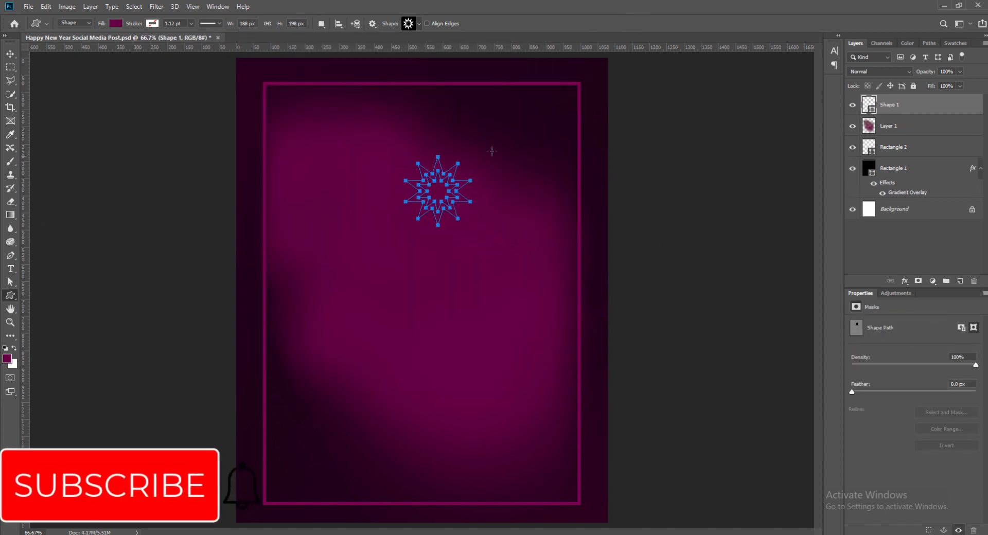
key(v)
Add a Gradient Overlay to the star using the Foreground to Background preset.
right_click(869, 105)
click(897, 110)
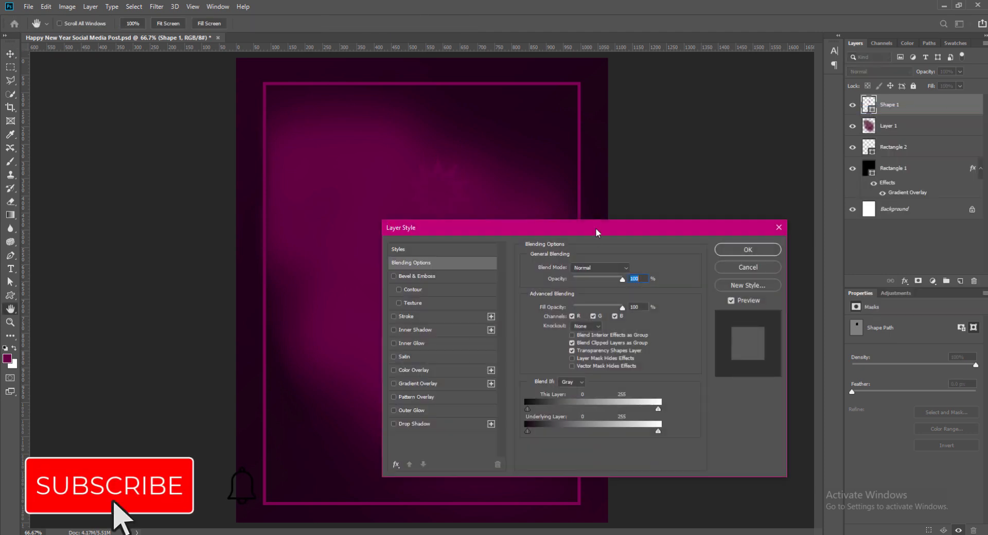
drag(532, 229, 741, 300)
click(629, 451)
click(801, 358)
click(64, 201)
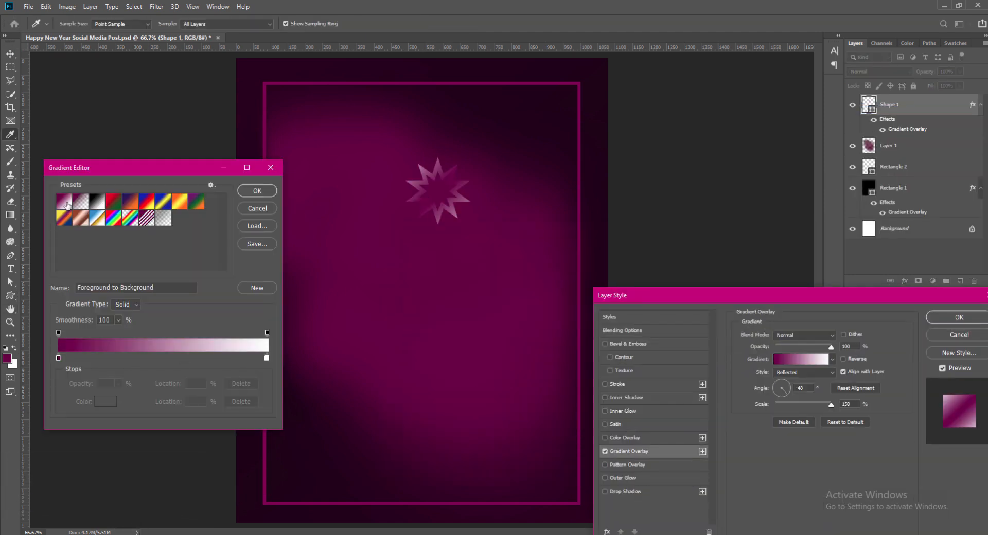
click(269, 192)
Set the star's gradient style to Radial and preview it with Reverse on, restoring Reverse to off.
click(803, 373)
click(800, 388)
click(843, 359)
click(843, 359)
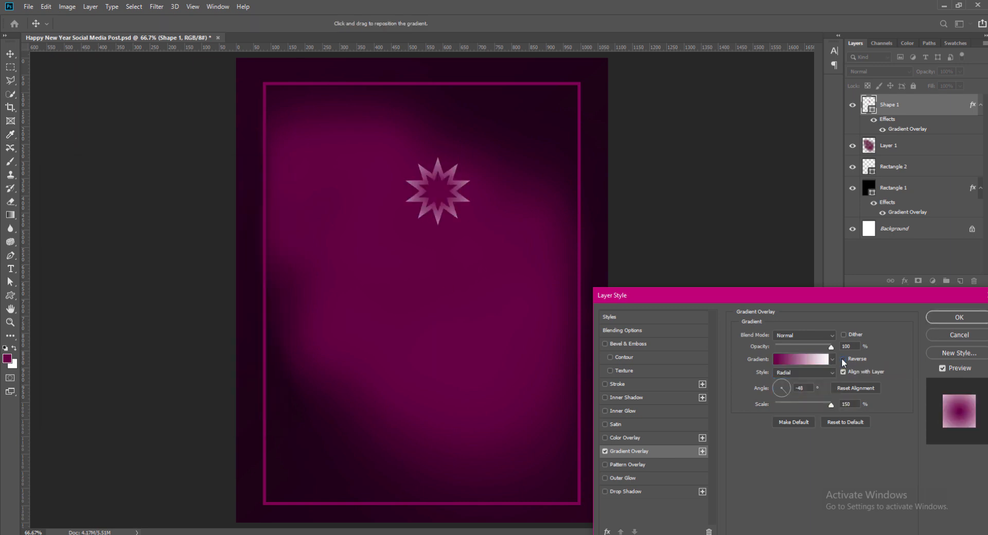
Shift the star gradient's colour midpoint to 41% and apply the layer style.
click(794, 359)
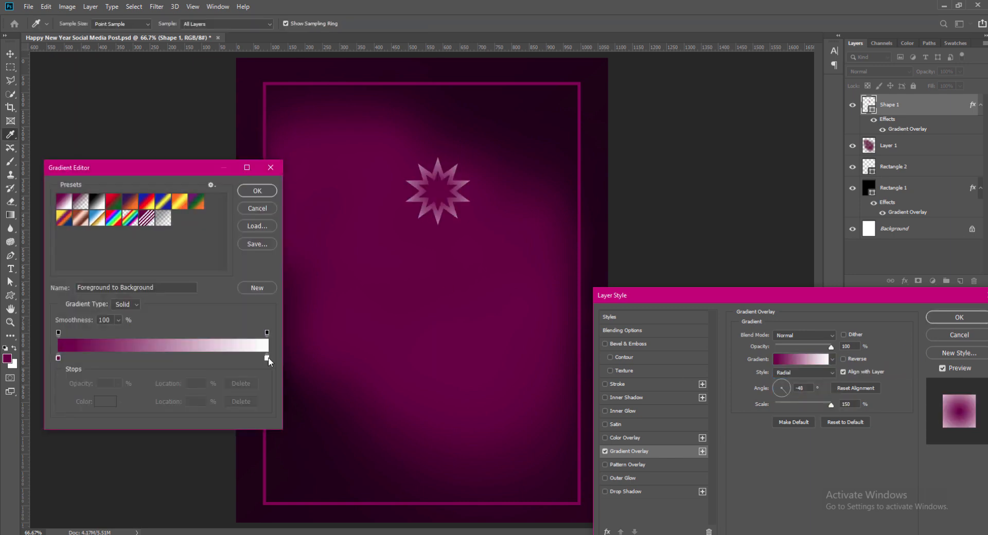
click(268, 358)
drag(163, 355, 146, 355)
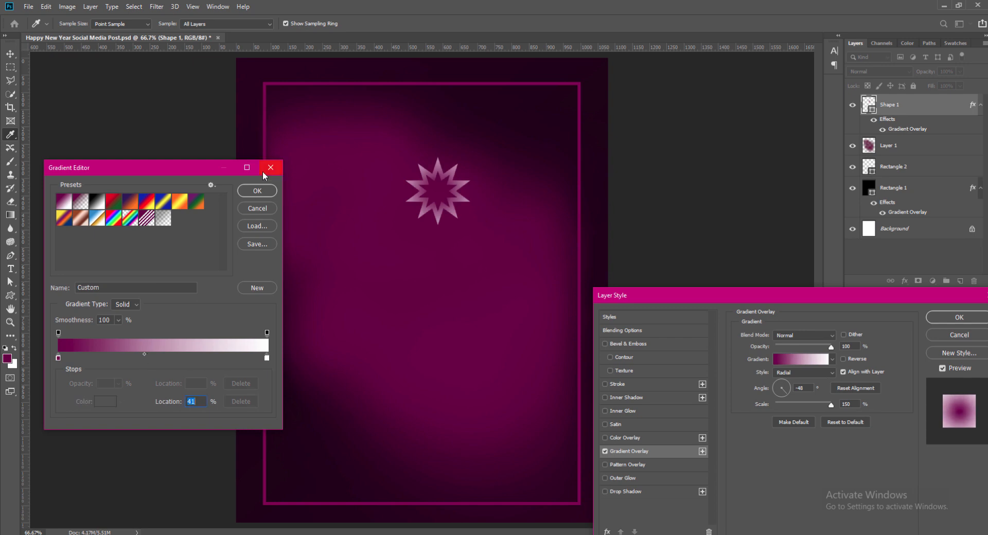
click(260, 190)
click(933, 319)
Enlarge the hollow star to about 128% of its size.
key(ctrl+t)
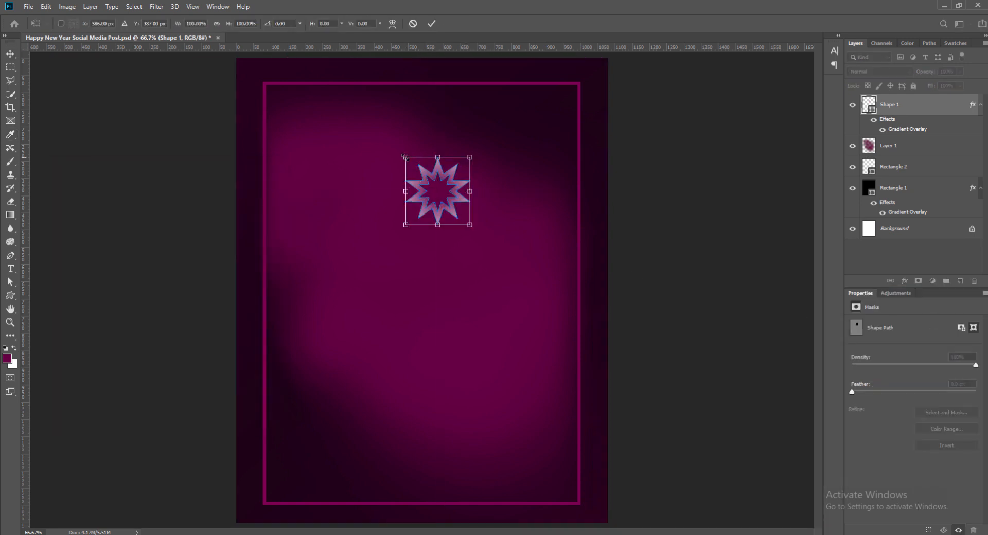
drag(405, 157, 389, 137)
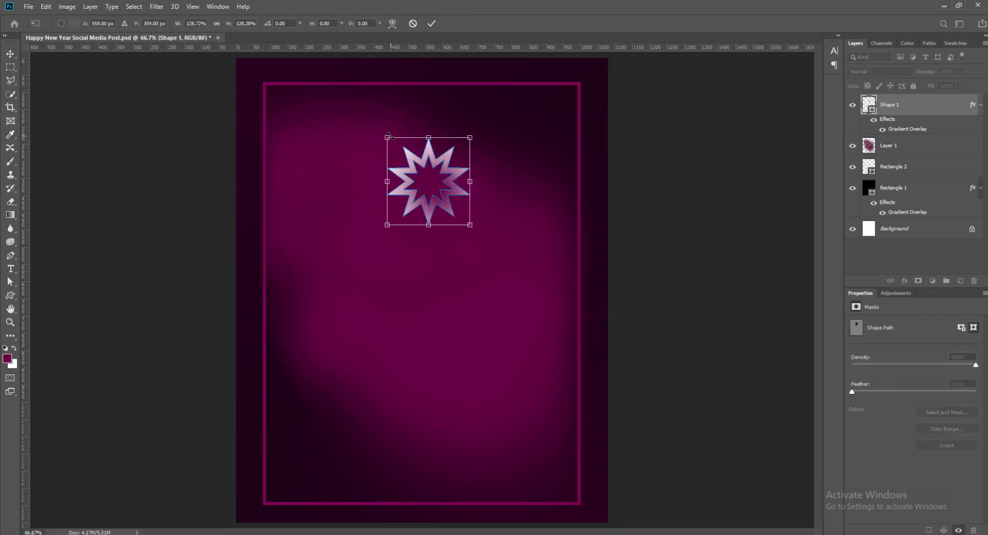
click(432, 24)
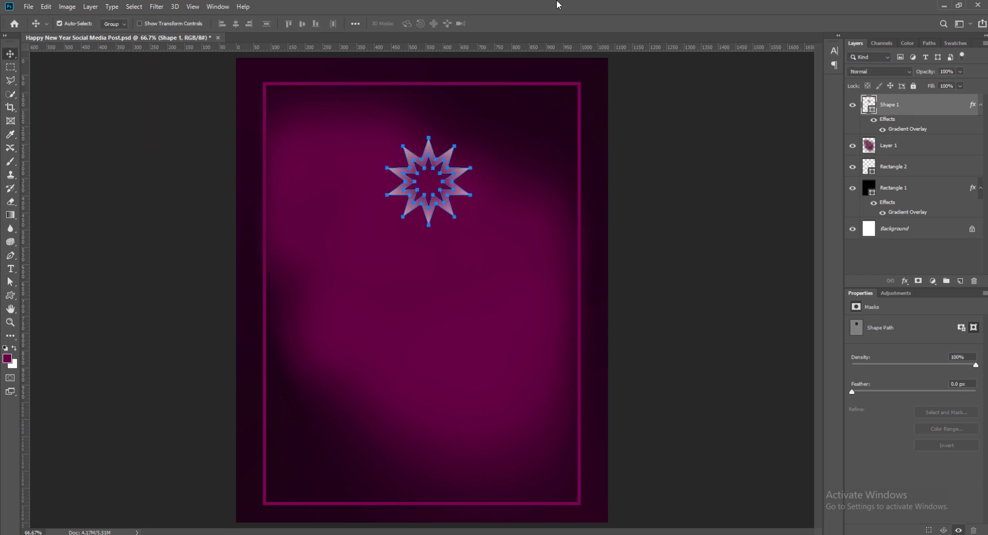
Add a Stroke to the star and set its fill type to Gradient.
double_click(921, 105)
click(607, 373)
click(751, 399)
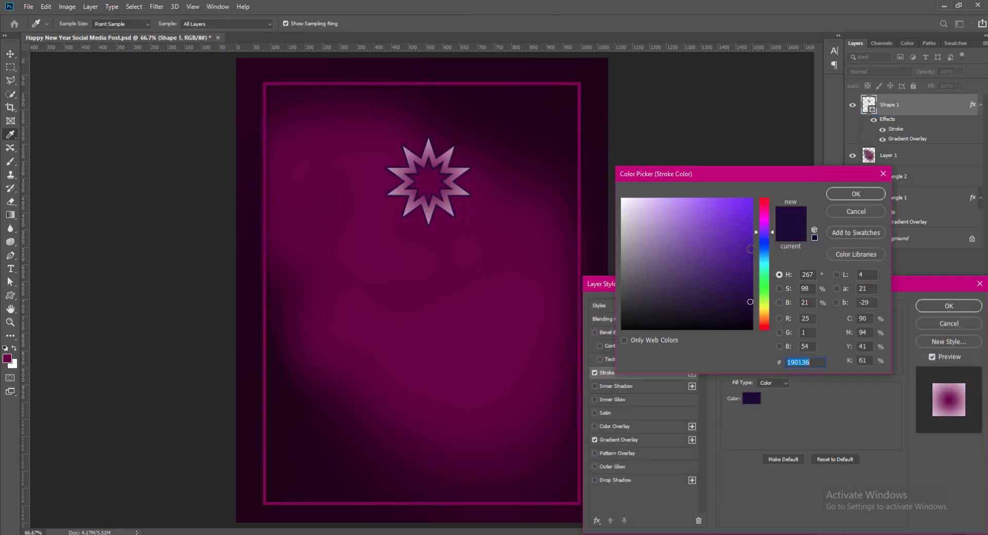
click(855, 211)
click(772, 383)
click(767, 395)
Set the star's stroke gradient from dark purple 29011b to white with the colour midpoint at 65%.
click(771, 401)
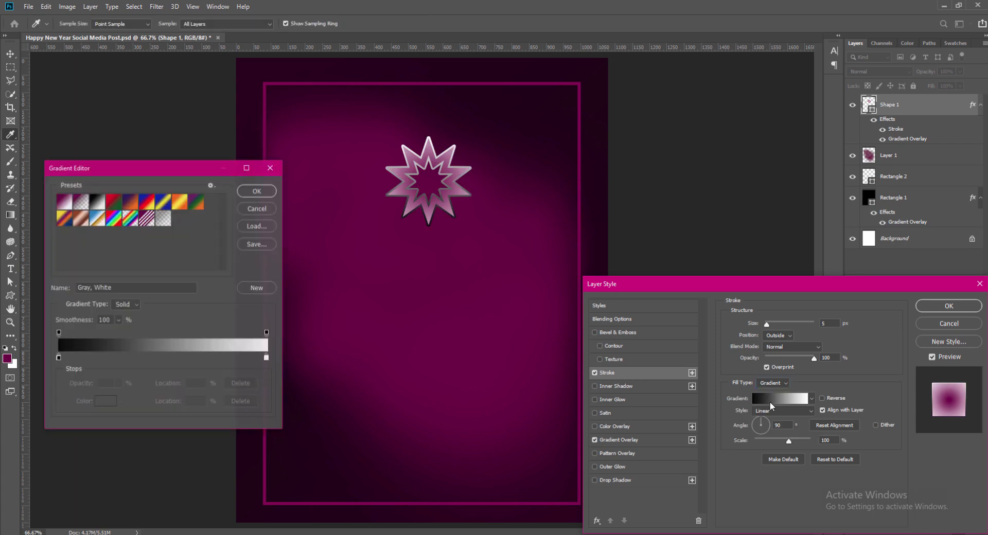
click(80, 204)
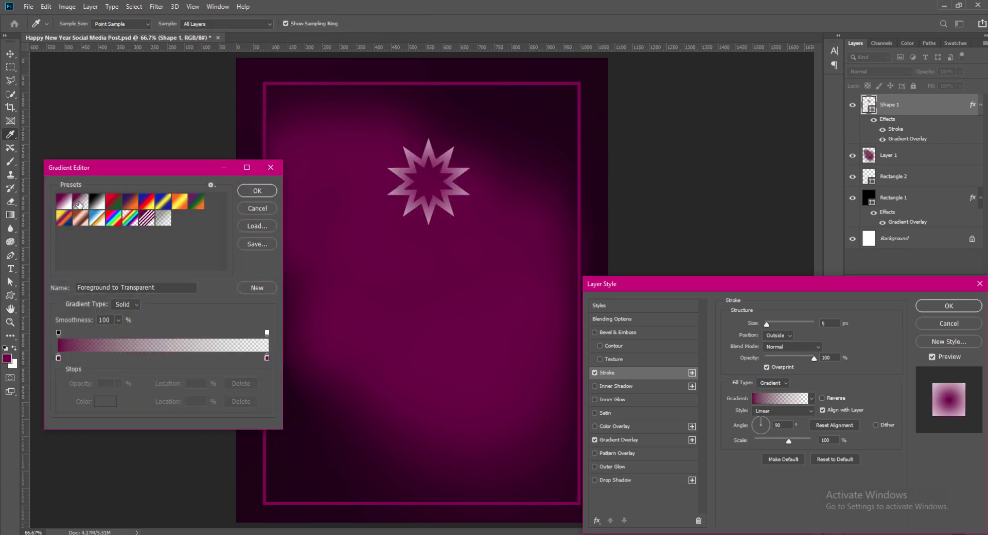
double_click(58, 358)
click(750, 308)
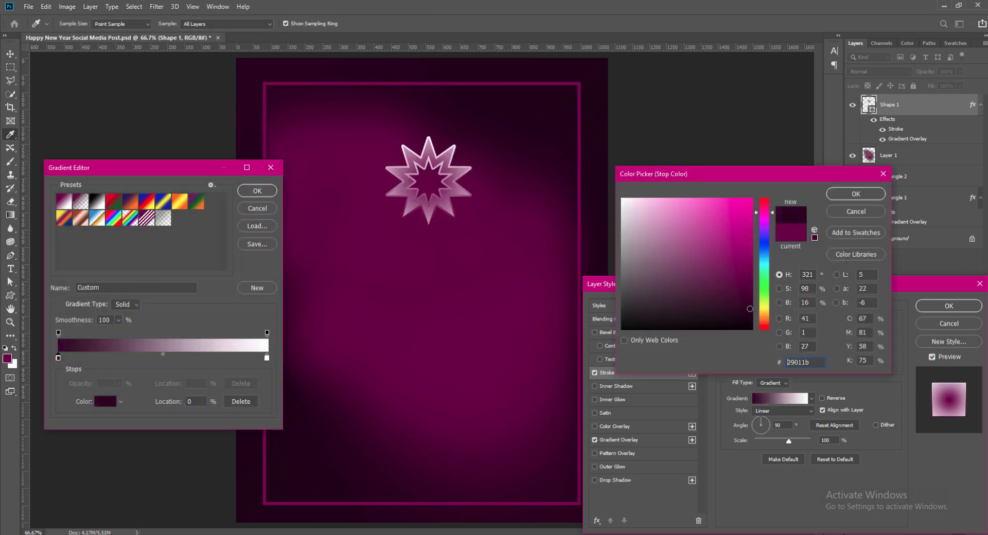
click(855, 194)
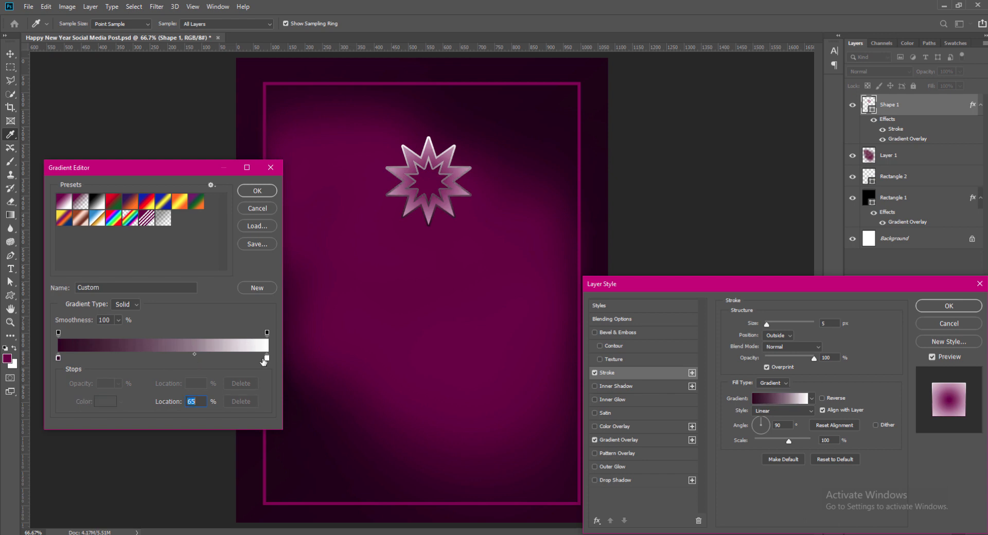
key(Return)
Set the stroke gradient's style to Reflected with Reverse on and an angle of 4°.
click(821, 399)
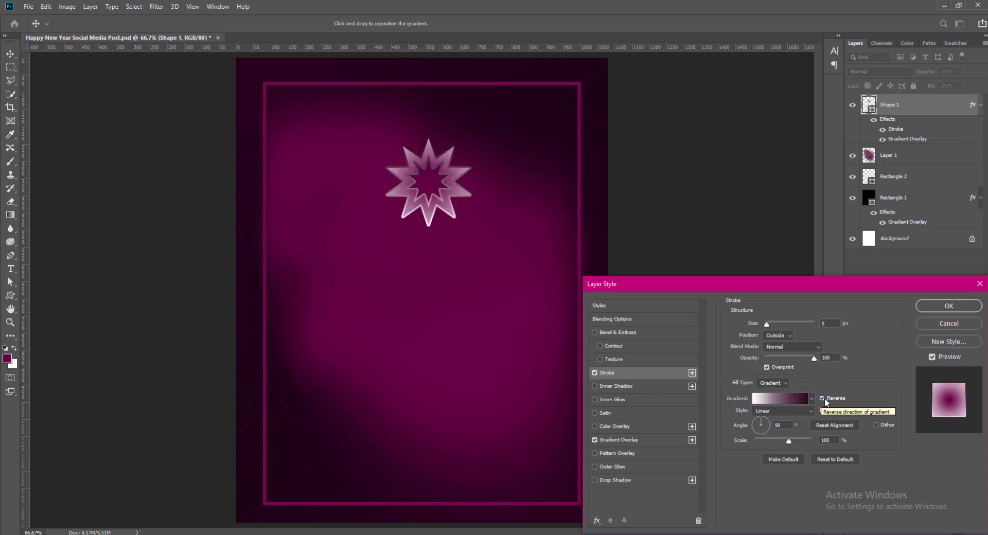
click(822, 399)
click(792, 411)
click(772, 444)
click(822, 398)
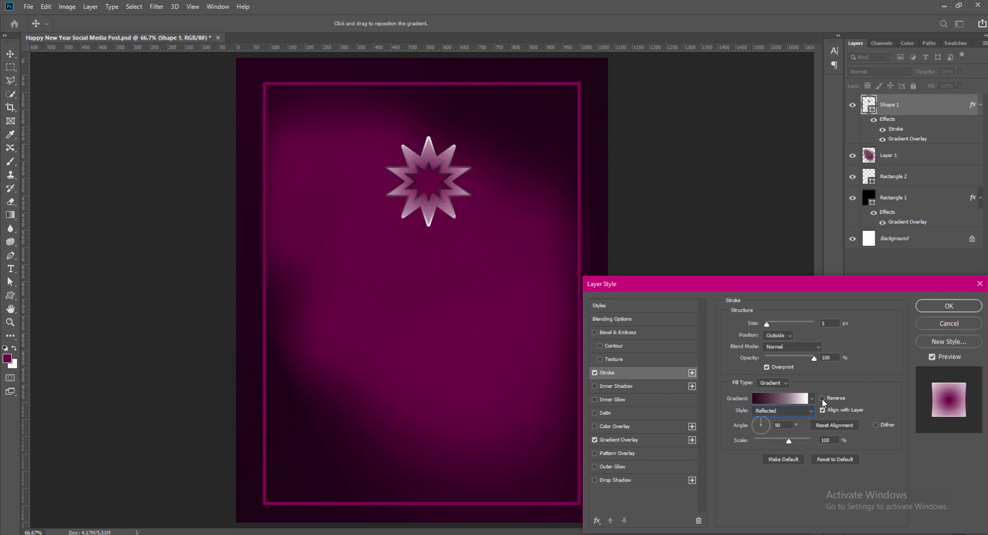
click(769, 426)
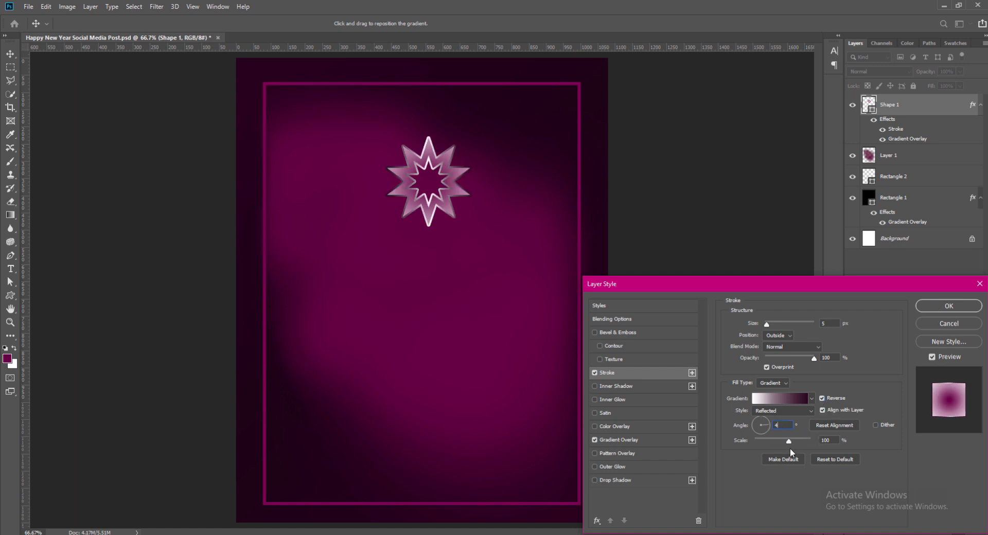
Set the star's stroke size to 3 px, apply the layer style and save the document.
double_click(833, 322)
text(3)
click(955, 308)
key(ctrl+s)
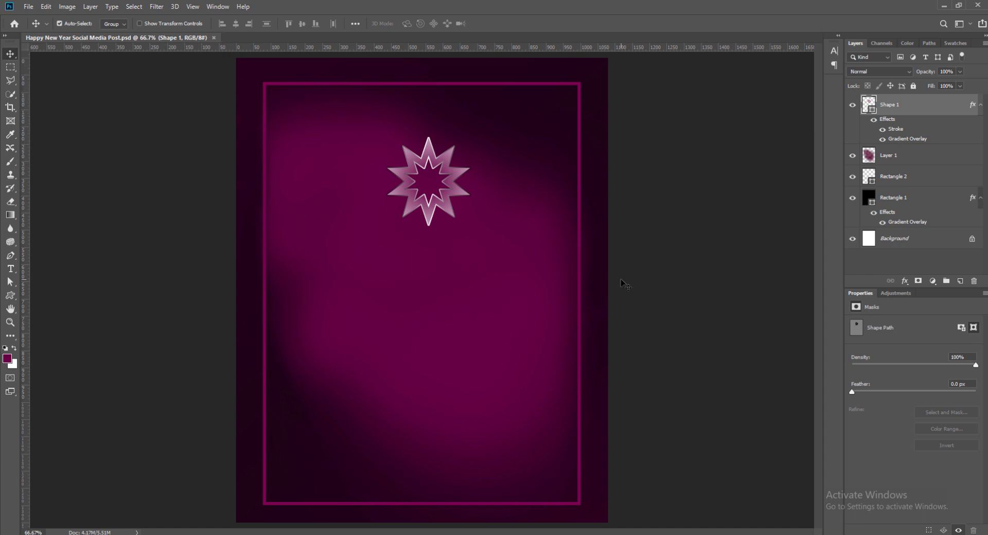
Add an Outer Glow to the star and set the glow colour to white.
right_click(893, 107)
click(893, 108)
click(595, 466)
click(621, 469)
click(751, 360)
drag(659, 237, 582, 160)
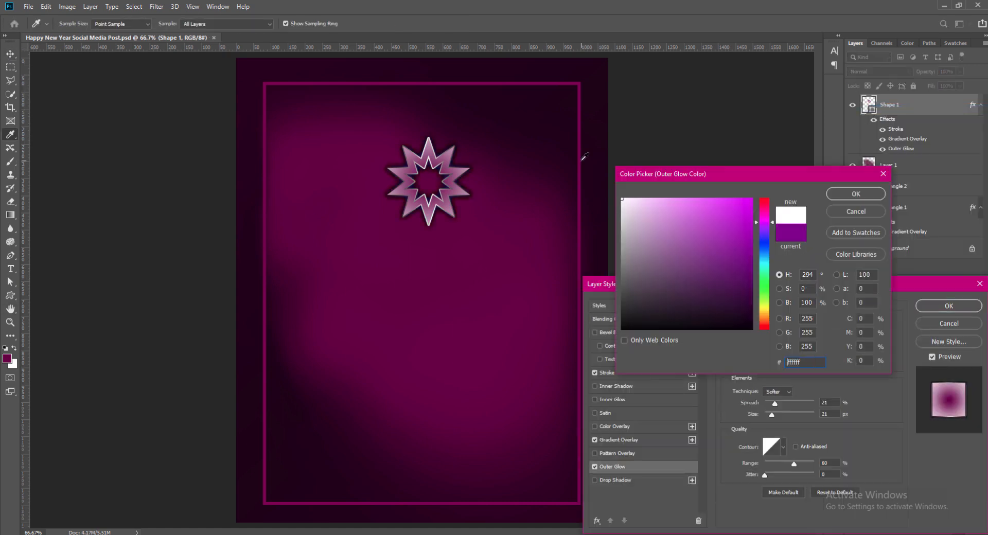
click(850, 194)
Set the outer glow's blend mode to Normal, adjust its size and apply the layer style.
click(820, 324)
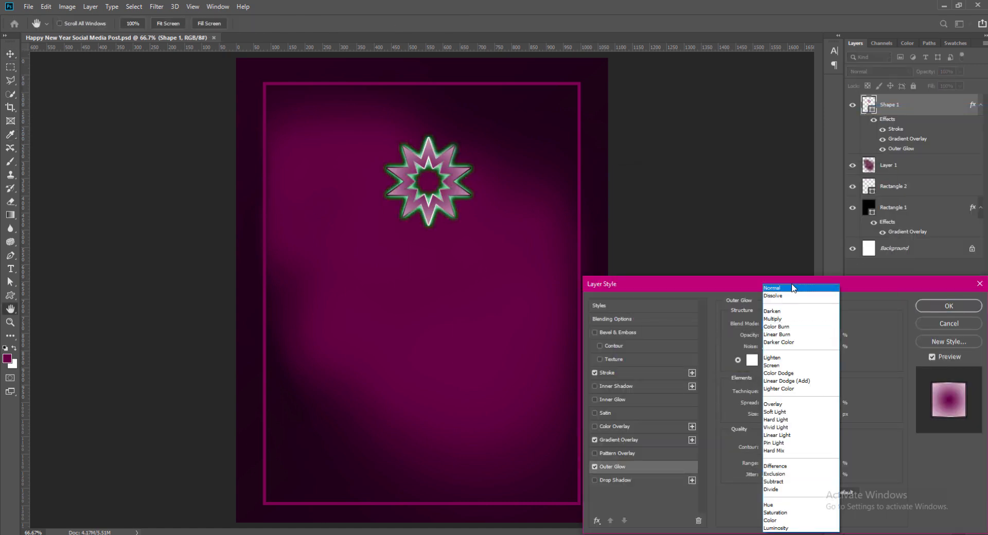
click(792, 288)
mouse_move(773, 414)
mouse_down()
mouse_move(770, 405)
mouse_move(772, 416)
mouse_up()
key(Return)
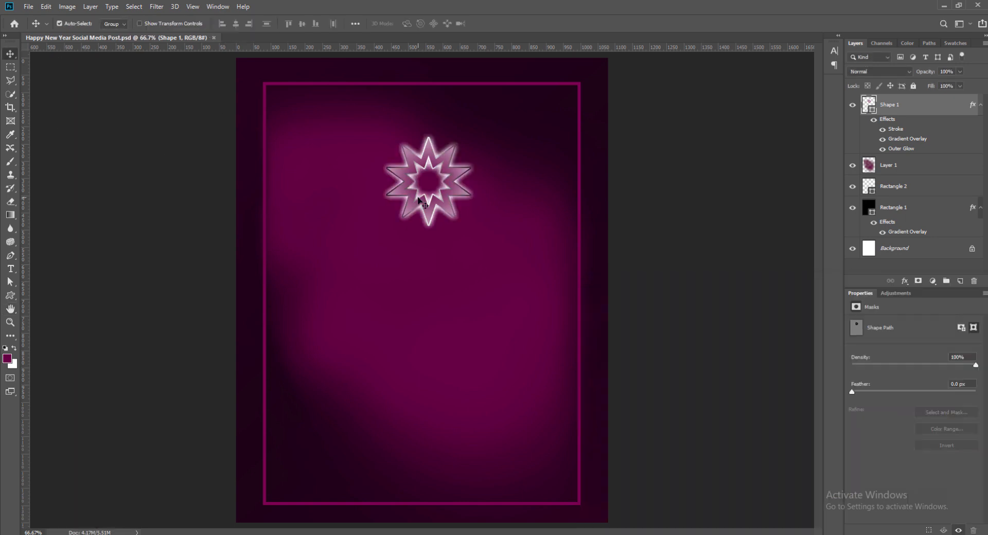
Enlarge the glowing star again, keeping its proportions.
key(ctrl+t)
drag(468, 227, 488, 246)
click(432, 23)
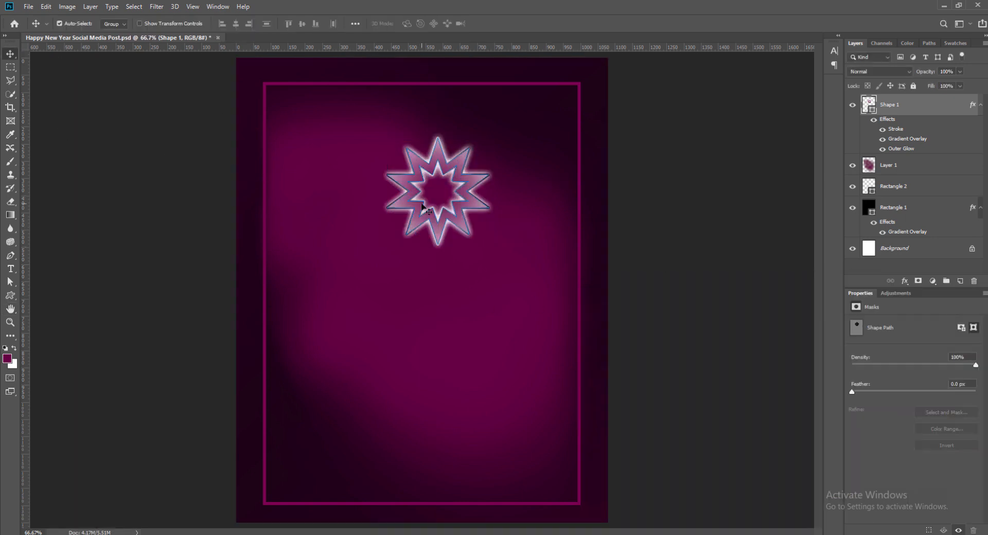
Move the star to the frame's upper right and place a slightly smaller copy in the lower left.
drag(422, 208, 308, 402)
key(ctrl+t)
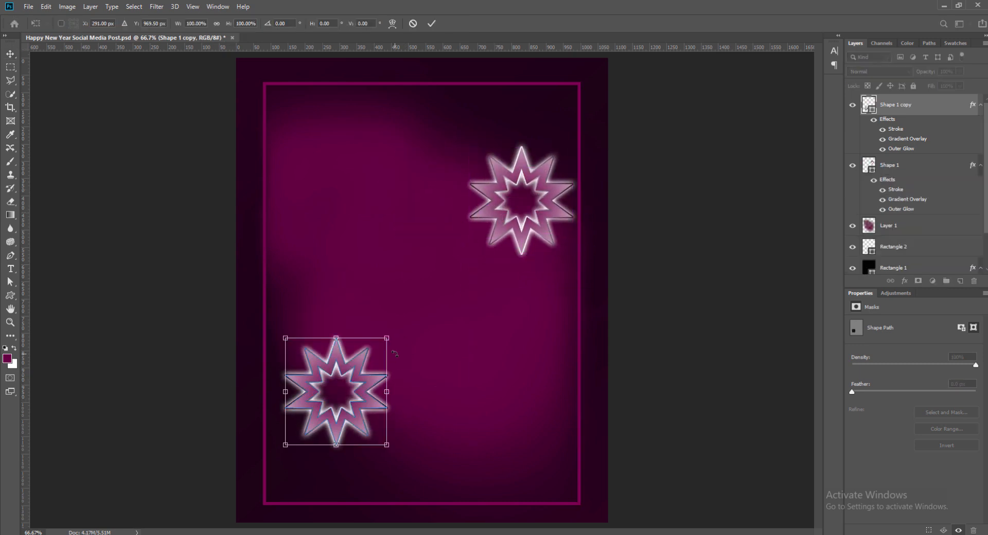
drag(285, 446, 307, 430)
drag(351, 410, 341, 411)
key(Return)
Place a smaller copy of the star in the frame's upper-left corner and duplicate it to the lower-right corner.
drag(489, 191, 287, 137)
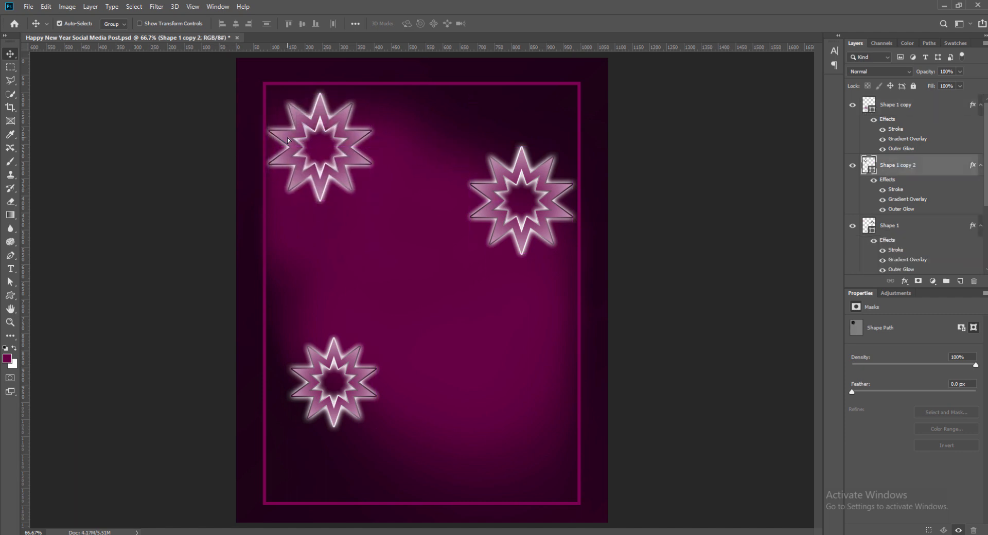
key(ctrl+t)
drag(373, 201, 540, 481)
key(Return)
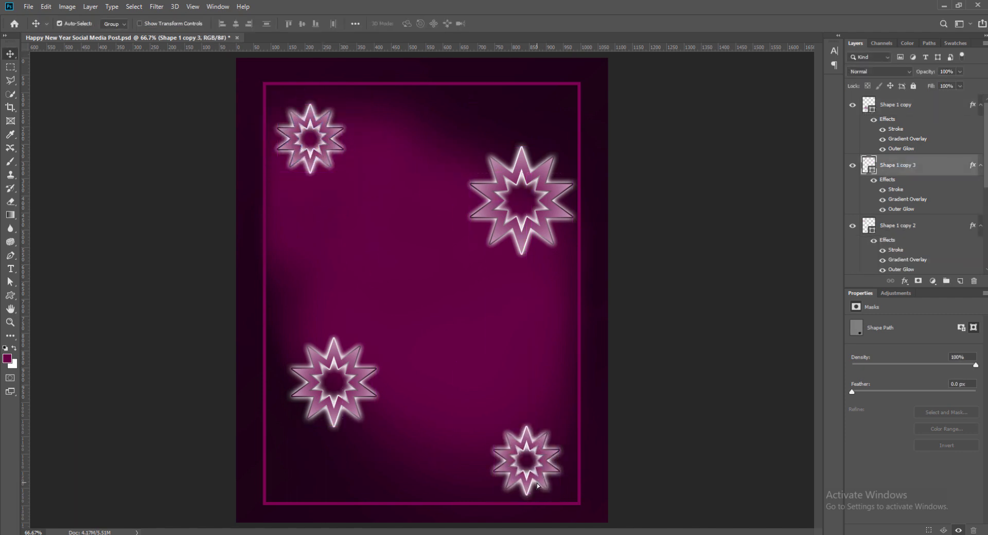
Shrink the lower-right star so it is the smallest of the four.
key(ctrl+t)
drag(493, 425, 513, 445)
key(v)
key(Return)
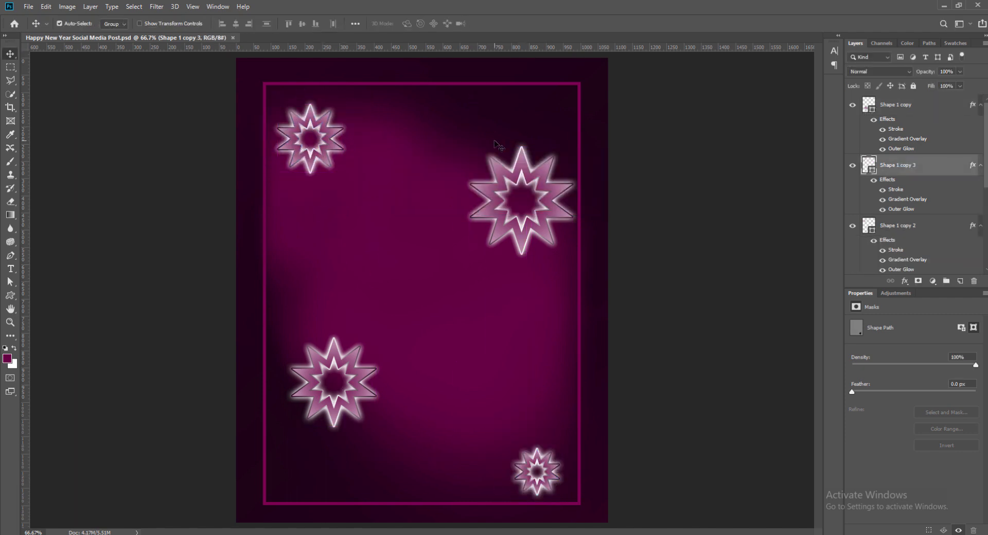
key(ctrl+g)
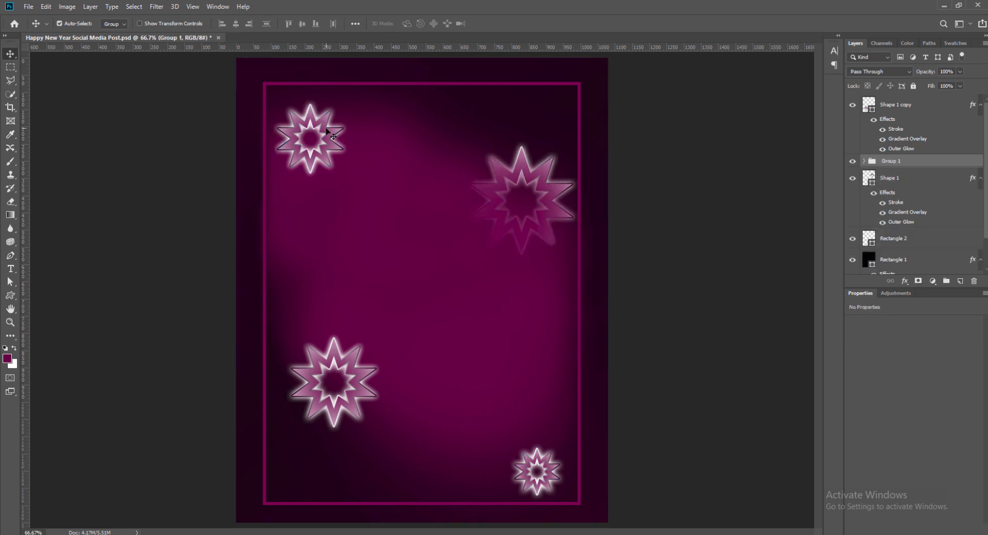
key(ctrl+z)
click(658, 211)
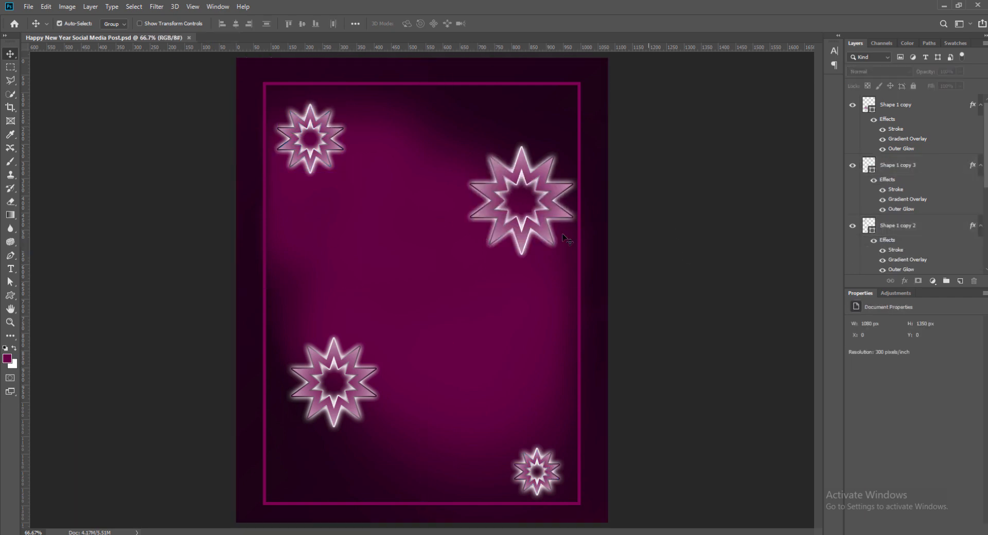
Group the small upper-left and lower-right stars and reduce the group's opacity.
click(332, 131)
shift+click(547, 467)
drag(986, 144, 987, 207)
key(ctrl+g)
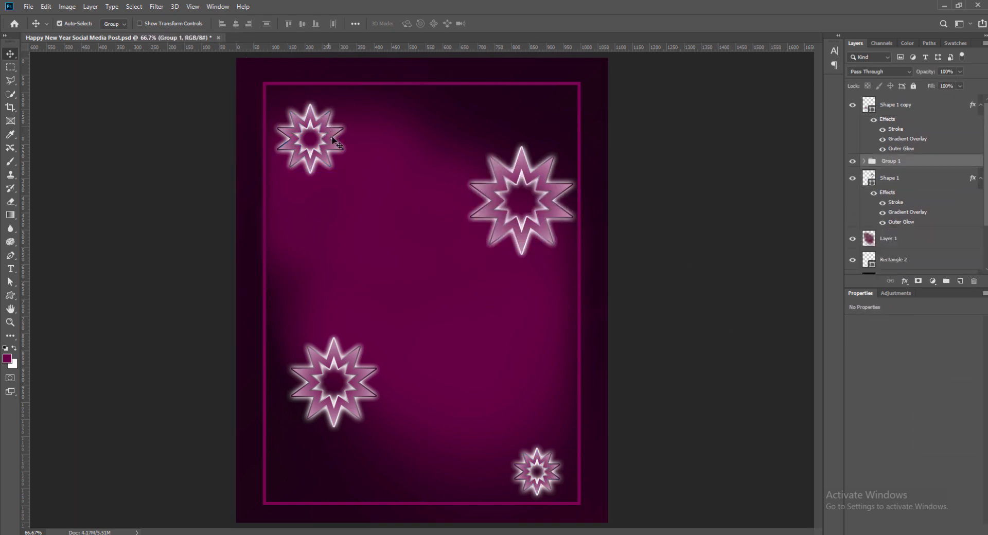
click(695, 220)
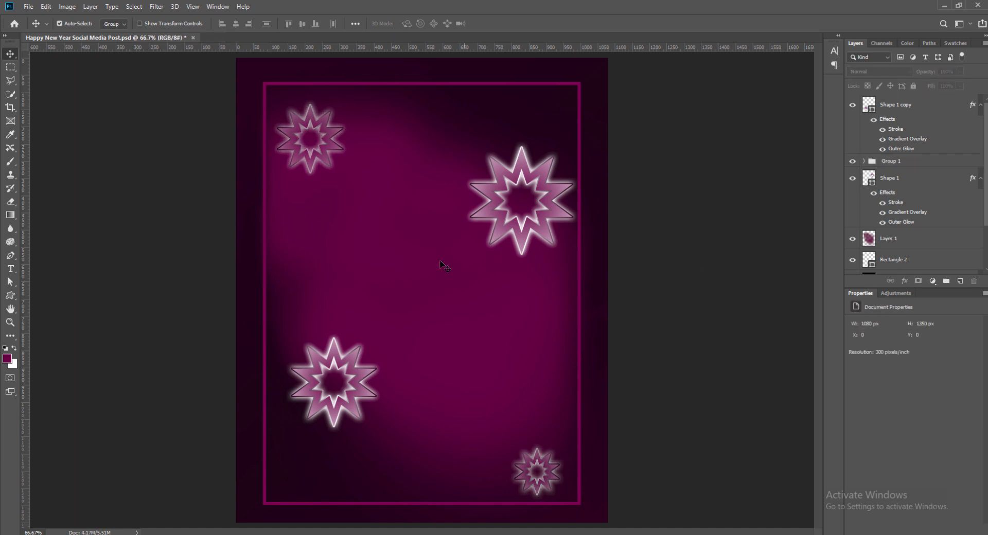
Reduce the opacity of the lower-left star.
click(356, 373)
click(960, 72)
drag(961, 83, 946, 82)
click(700, 216)
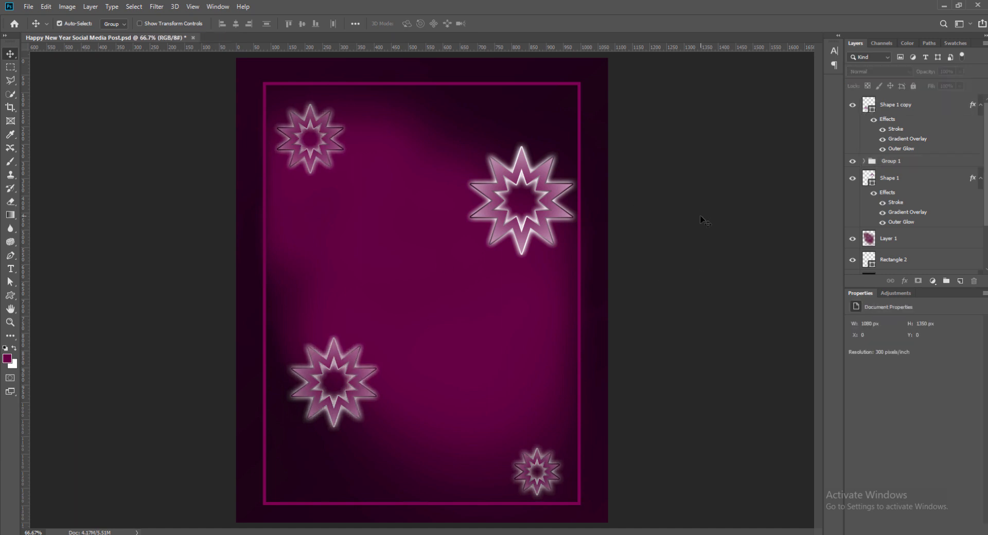
Draw the eight-petal rounded flower custom shape on a new layer, just above the lower-left star.
click(962, 282)
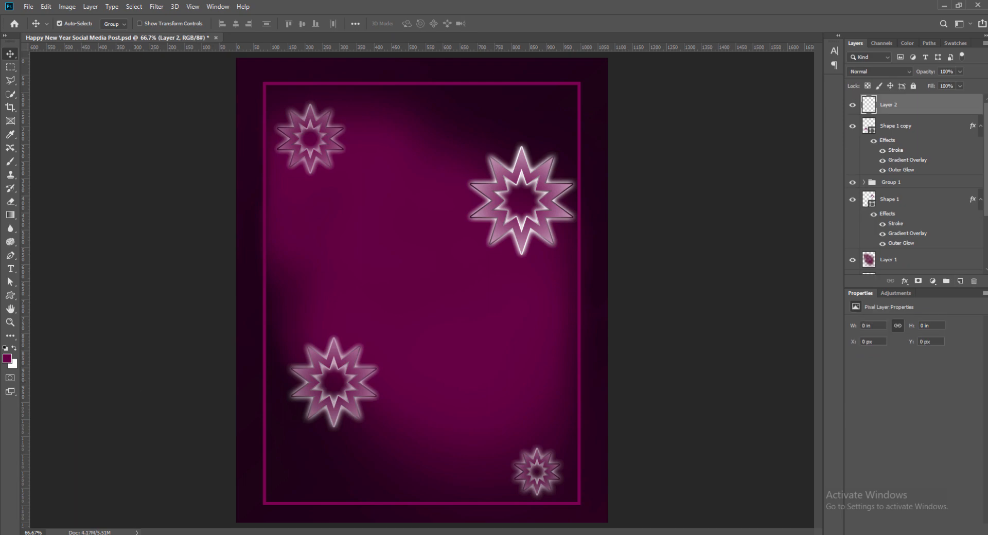
click(10, 296)
right_click(453, 229)
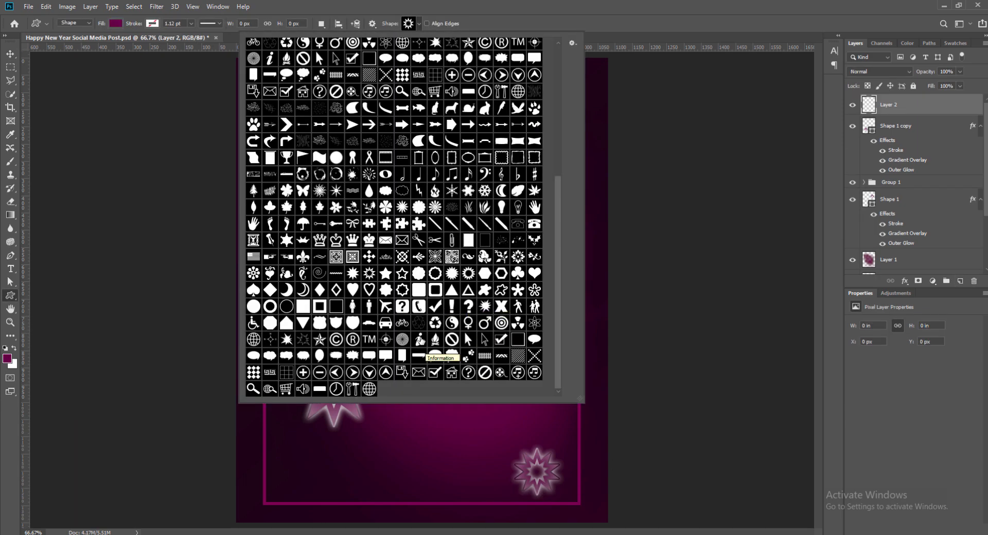
click(254, 273)
drag(307, 238, 393, 317)
Add a Gradient Overlay to the flower shape.
click(10, 53)
right_click(873, 105)
click(875, 109)
click(619, 440)
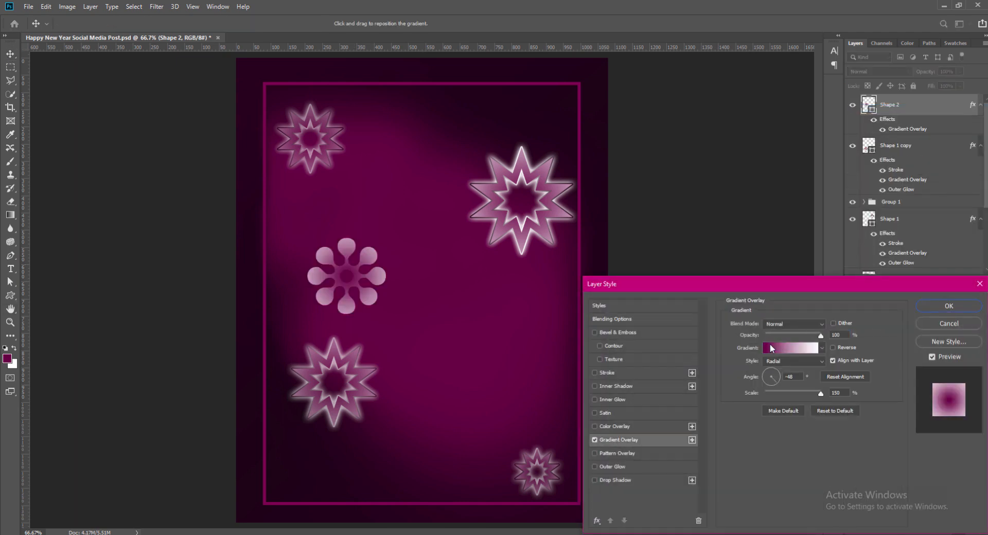
Change the flower gradient's dark stop to a muted greyish purple and shift the colour midpoint towards white.
click(770, 348)
double_click(59, 358)
click(633, 301)
drag(633, 301, 634, 291)
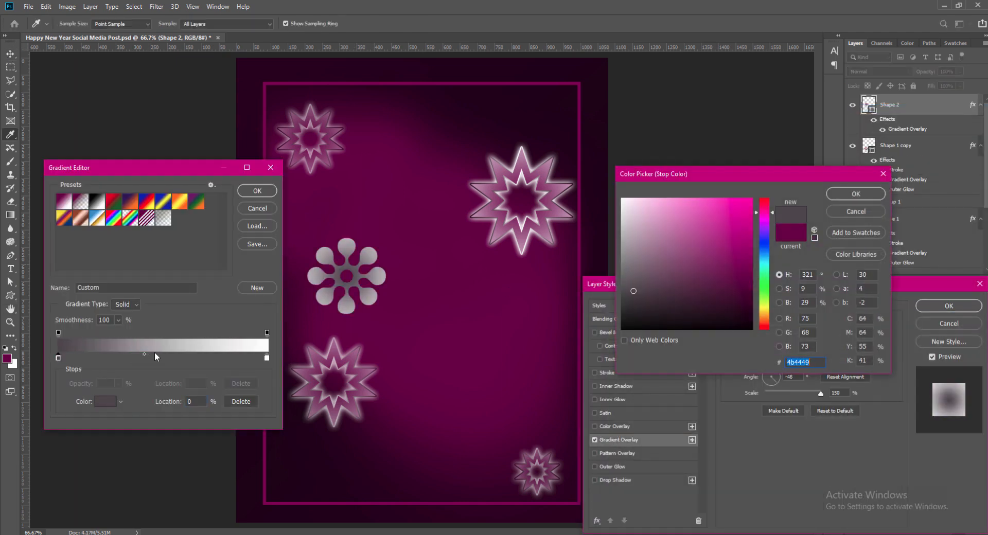
click(635, 284)
click(660, 283)
click(661, 273)
click(856, 194)
click(144, 354)
drag(144, 354, 172, 354)
click(257, 190)
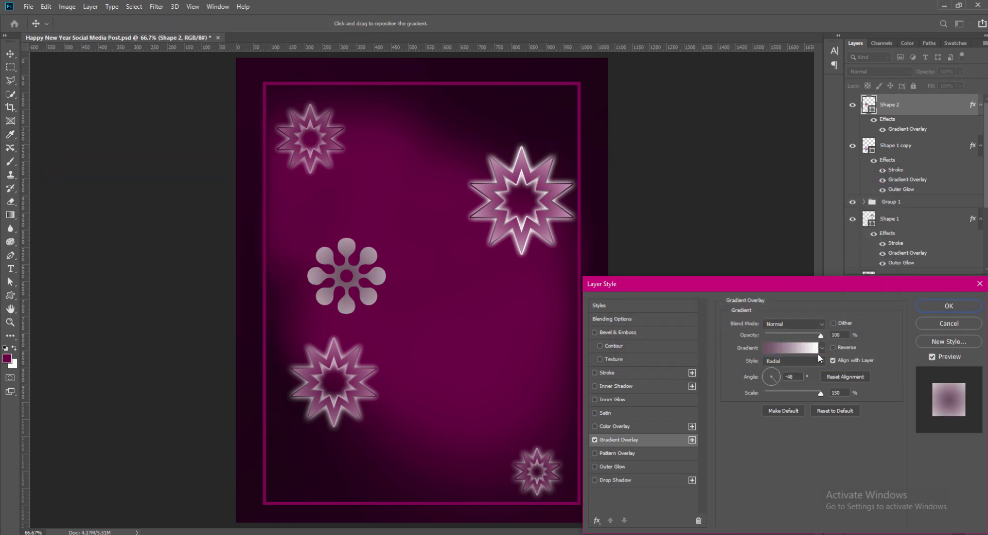
Reverse the flower's radial gradient, refine its dark stop and midpoint, and apply the layer style.
click(833, 348)
click(794, 362)
click(791, 348)
double_click(58, 358)
click(659, 286)
click(855, 194)
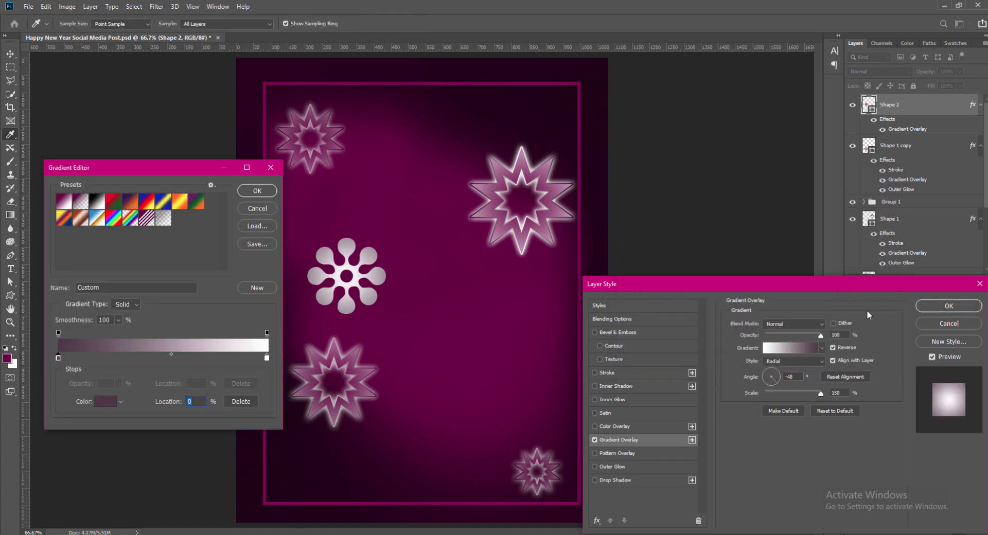
drag(173, 354, 188, 355)
click(257, 191)
click(928, 307)
Enlarge the flower shape proportionally, extending it down and to the right.
key(ctrl+t)
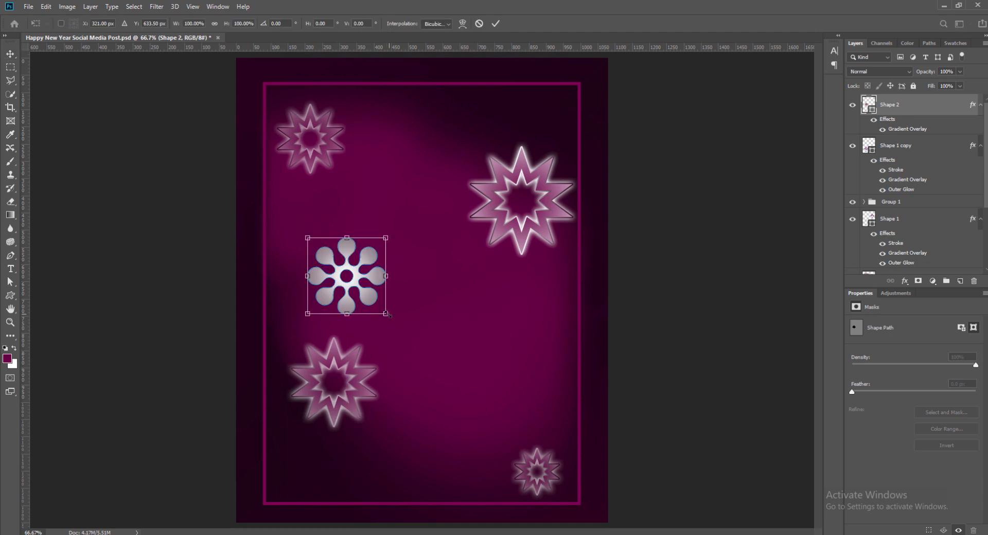
drag(385, 314, 408, 337)
key(Return)
Add a 3 px Reflected gradient Stroke to the flower with Reverse off and apply it.
right_click(869, 102)
click(884, 108)
click(617, 372)
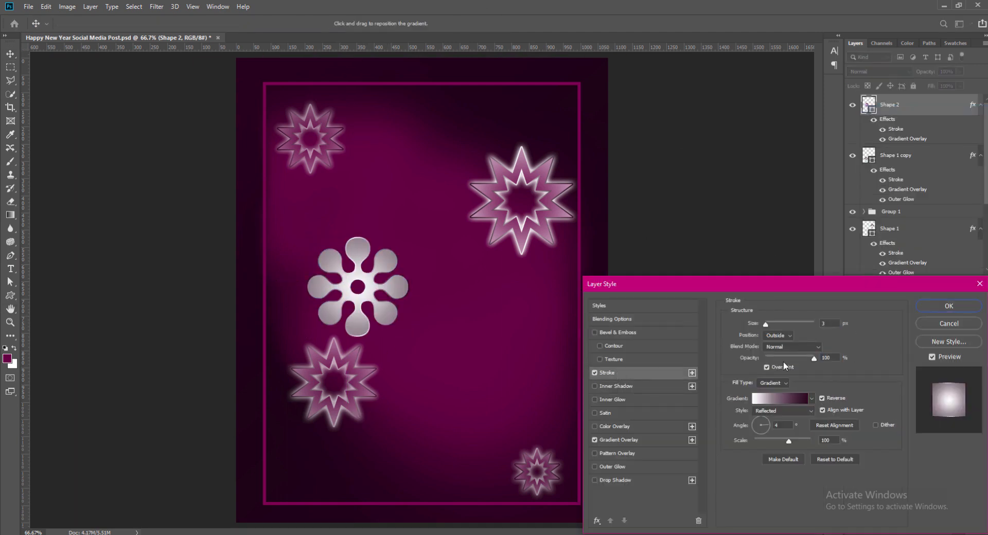
click(782, 400)
key(Escape)
click(822, 399)
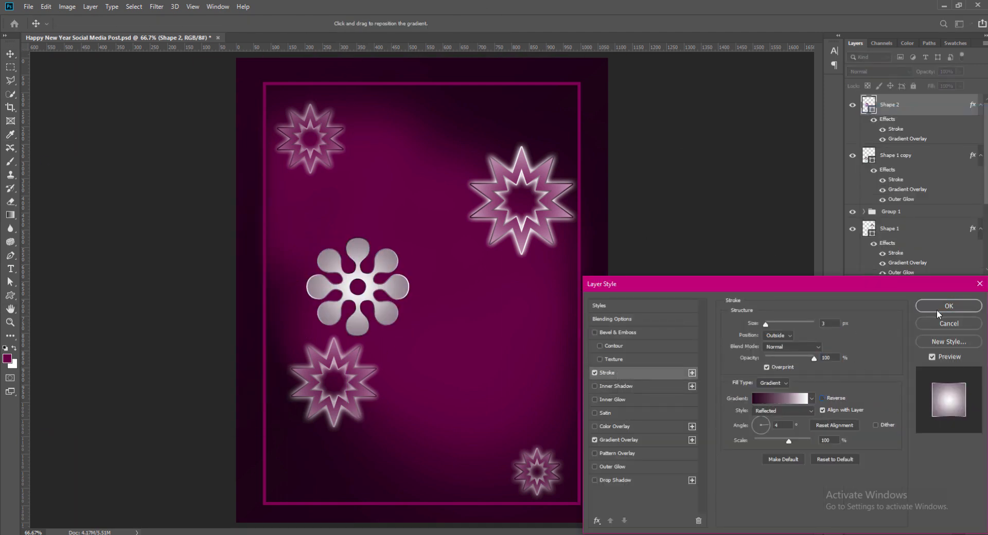
click(938, 309)
Duplicate the flower to the upper middle beside the large star and shrink the copy to about half size.
drag(394, 286, 448, 145)
key(ctrl+t)
drag(362, 97, 409, 144)
key(Return)
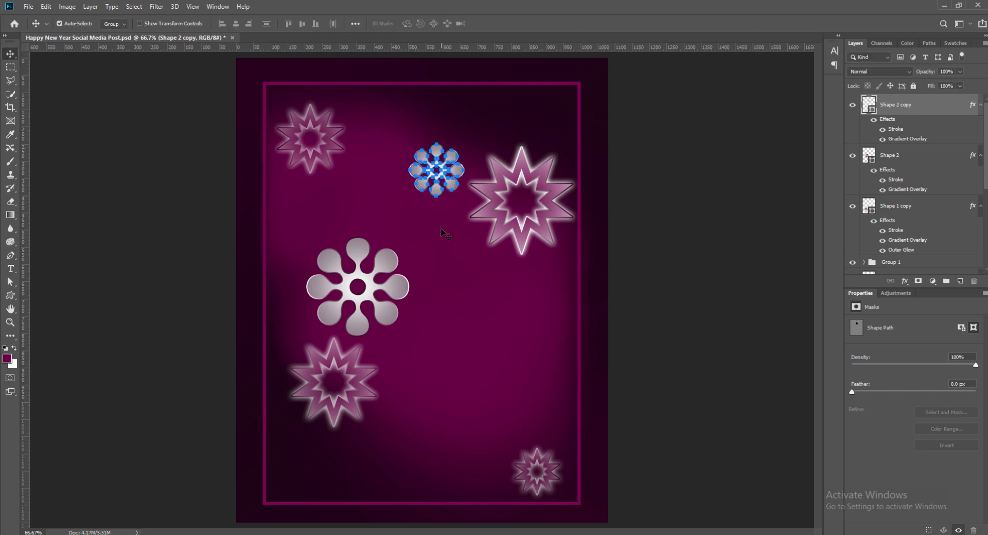
Duplicate the middle-left flower to the right side below the large star and enlarge the copy to about 132%.
drag(394, 286, 525, 353)
key(ctrl+t)
drag(536, 304, 573, 271)
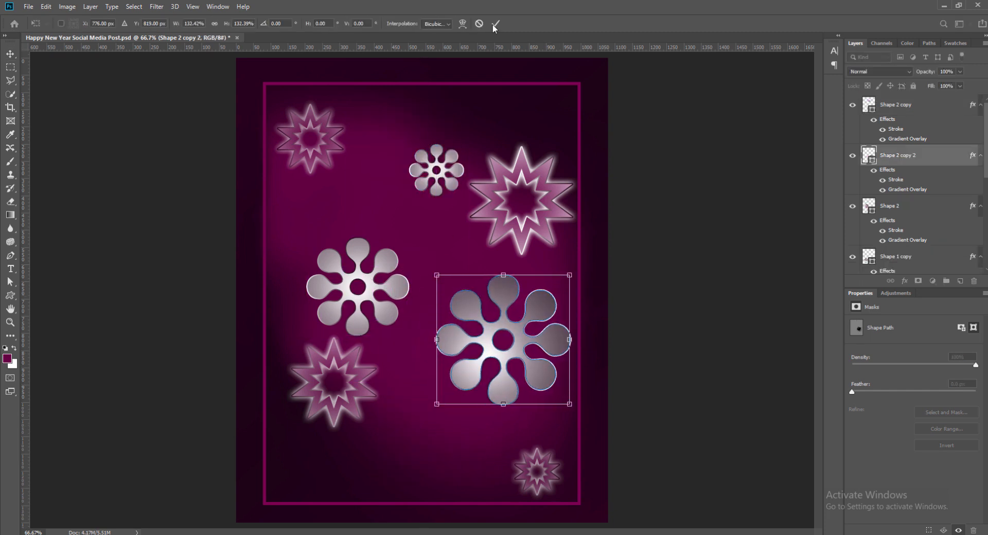
key(Return)
Duplicate the large flower, shrink the copy to less than half size, and place it in the frame's lower-left corner.
drag(555, 340, 429, 436)
key(ctrl+t)
drag(309, 371, 387, 447)
drag(422, 476, 422, 470)
key(Return)
key(shift+Left)
key(shift+Left)
key(shift+Left)
key(shift+Left)
key(shift+Left)
key(shift+Left)
key(shift+Left)
key(shift+Left)
key(shift+Left)
key(shift+Left)
key(shift+Left)
key(shift+Left)
key(shift+Left)
key(shift+Left)
key(shift+Left)
key(shift+Left)
key(shift+Left)
key(shift+Left)
key(shift+Left)
key(shift+Left)
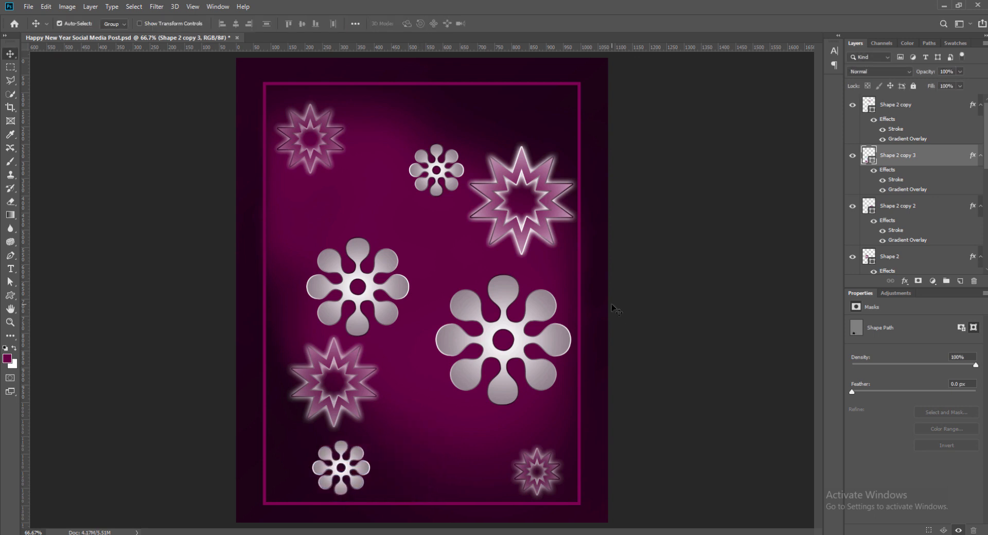
Nudge the large flower on the right up by a few pixels.
click(494, 297)
key(Up)
key(Up)
key(Up)
key(Up)
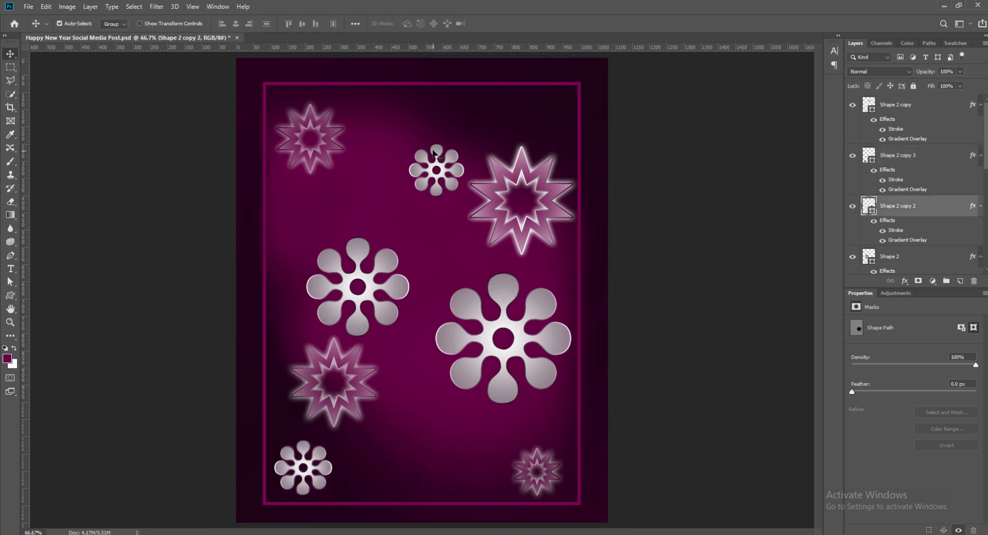
Move the small upper flower straight up, level with the upper-left star.
click(437, 160)
key(Up)
key(Up)
key(Up)
key(Up)
key(Up)
key(Up)
key(Up)
key(Up)
key(Up)
key(Up)
key(Up)
key(Up)
key(Up)
key(Up)
key(Up)
key(Up)
key(Up)
key(Up)
key(Up)
key(Up)
Lower the layer opacity of the large flower on the right so it blends into the background.
click(459, 341)
click(960, 71)
mouse_move(962, 83)
mouse_down()
mouse_move(935, 82)
mouse_move(965, 83)
mouse_up()
Reduce the small upper flower's opacity to about 71% and save the document.
click(436, 119)
click(960, 72)
click(535, 31)
key(ctrl+s)
click(960, 72)
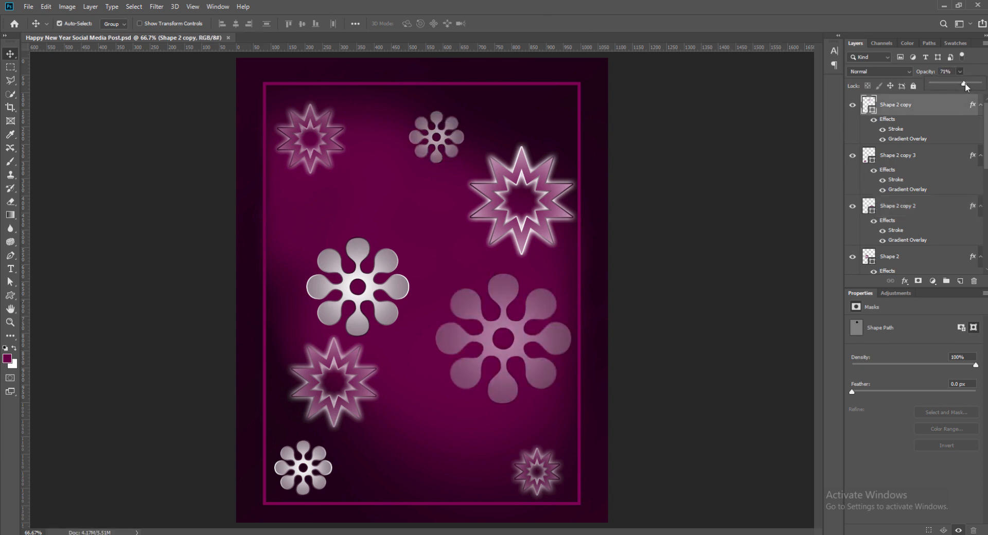
click(531, 18)
key(ctrl+s)
Move the middle-left flower to the frame's left edge and set its Gradient Overlay to Linear, Reverse off, angle -4°.
drag(365, 247, 331, 228)
double_click(908, 269)
click(820, 363)
click(788, 370)
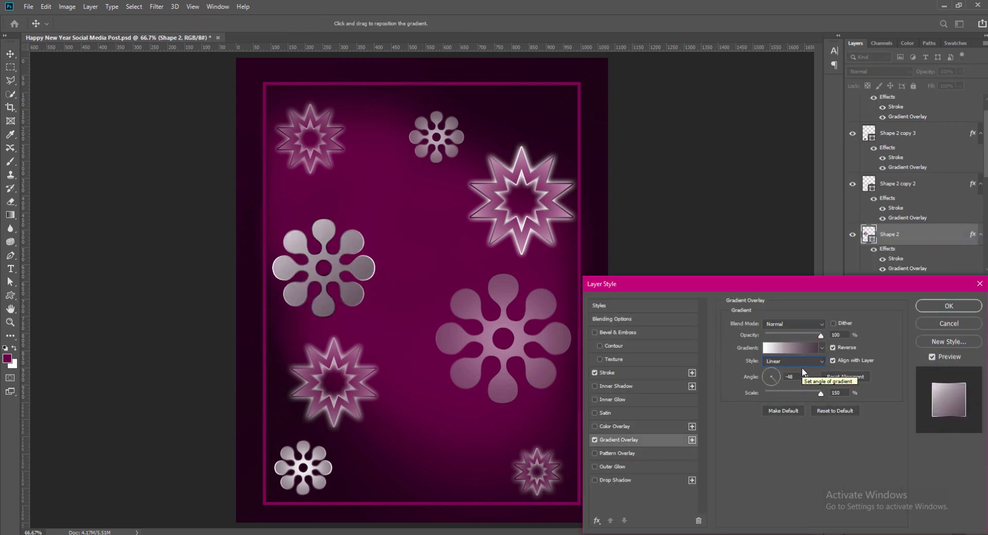
click(832, 348)
click(798, 376)
key(BackSpace)
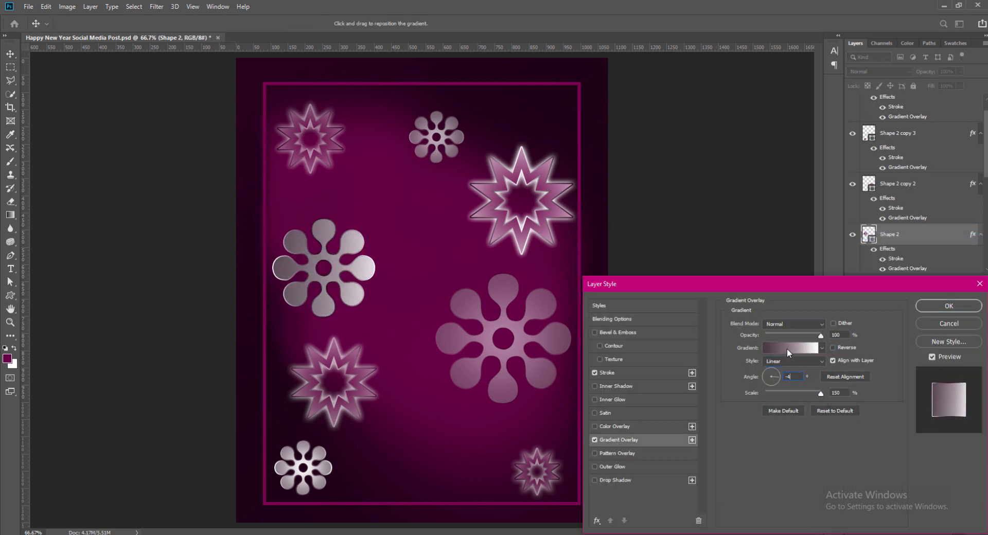
Darken the dark stop of the middle-left flower's gradient and apply the layer style.
click(788, 350)
double_click(58, 357)
drag(665, 295, 662, 310)
click(856, 194)
click(257, 190)
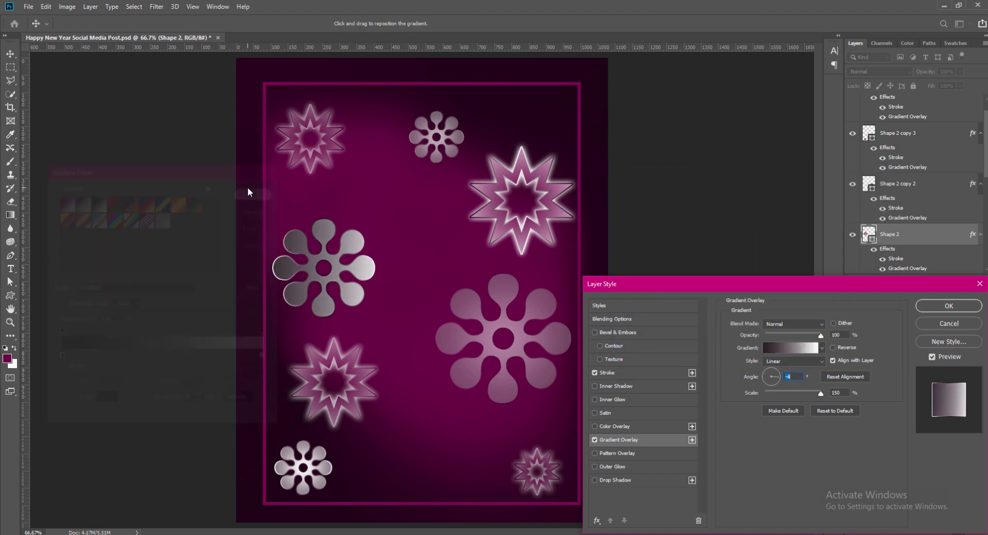
click(949, 306)
Set the lower-left flower's Gradient Overlay to Linear with Reverse off and an angle of -4°.
click(882, 135)
double_click(882, 137)
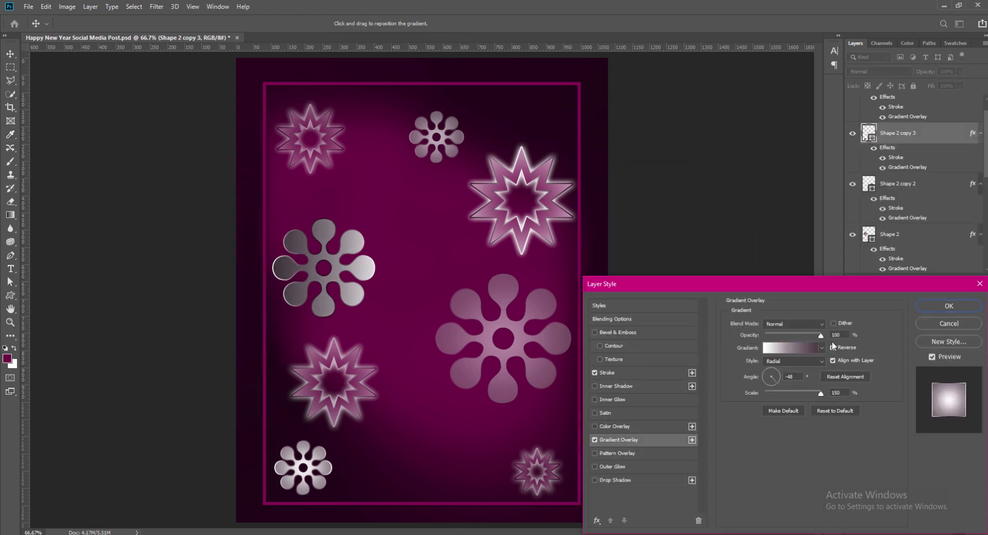
click(822, 362)
click(803, 371)
key(BackSpace)
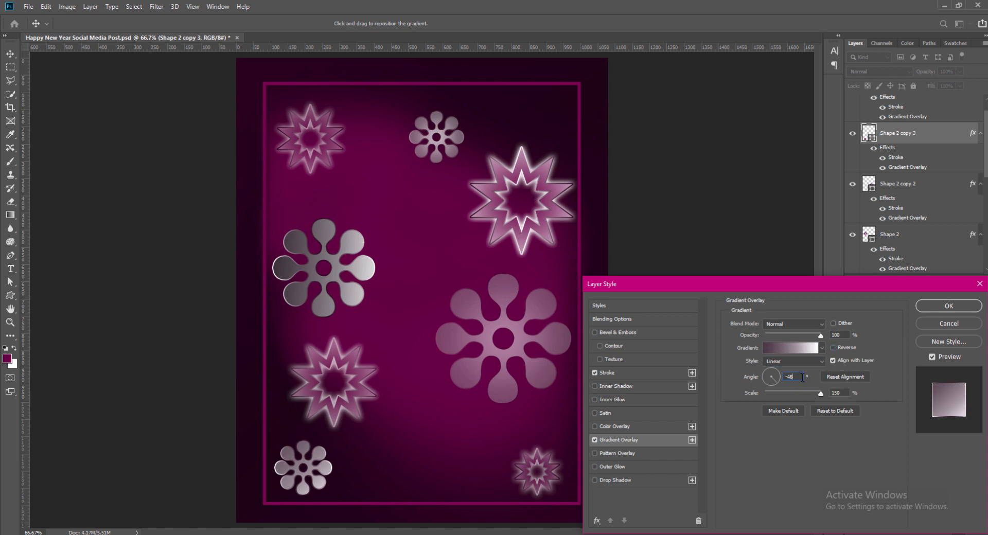
Darken the dark stop of the lower-left flower's gradient, apply the style, and shift the middle-left flower slightly up.
click(788, 348)
double_click(58, 358)
click(856, 193)
click(257, 191)
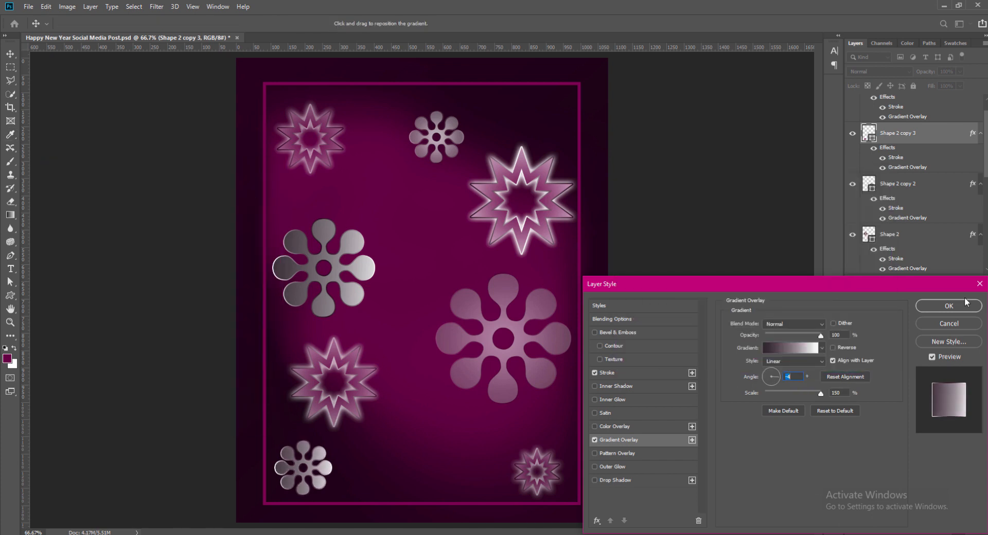
key(Return)
drag(324, 229, 321, 217)
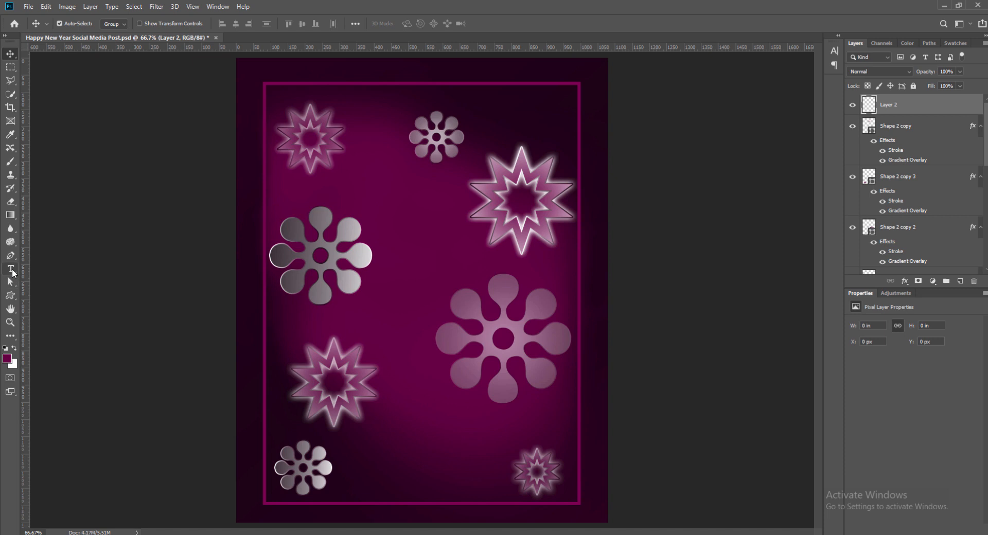
Add a three-line text over the middle-left flower reading HAPPY, 2 22 with a gap for the zero, and an indented NEW YEAR.
click(10, 269)
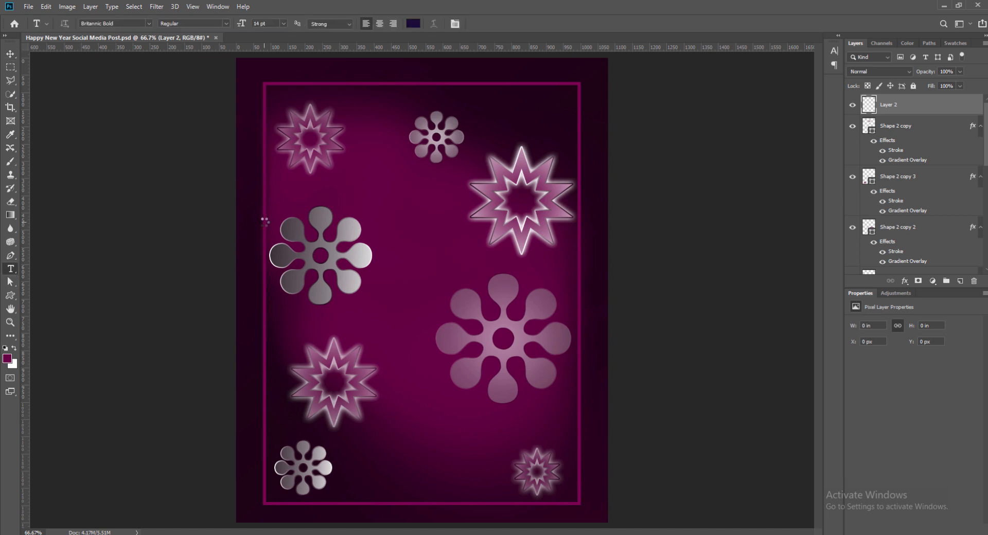
click(309, 255)
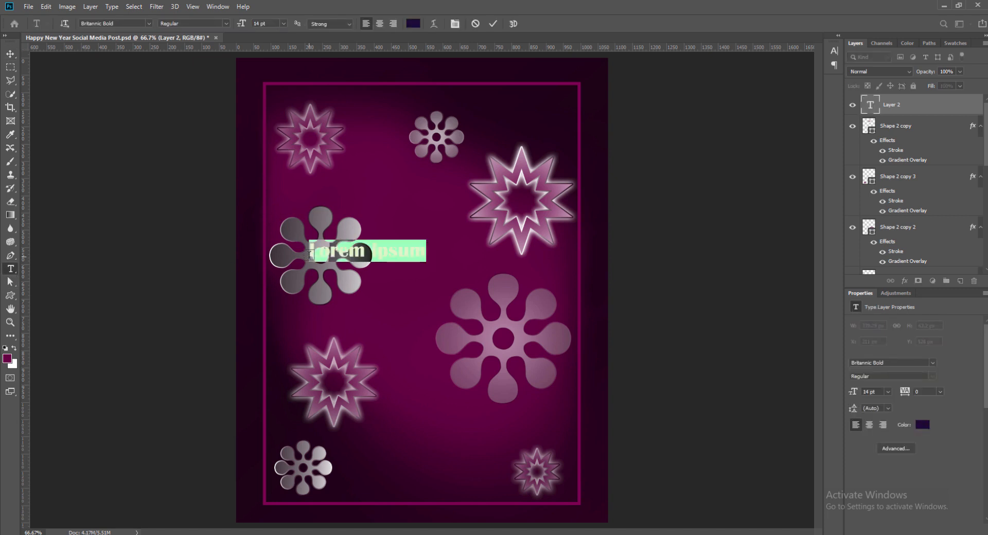
text(HAPPY)
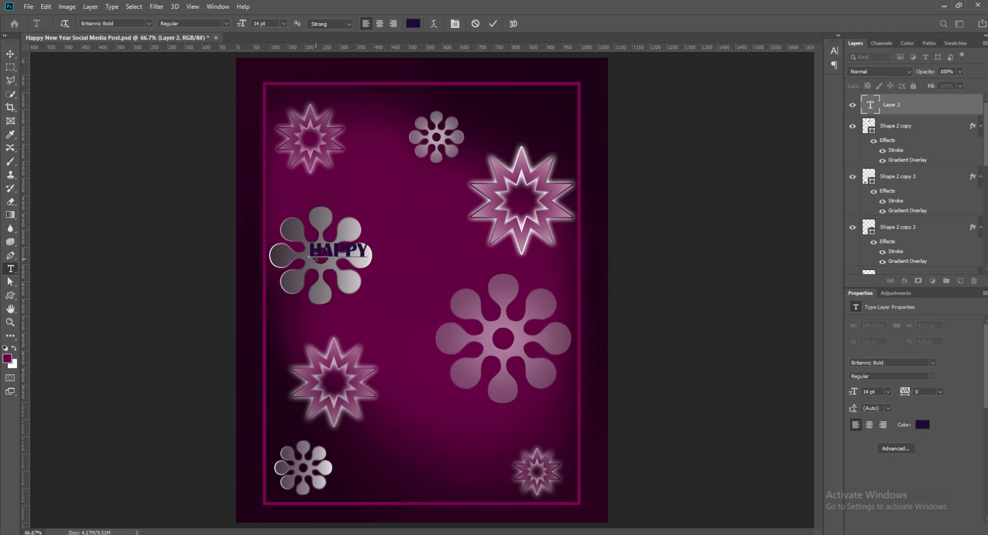
text(20220)
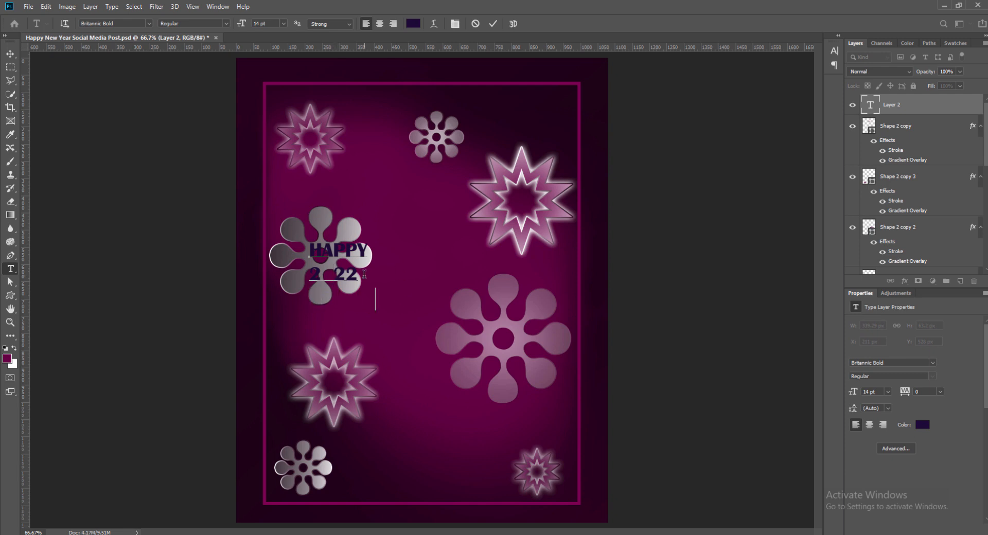
key(Return)
text(NEW YEAR)
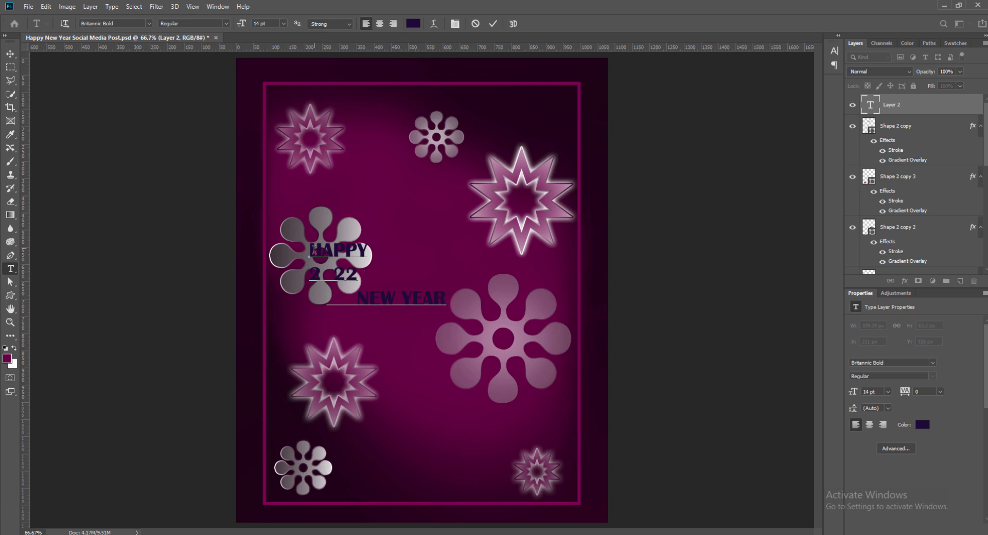
Color the word HAPPY white.
drag(313, 251, 366, 240)
click(413, 24)
click(621, 198)
click(856, 194)
Color the 2 22 line golden yellow, ffd200.
drag(309, 275, 358, 275)
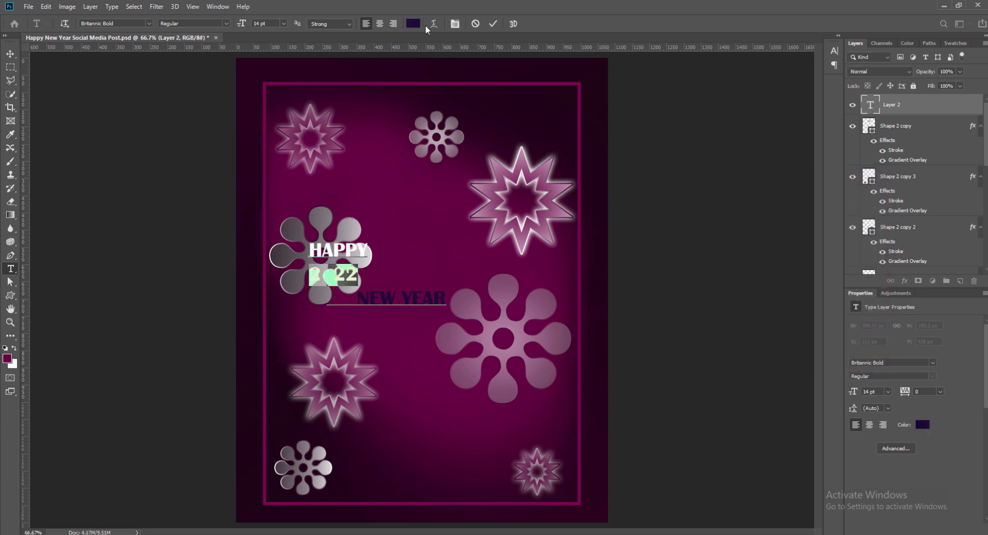
click(414, 23)
click(766, 313)
click(752, 198)
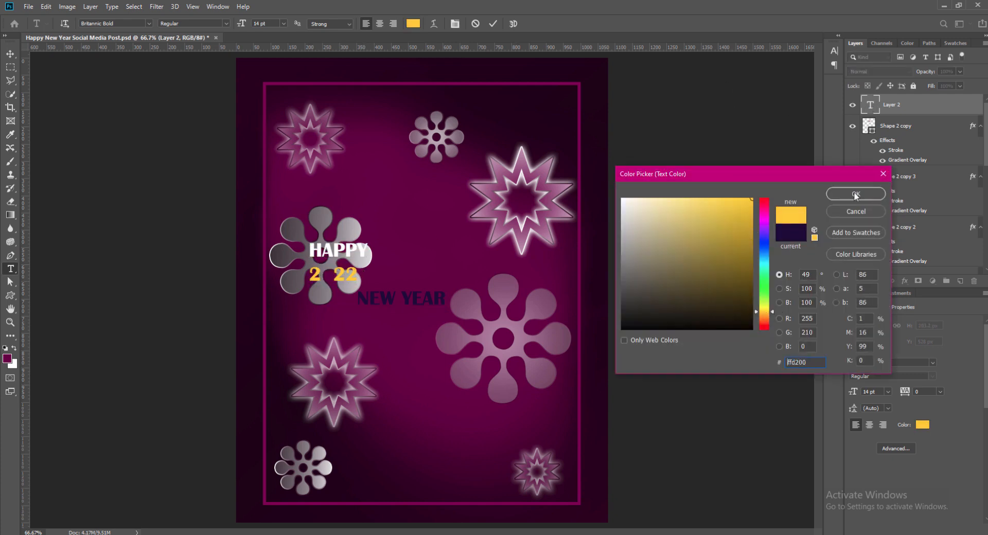
click(856, 194)
Color the NEW YEAR line white.
drag(359, 298, 445, 297)
click(413, 24)
click(856, 195)
Enlarge the 2 22 line to 60 pt and commit the text.
drag(310, 274, 358, 275)
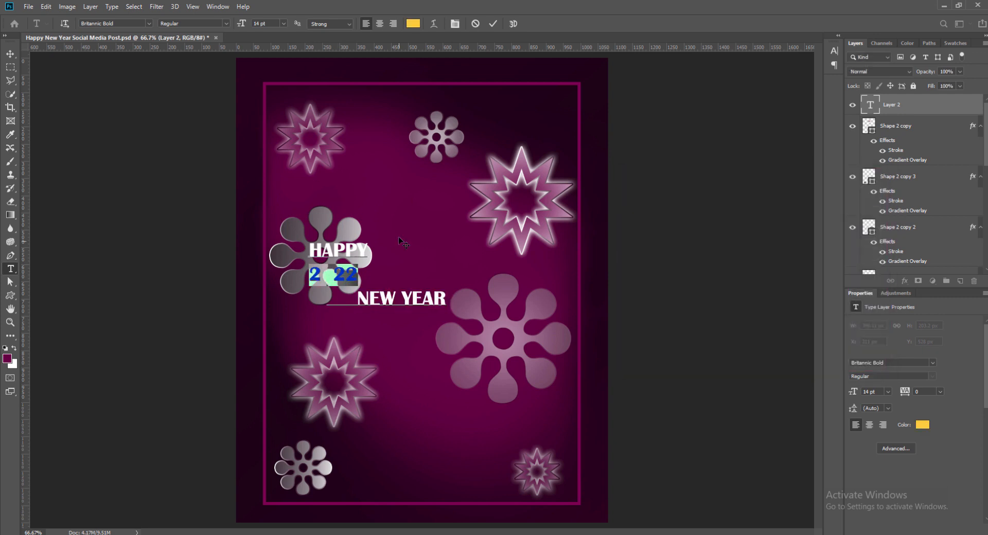
drag(310, 250, 408, 258)
drag(310, 275, 384, 281)
click(284, 24)
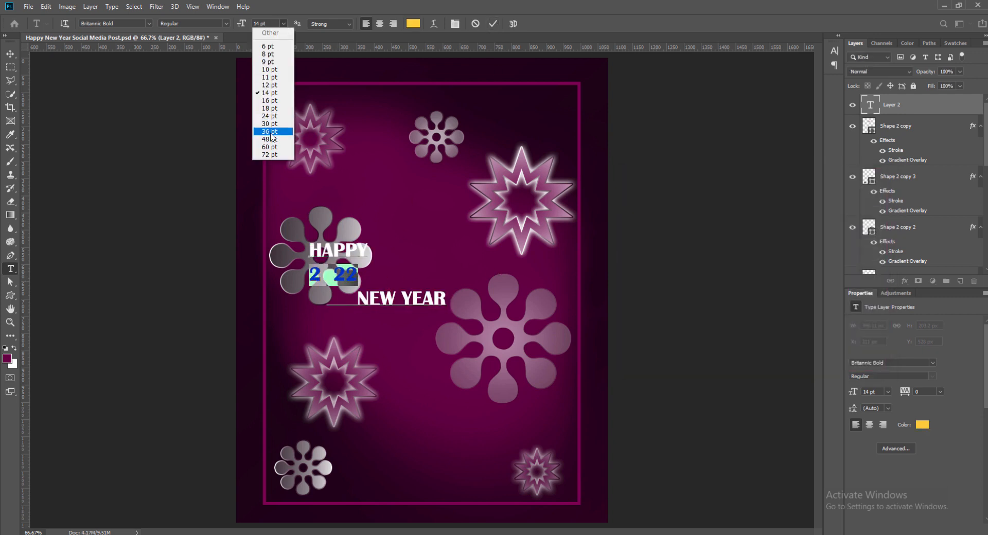
click(270, 131)
click(283, 23)
click(268, 140)
click(283, 24)
click(269, 147)
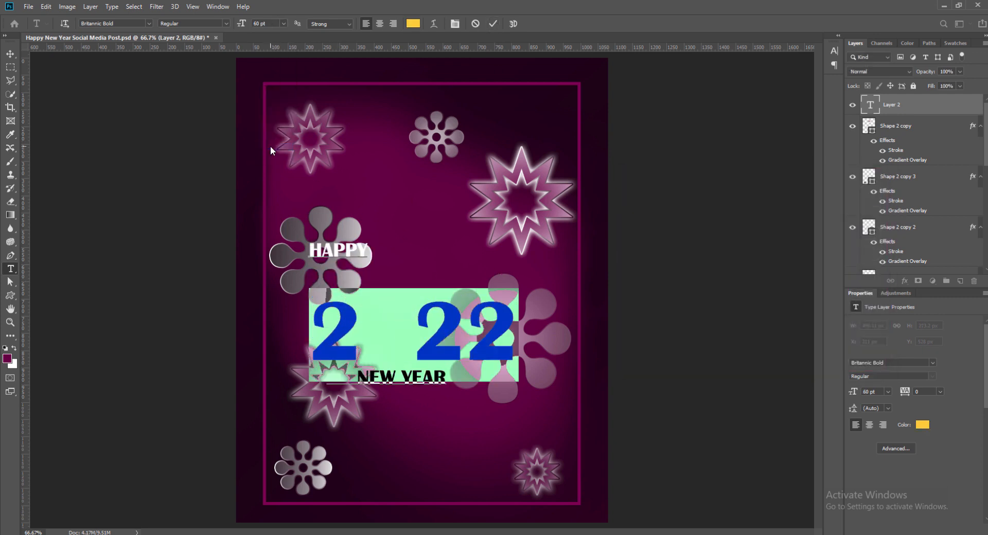
click(492, 25)
Set the leading of the whole text block to 48 pt and commit it.
double_click(870, 105)
click(838, 36)
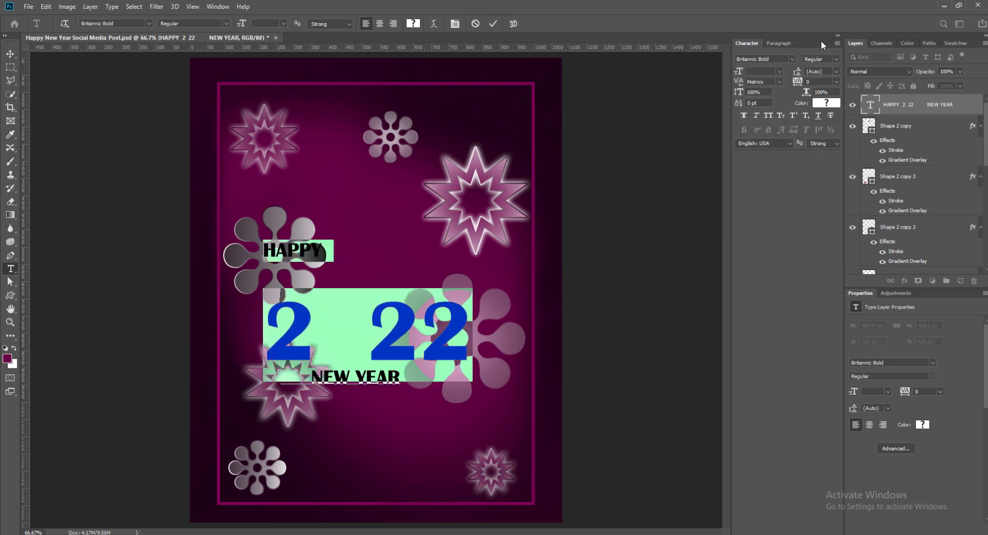
click(837, 71)
click(812, 171)
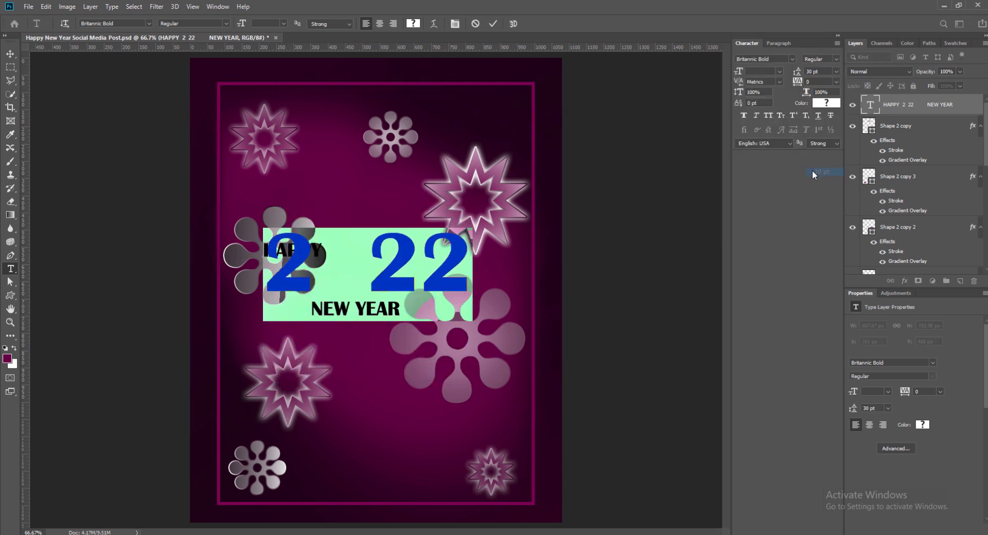
click(836, 71)
click(813, 180)
click(836, 71)
click(811, 186)
click(493, 24)
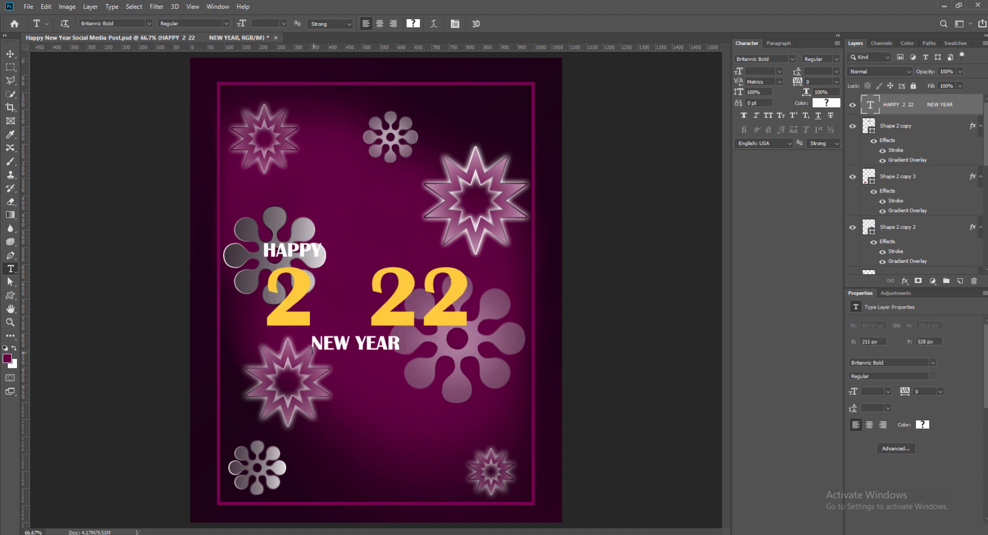
Shift NEW YEAR to the right with spacing before it so it starts beneath the 22.
click(312, 350)
key(BackSpace)
key(BackSpace)
key(BackSpace)
key(BackSpace)
key(BackSpace)
key(BackSpace)
key(BackSpace)
key(BackSpace)
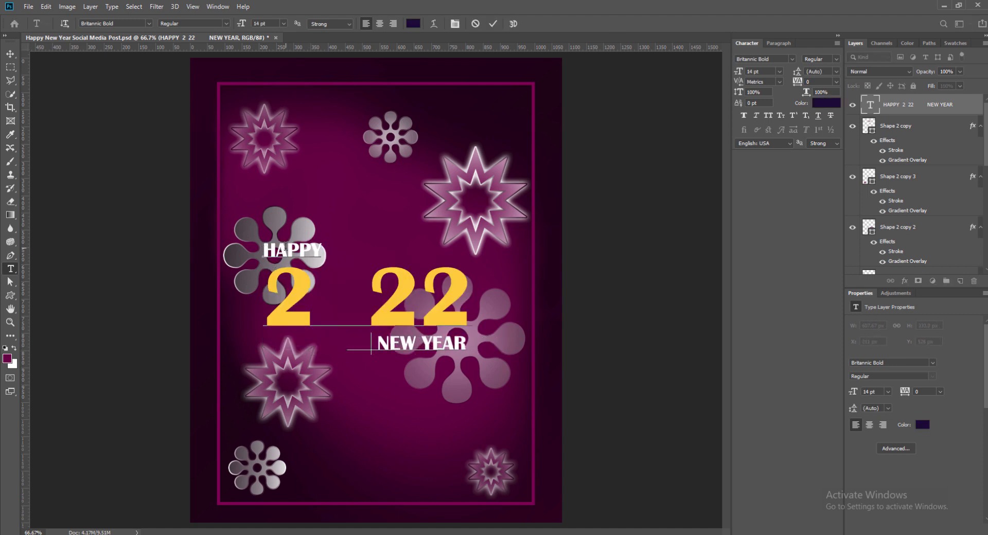
Set the NEW YEAR line to Stencil Std Bold at 12 pt.
key(shift+End)
click(148, 23)
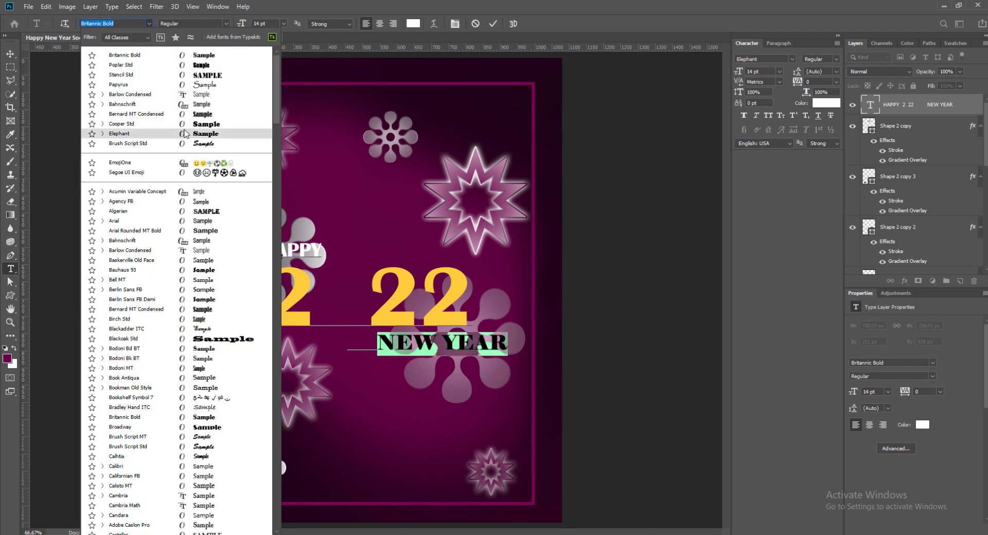
click(175, 74)
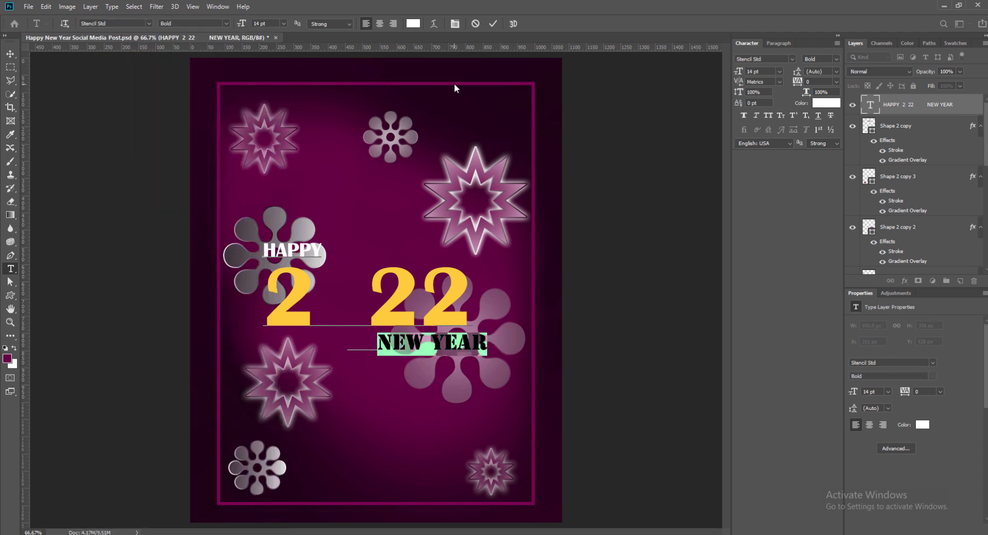
click(283, 23)
click(266, 84)
Change the word HAPPY to the Stencil Std font and commit the text.
click(264, 252)
key(shift+Down)
click(148, 23)
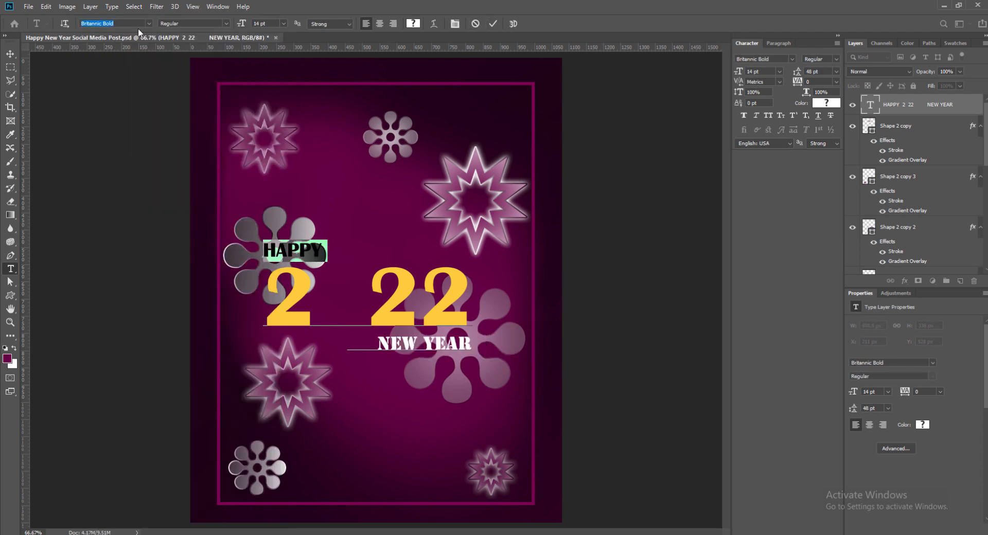
click(158, 61)
click(652, 464)
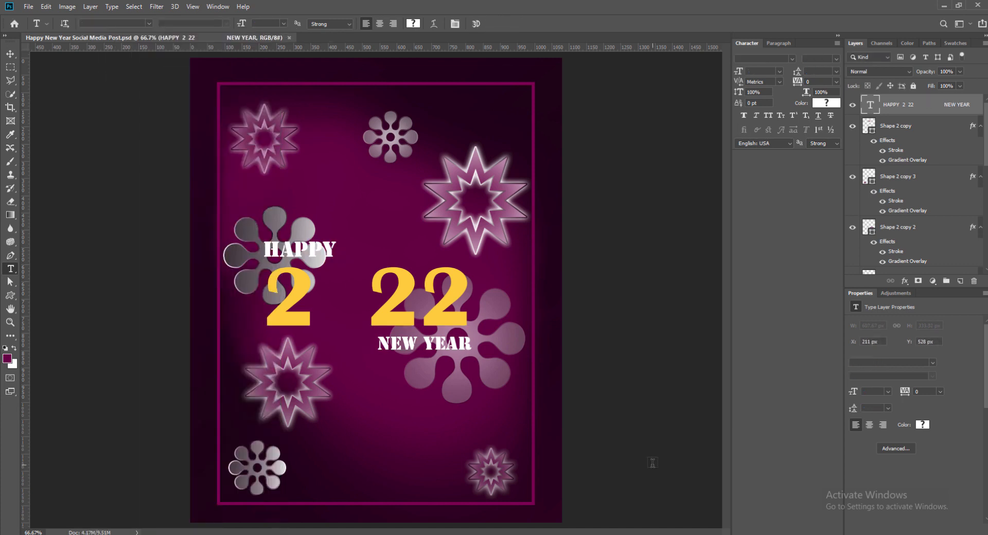
Set the 2 22 line's font size to 65 pt and commit the text.
click(240, 277)
key(ctrl+a)
click(283, 24)
click(283, 153)
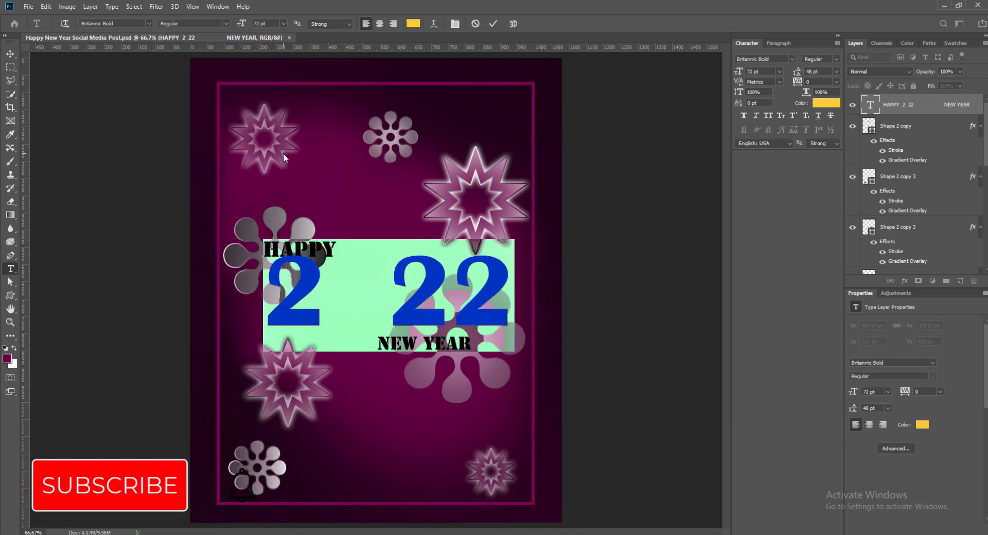
double_click(260, 23)
text(65)
click(493, 24)
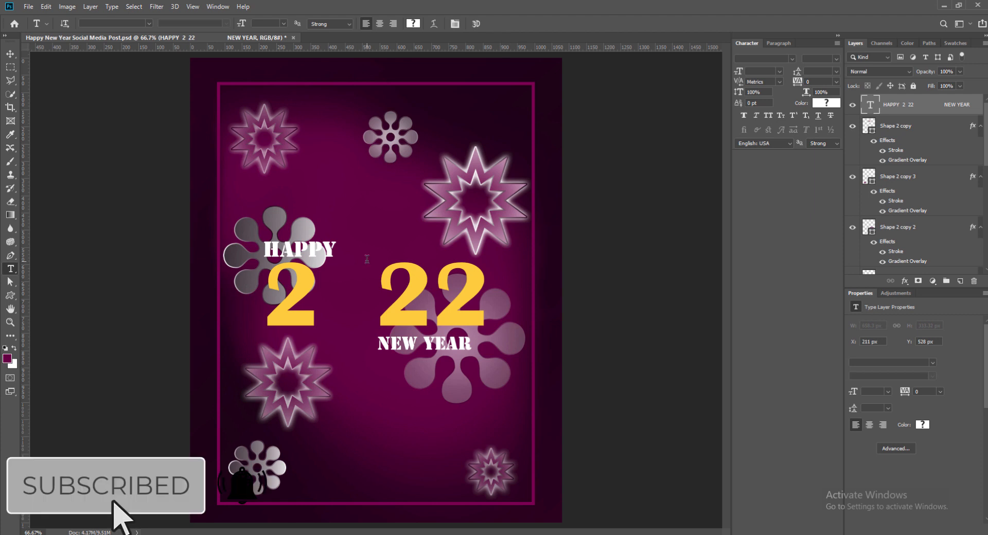
Try a leading of 55 pt on the 2 22 line.
drag(268, 288, 465, 278)
drag(829, 71, 793, 73)
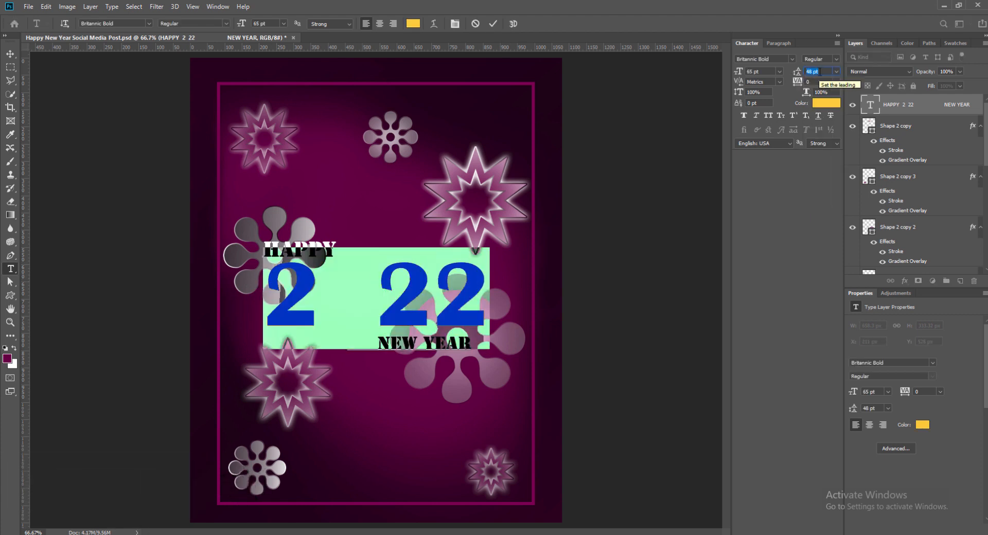
text(55)
click(524, 64)
key(ctrl+z)
Adjust the leading of the NEW YEAR line.
drag(471, 344, 379, 344)
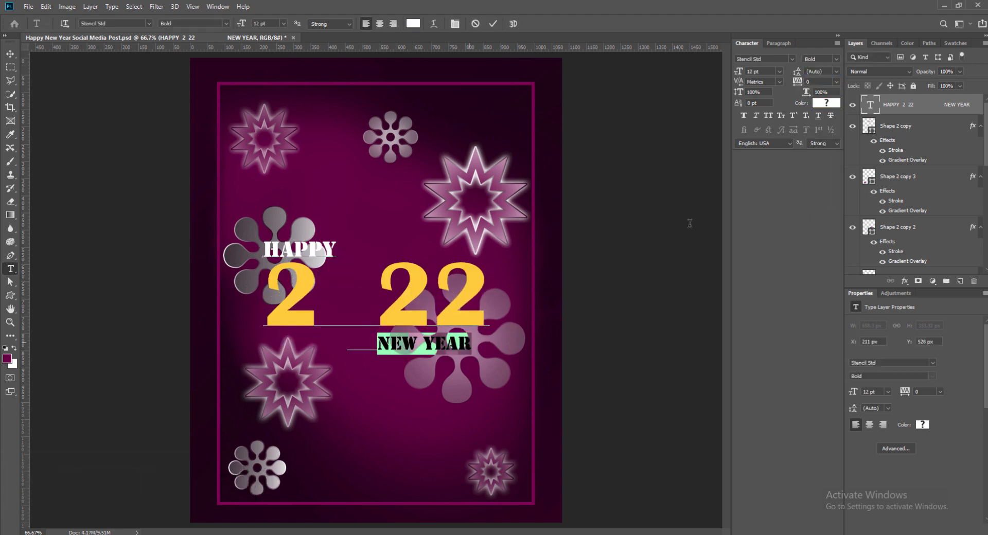
click(836, 72)
click(824, 146)
click(838, 35)
Shift the NEW YEAR line further right with extra leading spaces and commit the text.
click(398, 344)
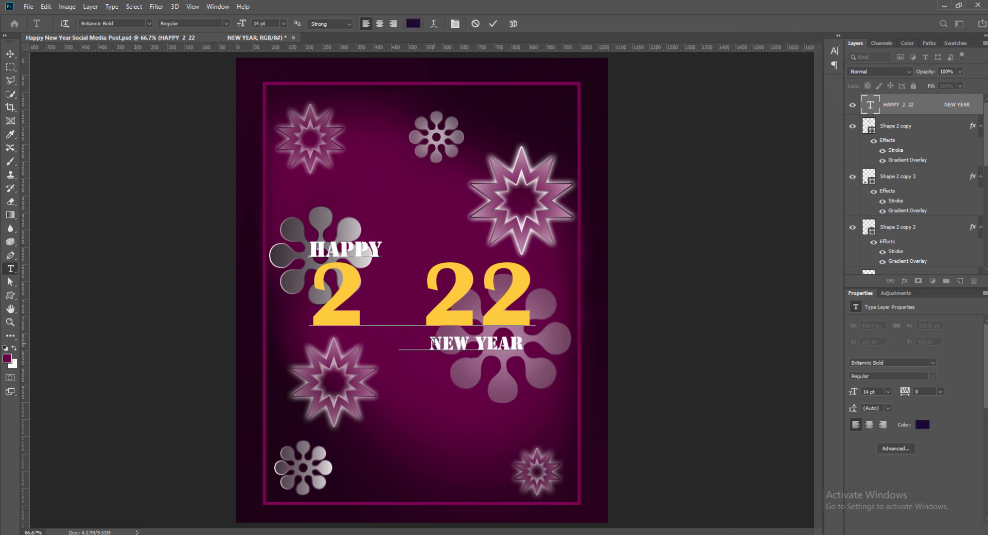
key(ctrl+a)
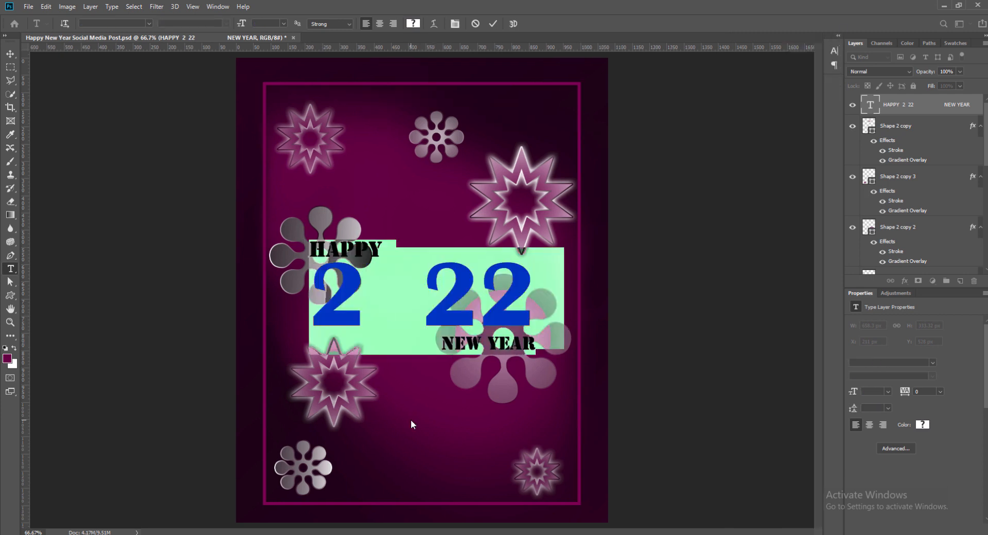
click(493, 23)
key(v)
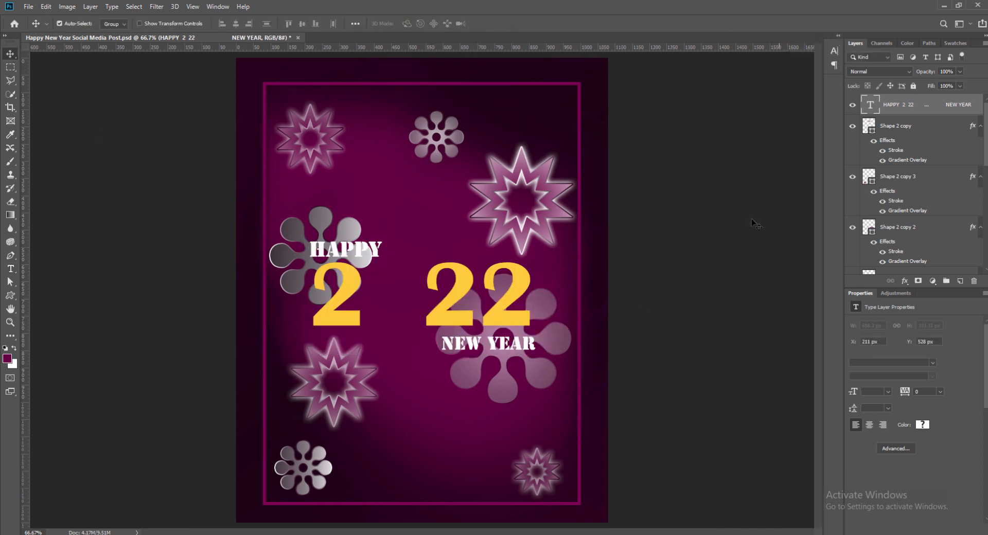
Add a drop shadow to the greeting text with 9 px distance, 9% spread and 12 px size.
right_click(871, 104)
click(893, 110)
click(615, 480)
mouse_move(827, 371)
mouse_down()
mouse_move(821, 396)
mouse_move(820, 370)
mouse_up()
text(69)
key(BackSpace)
text(12)
text(9)
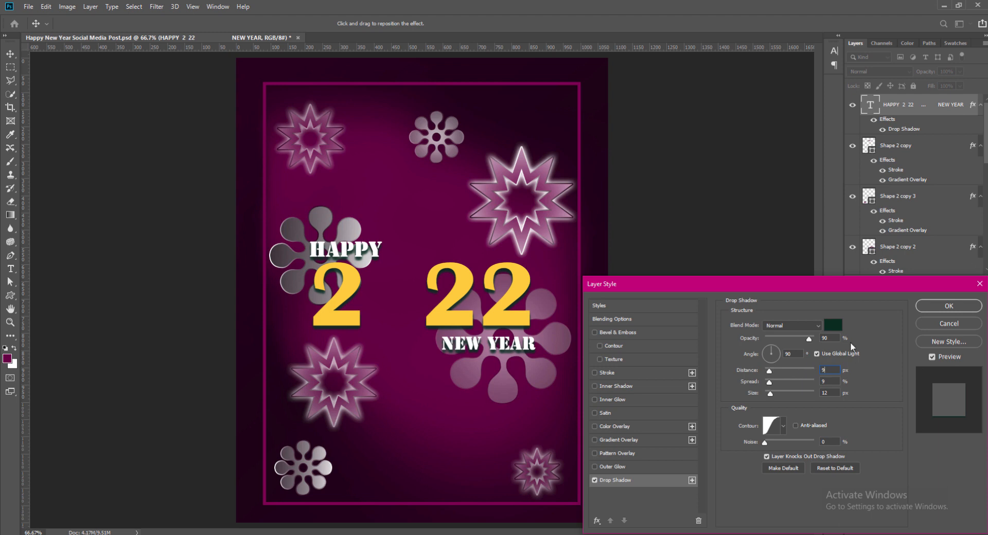
Change the drop shadow's color and apply the layer style to the greeting text.
click(833, 325)
click(873, 209)
click(931, 307)
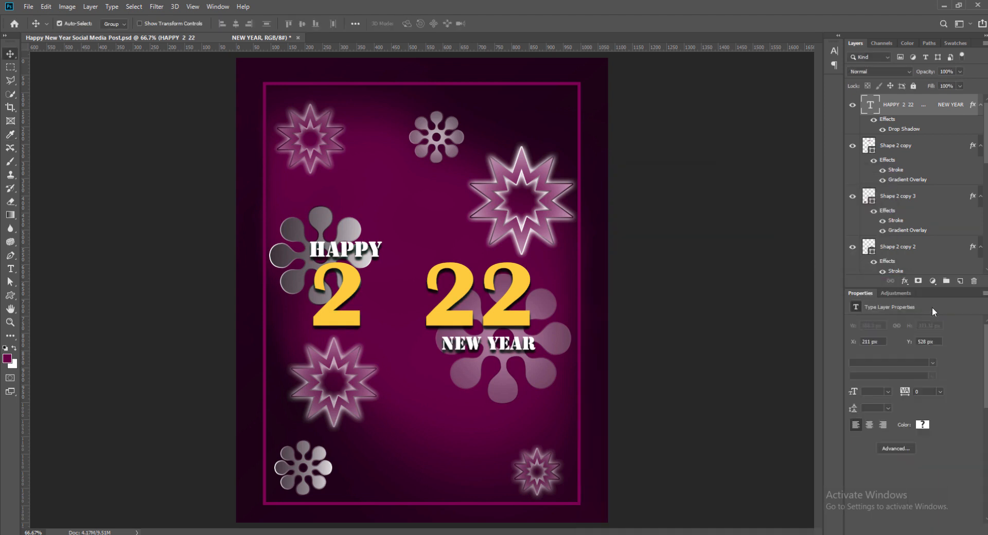
Set the last 2 of the year to 50 pt, reduce the first 2's font size, and commit the text.
double_click(515, 273)
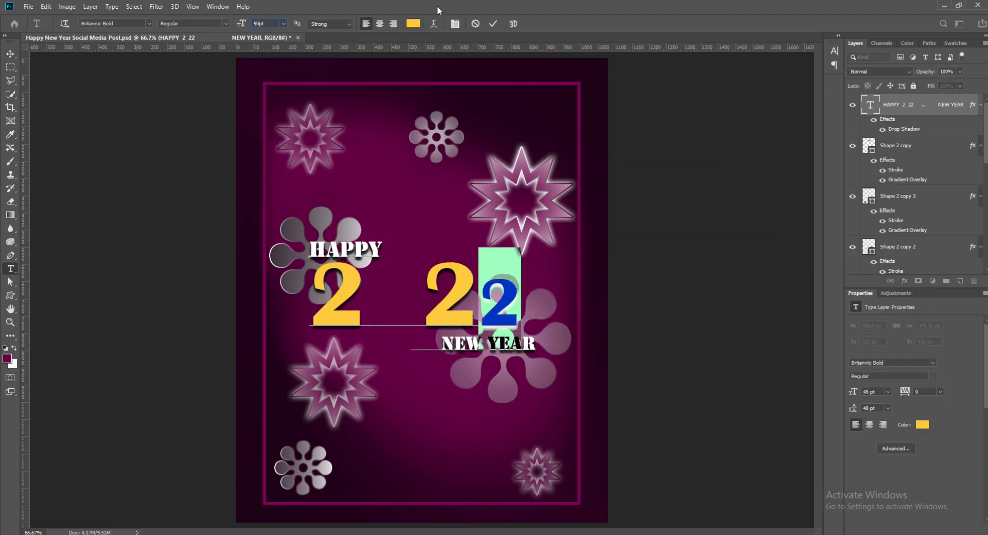
click(493, 24)
double_click(333, 294)
drag(334, 295, 397, 301)
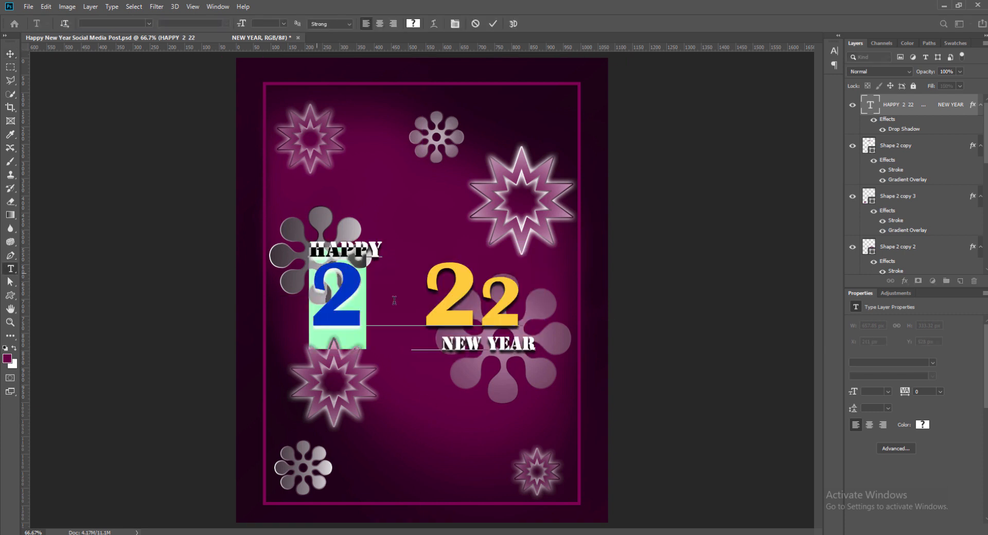
click(283, 24)
click(271, 148)
click(492, 24)
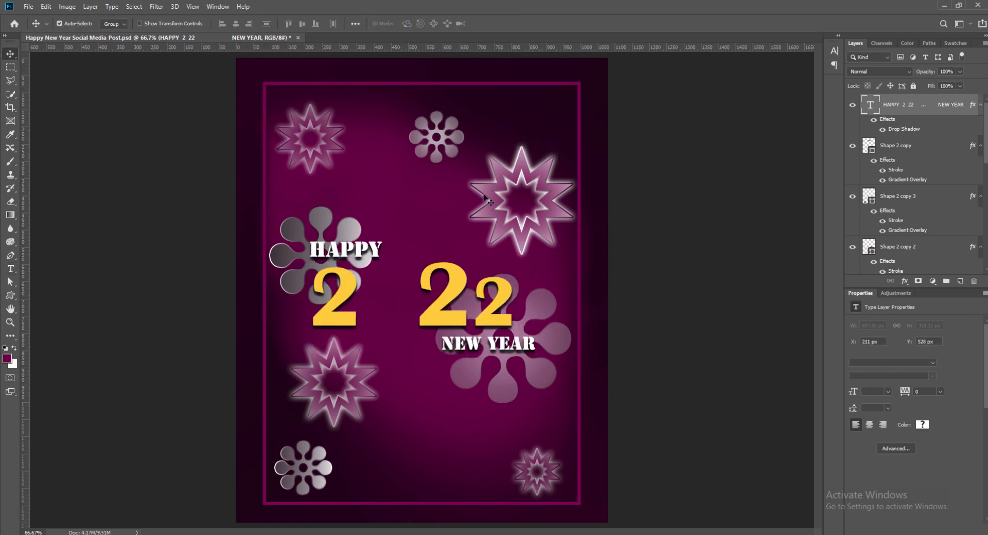
Move the greeting text slightly up to X 216 px, Y 507 px.
mouse_move(456, 271)
mouse_down()
mouse_move(480, 257)
mouse_move(457, 262)
mouse_up()
key(ctrl+t)
key(Return)
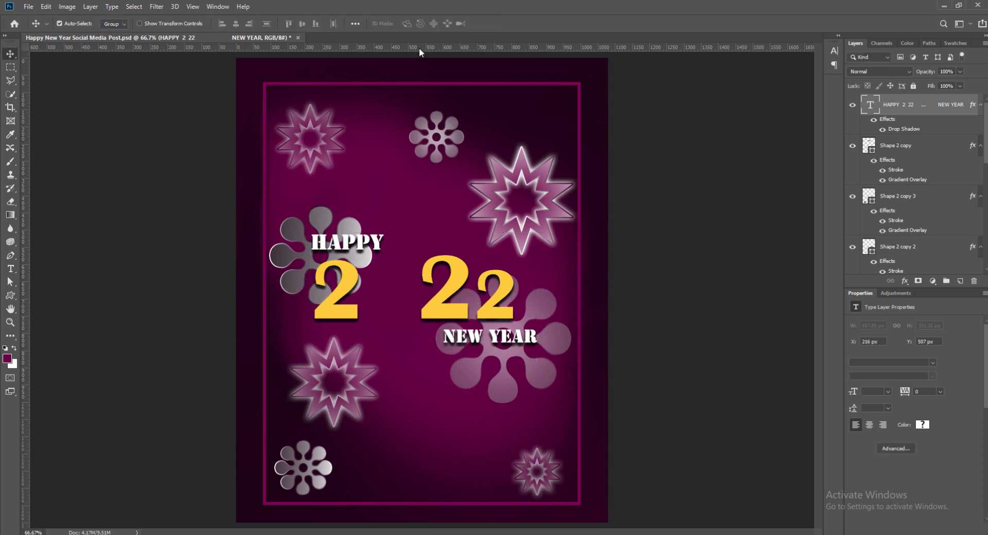
Enable Bevel & Emboss with Texture on the greeting text and open the texture pattern choices.
right_click(870, 105)
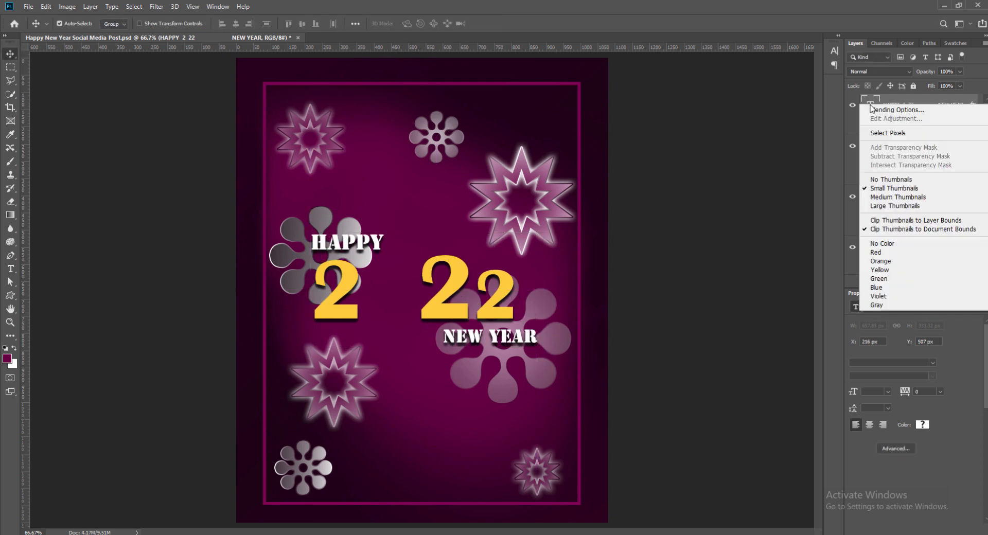
click(877, 110)
click(611, 359)
click(785, 336)
Try several texture patterns on the greeting text, including the black-edged square and the diagonal stripe.
click(761, 382)
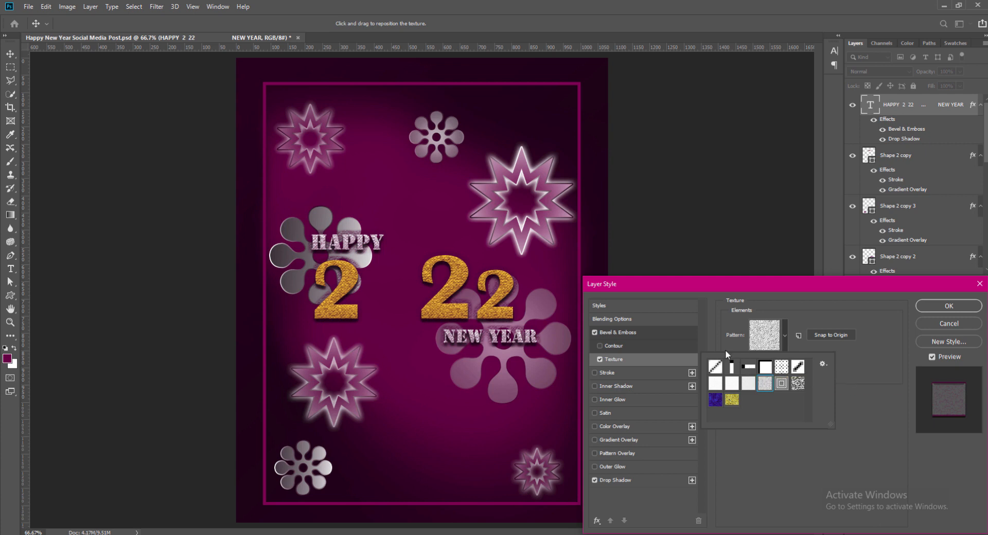
click(766, 367)
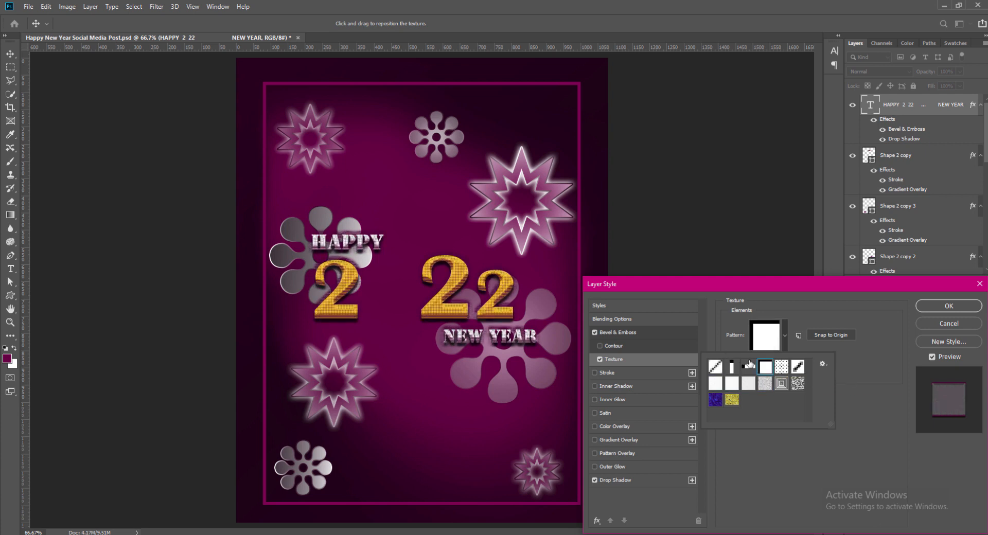
click(748, 383)
click(733, 383)
click(716, 368)
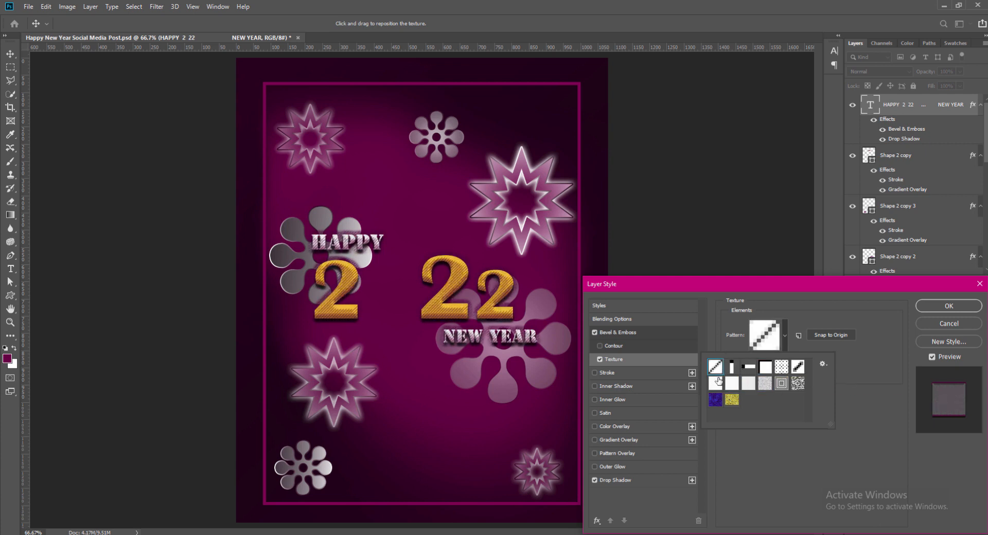
Choose the second pattern in the second row as the greeting text's texture and apply the layer style.
click(716, 381)
click(736, 381)
click(949, 306)
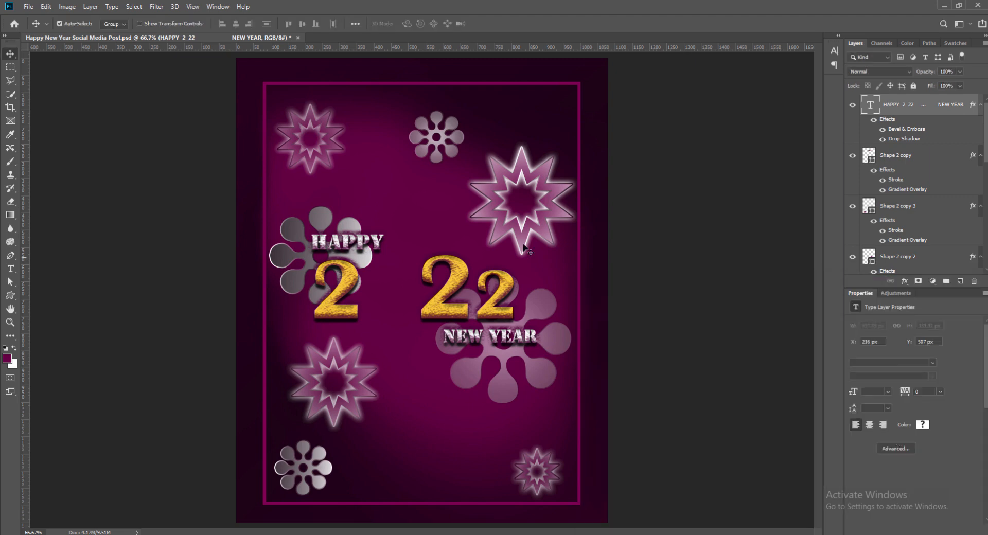
Try a white Hard Light Outer Glow of 18 px on the greeting text and turn the glow off.
right_click(868, 107)
click(869, 115)
click(641, 466)
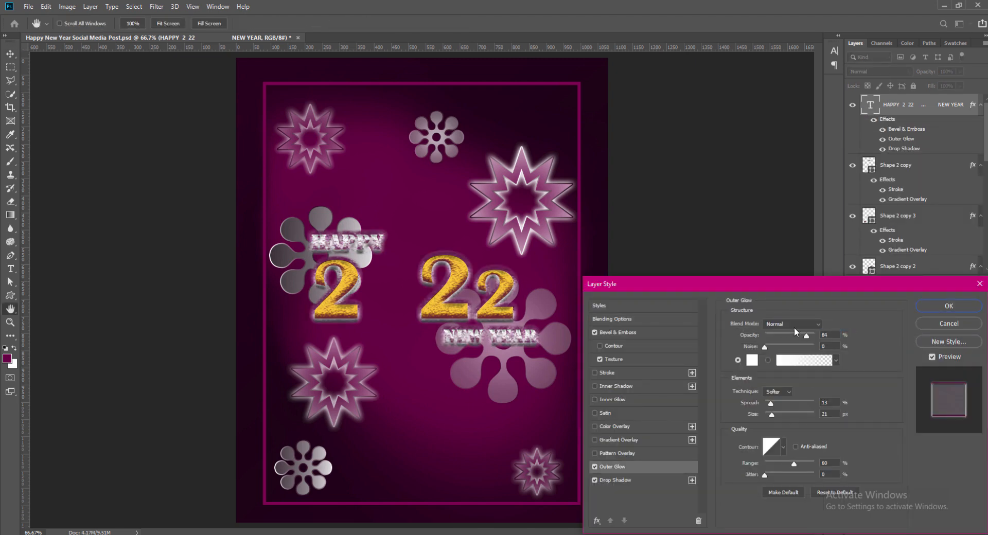
drag(773, 414, 771, 415)
click(793, 323)
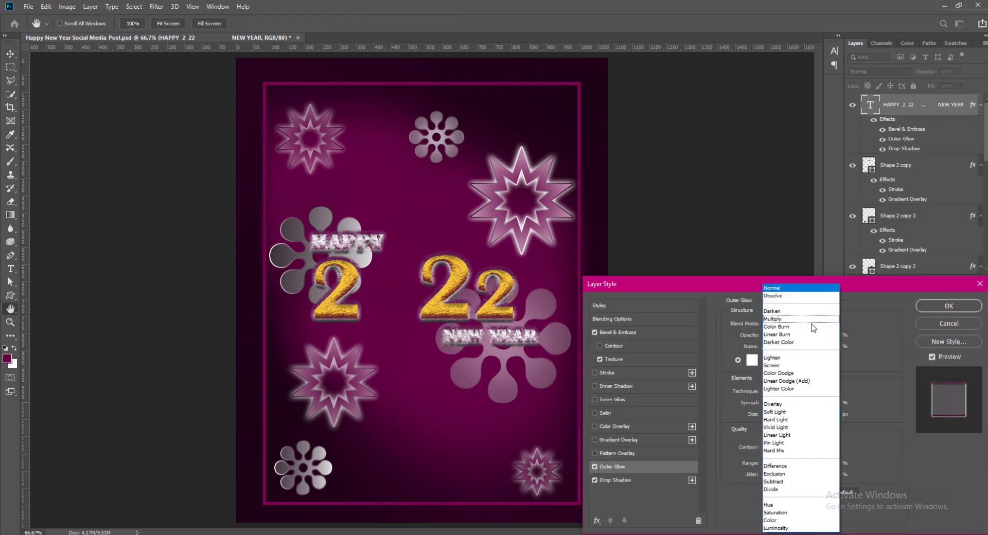
click(792, 424)
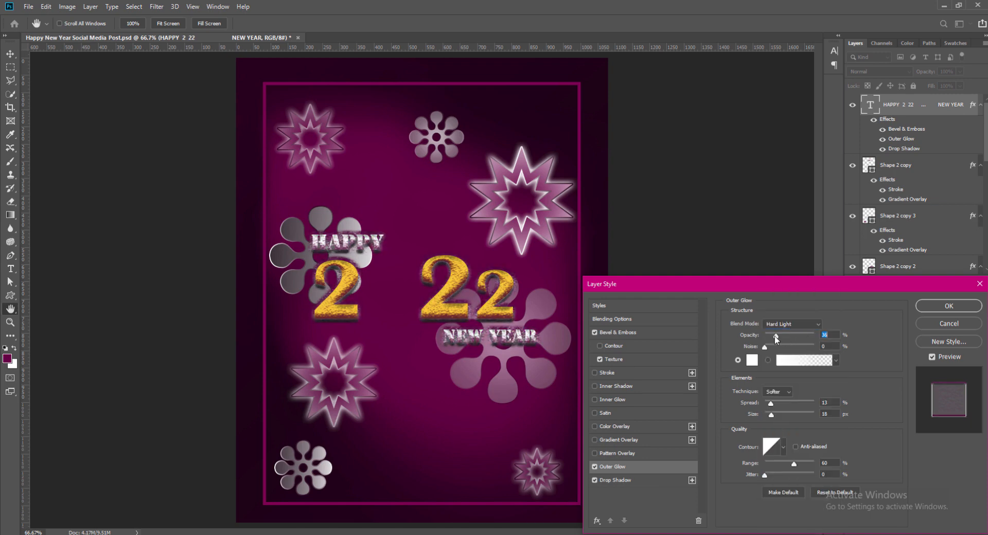
click(595, 466)
key(Return)
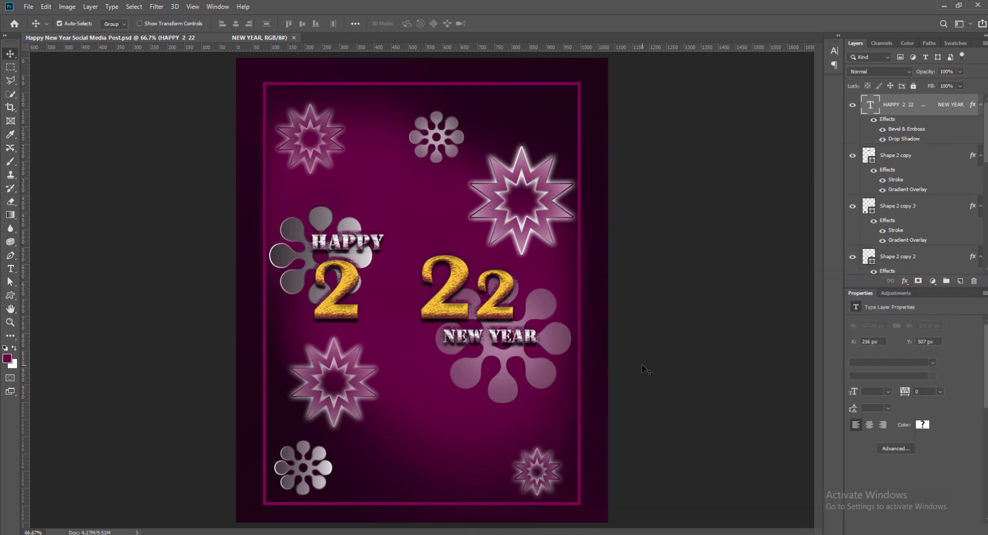
Scale the greeting text to about 124% and position it across the middle of the magenta frame.
key(ctrl+t)
drag(566, 379, 567, 379)
drag(311, 232, 291, 223)
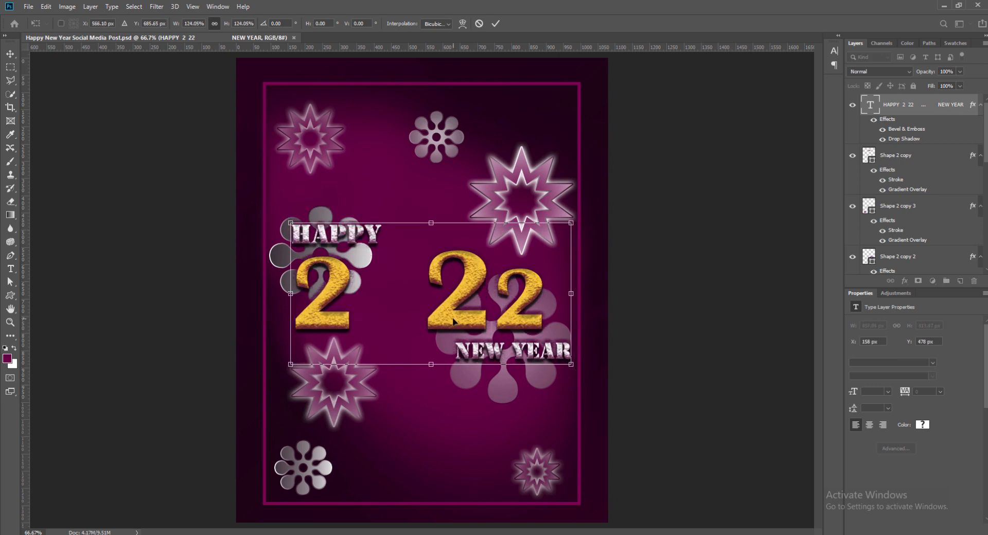
drag(453, 319, 444, 315)
key(Return)
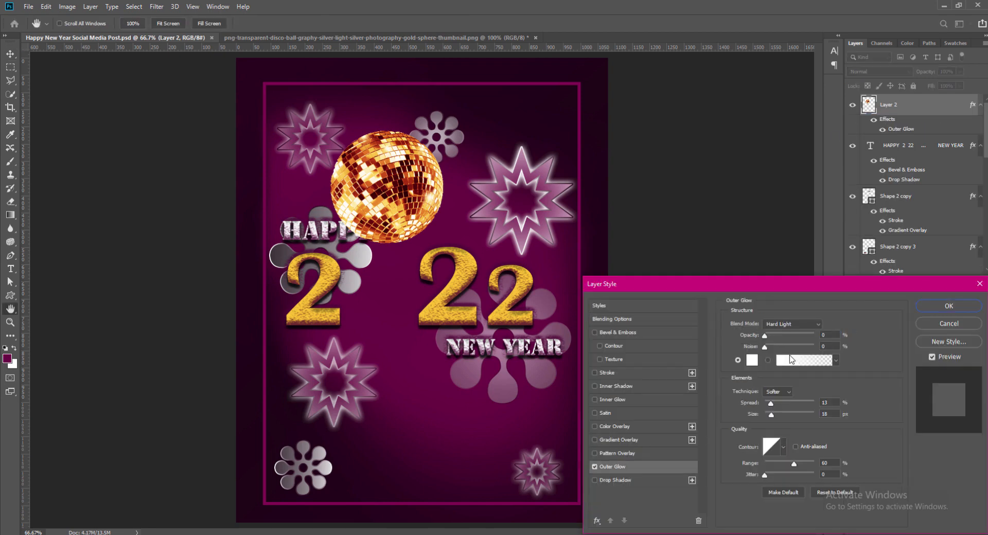
Give the disco ball a white Outer Glow in Normal mode with 15% spread, about 50 px size and increased opacity.
click(793, 324)
click(782, 289)
drag(771, 404, 776, 403)
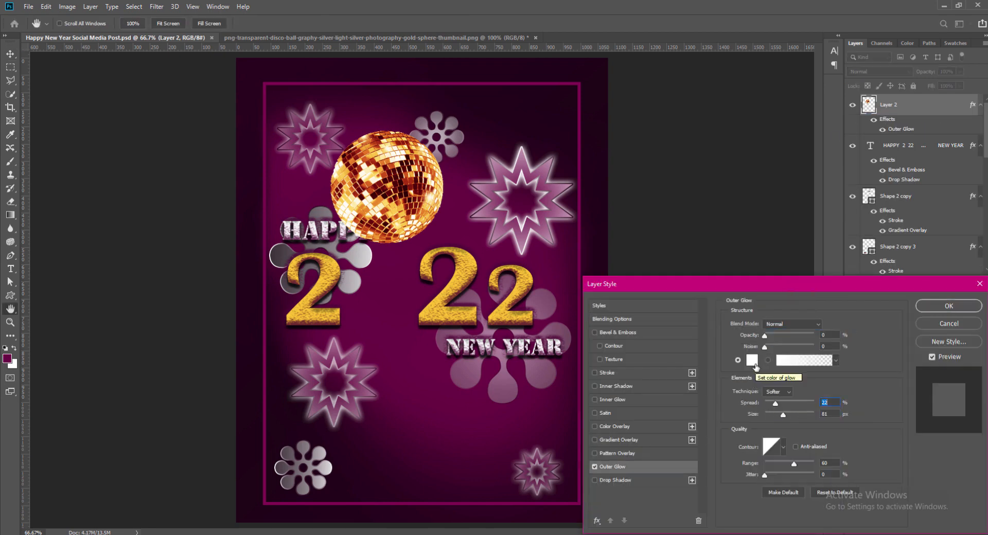
drag(764, 336, 781, 342)
mouse_move(783, 415)
mouse_down()
mouse_move(770, 403)
mouse_move(776, 418)
mouse_up()
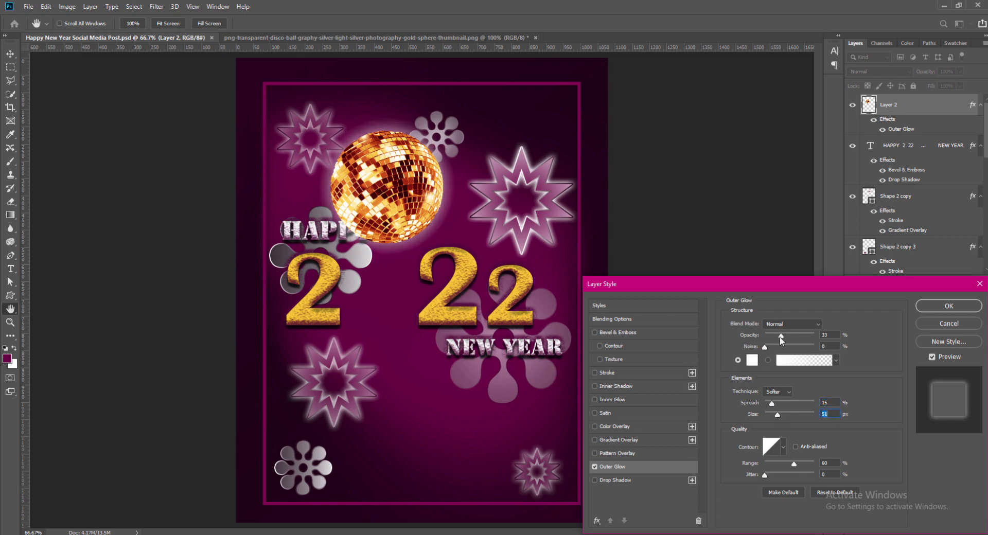
drag(780, 336, 790, 339)
click(949, 307)
Scale the disco ball to 0.97 in, place it as the zero between the first 2 and 22, and save the document.
key(v)
drag(392, 177, 387, 272)
key(ctrl+t)
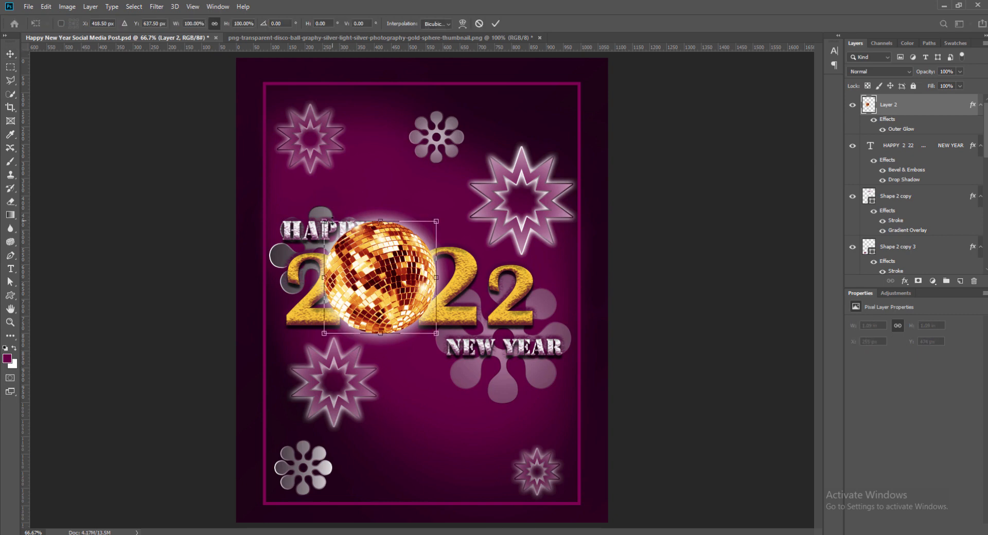
drag(324, 221, 329, 242)
drag(392, 301, 376, 279)
key(Return)
key(ctrl+s)
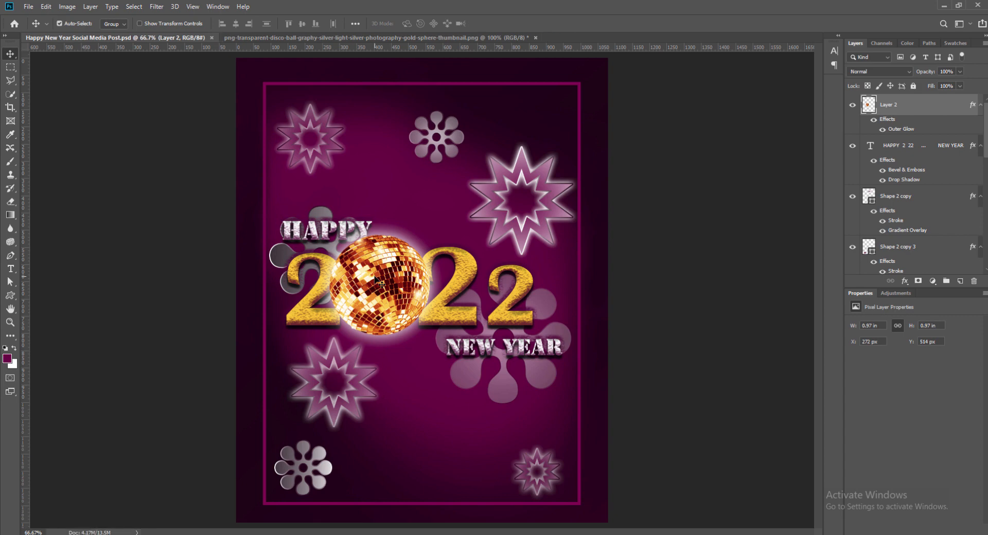
Remove three spaces before NEW YEAR to shift it left, commit the text, and save the document.
double_click(461, 272)
click(439, 348)
key(BackSpace)
key(BackSpace)
key(BackSpace)
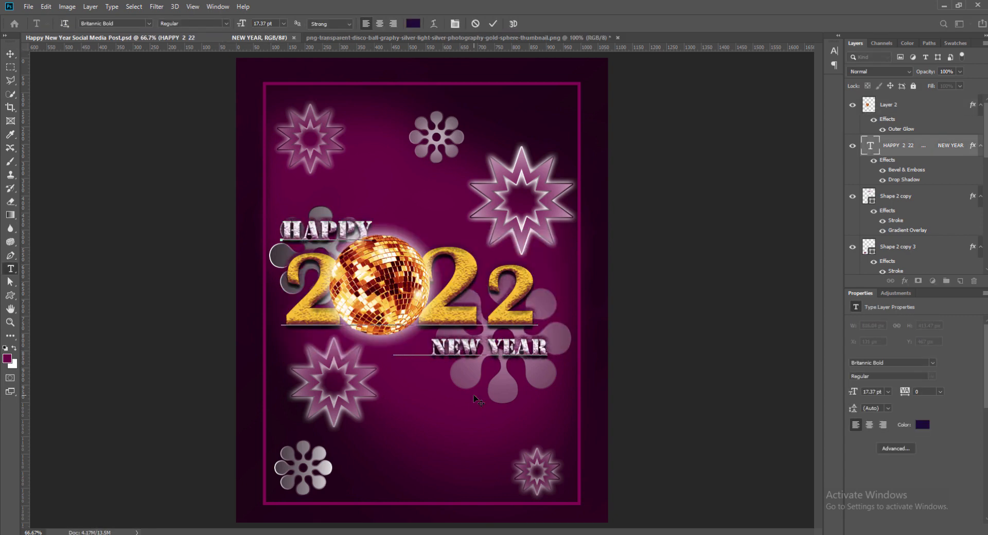
click(501, 128)
key(ctrl+s)
Move the disco ball and greeting text together slightly to the right.
ctrl+click(896, 105)
key(ctrl+t)
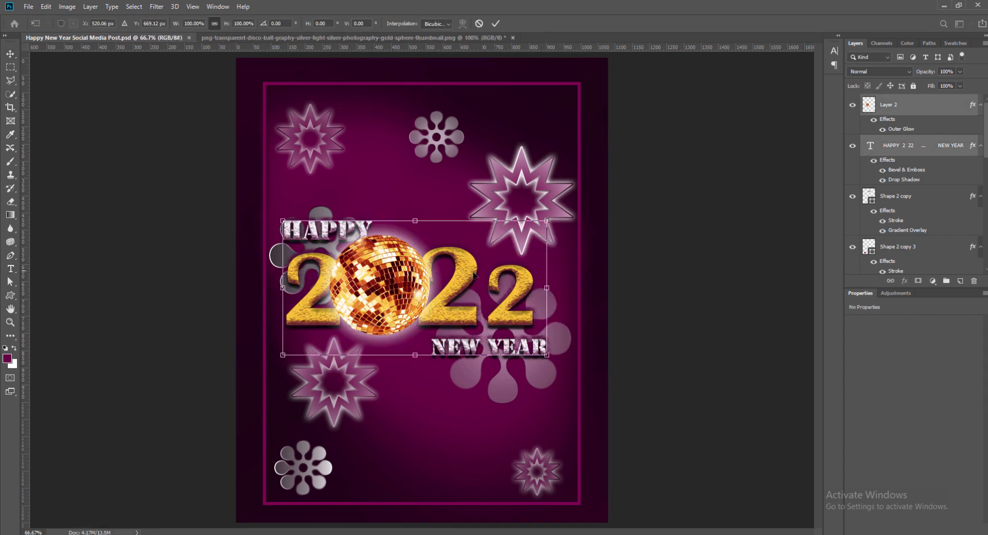
drag(474, 275, 480, 278)
key(Return)
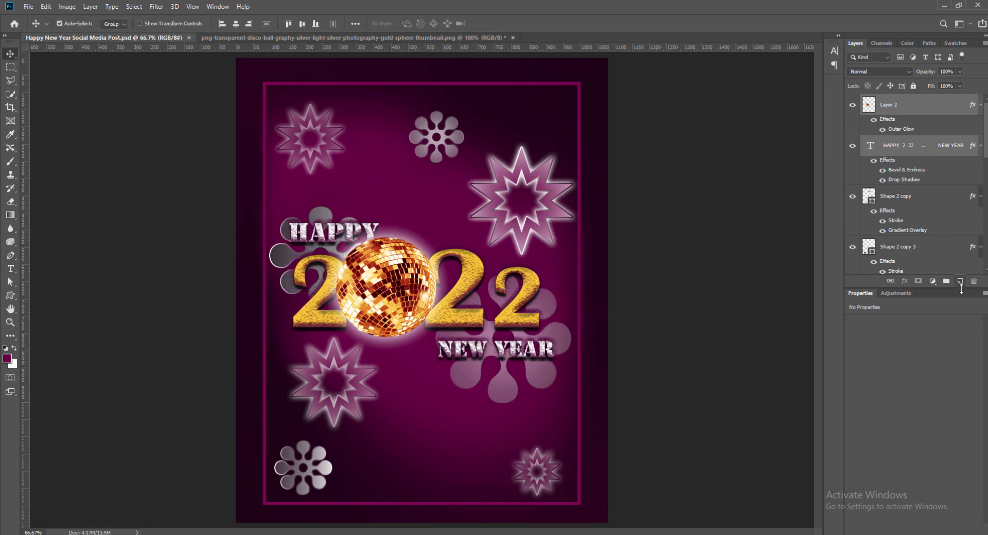
Add a new text layer near the frame's upper edge reading "Wishing All My Friends".
click(960, 281)
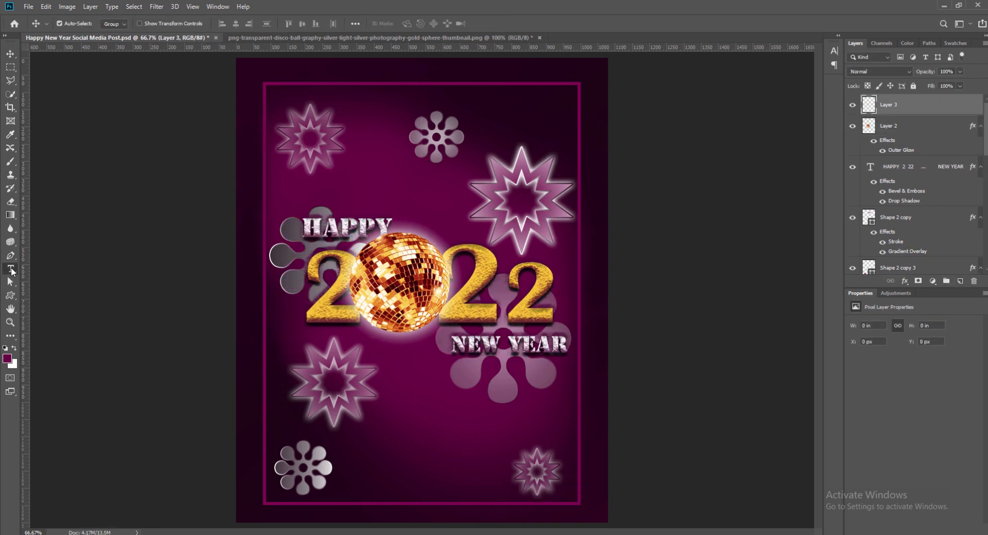
click(11, 268)
click(302, 106)
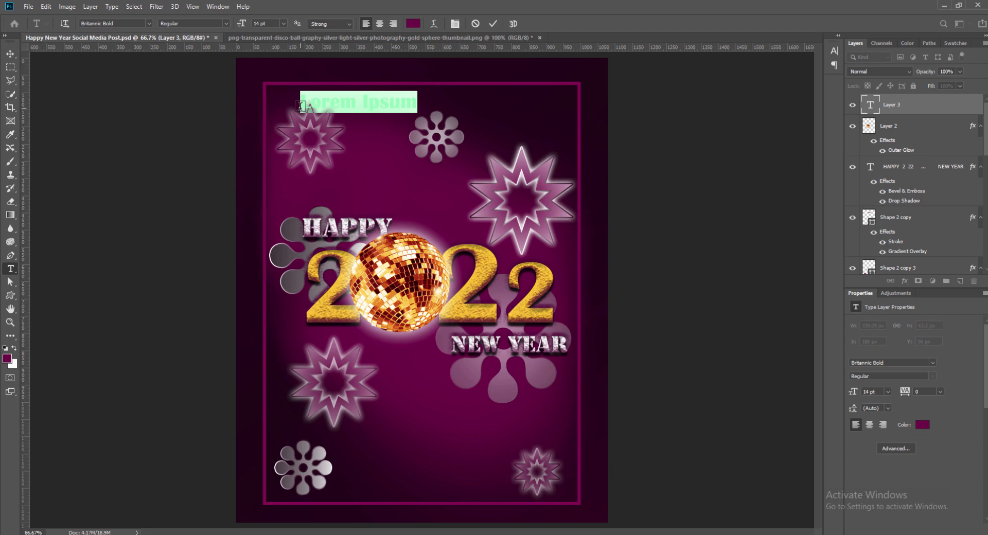
text(Wishing Al)
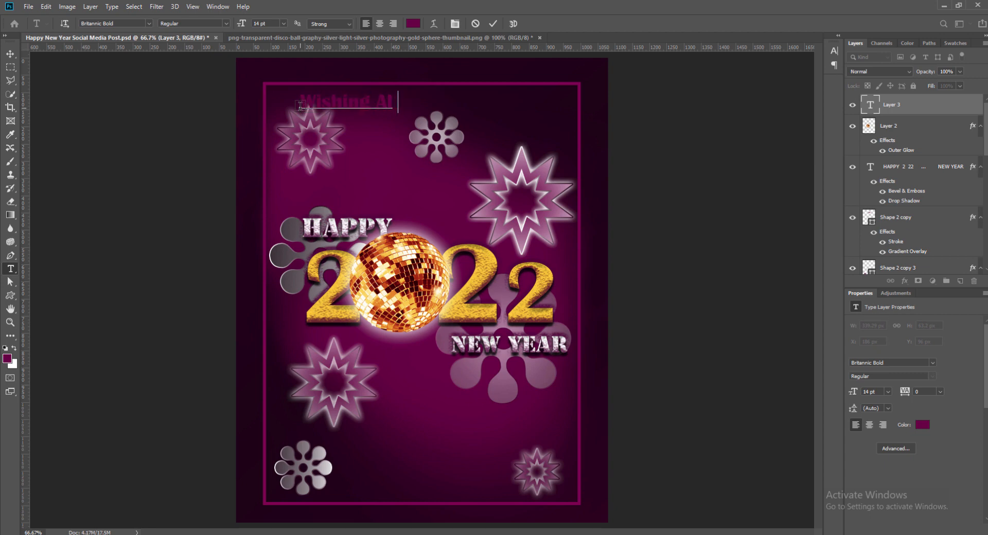
text(l My Friends)
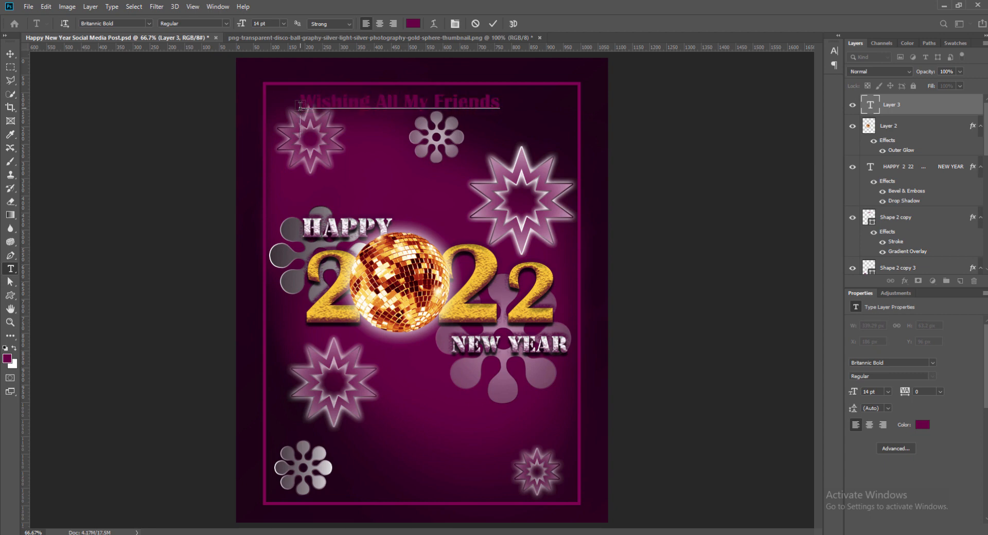
Add a second line reading "PAST, PRESENT & FUURE" below the wishing line.
text(Pa)
text(PAST)
text(, PRESENT & FUURE)
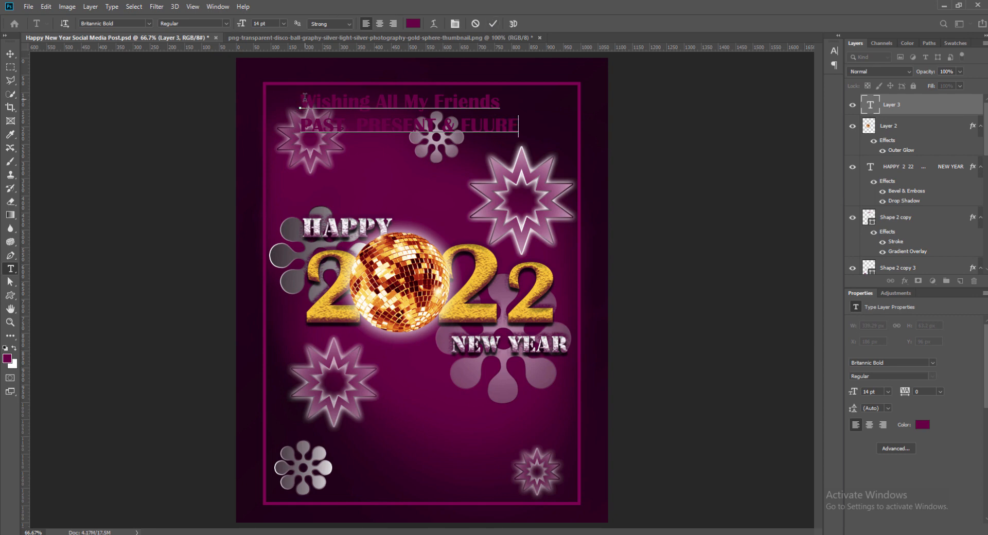
Set the "Wishing All My Friends" line in Brush Script Std and colour it pale yellow.
drag(300, 106, 521, 111)
click(148, 23)
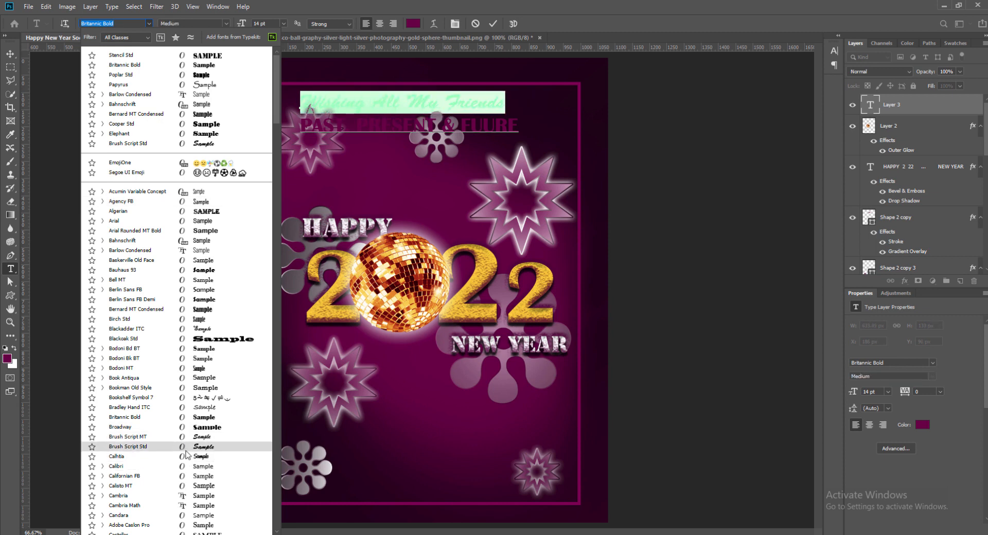
click(178, 143)
click(414, 23)
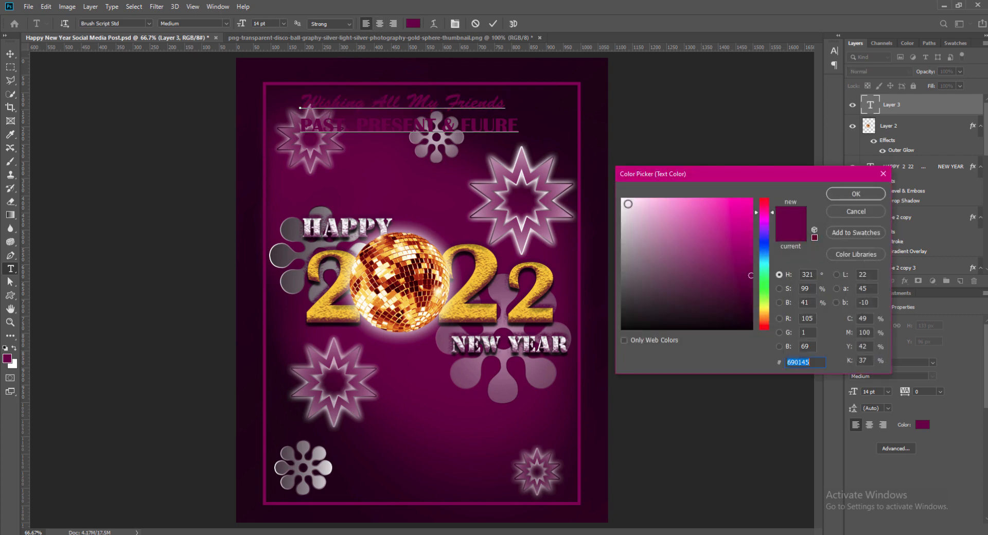
drag(627, 203, 612, 195)
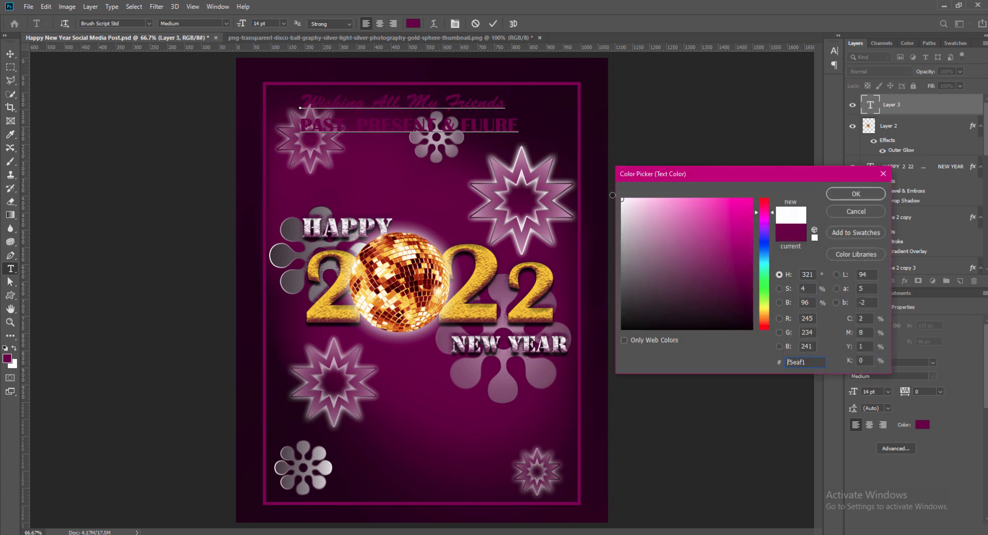
click(473, 280)
click(869, 194)
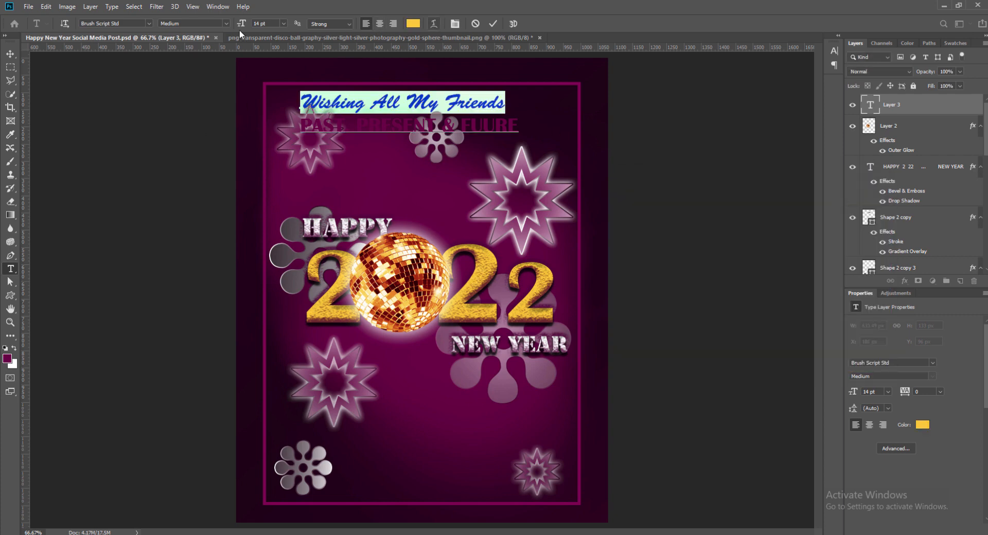
click(412, 24)
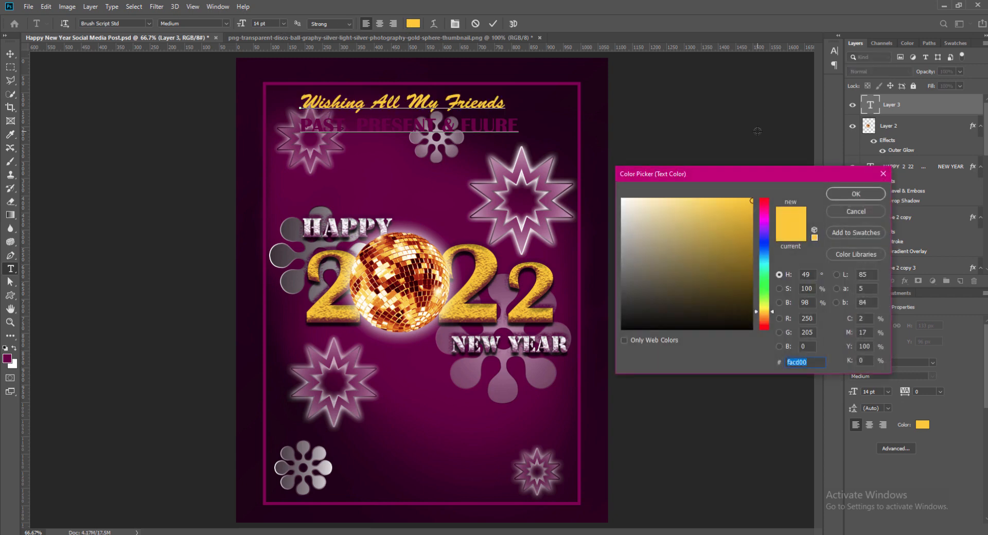
drag(736, 201, 680, 198)
click(855, 194)
Enlarge the "Wishing All My Friends" line to 18 pt.
click(283, 23)
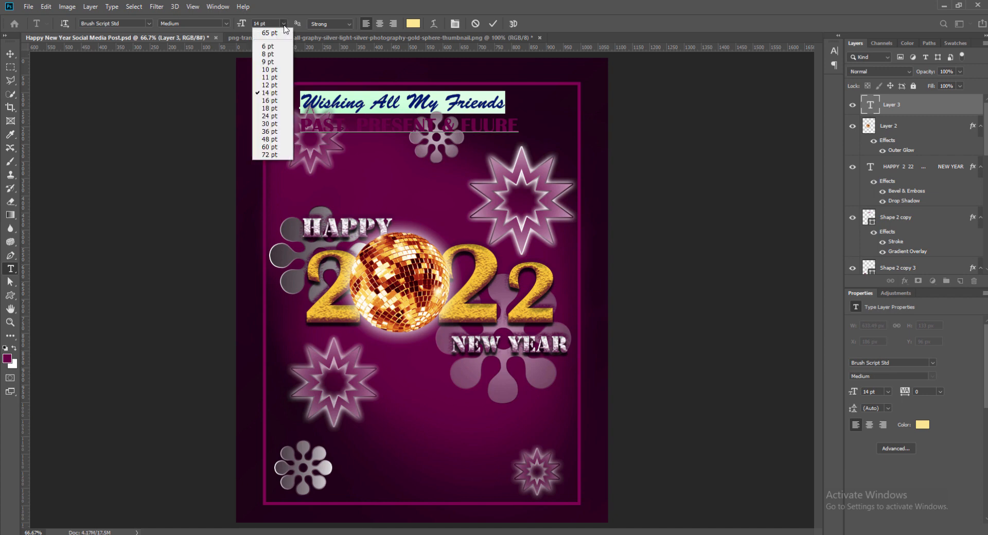
click(274, 102)
click(283, 24)
click(277, 118)
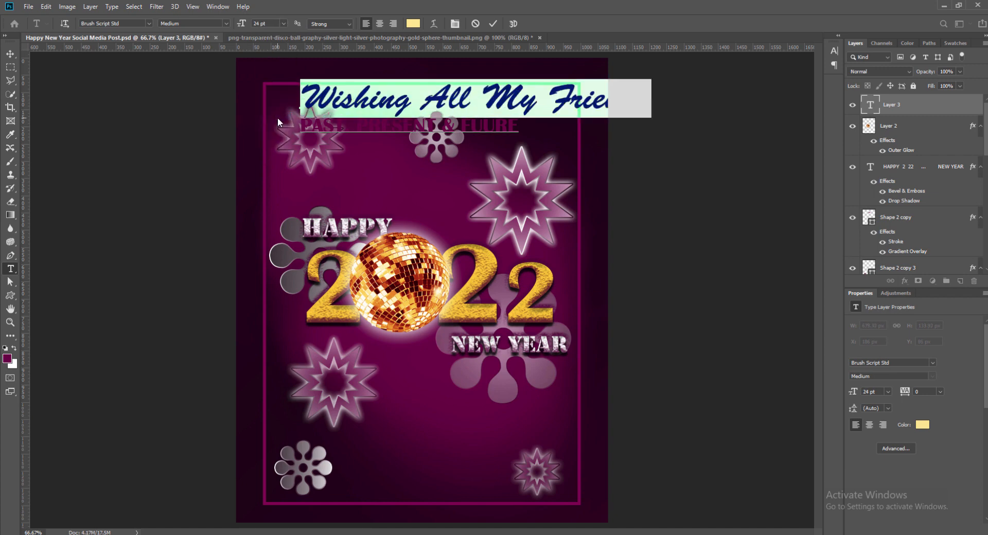
click(283, 24)
click(267, 106)
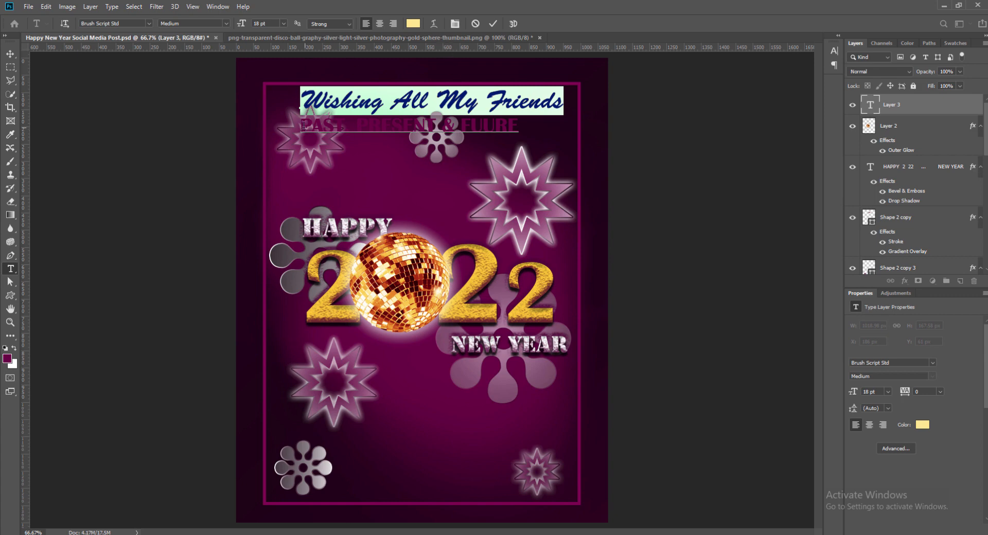
Set the "PAST, PRESENT & FUURE" line in Barlow Condensed and colour it pale pink.
drag(301, 125, 518, 126)
click(147, 23)
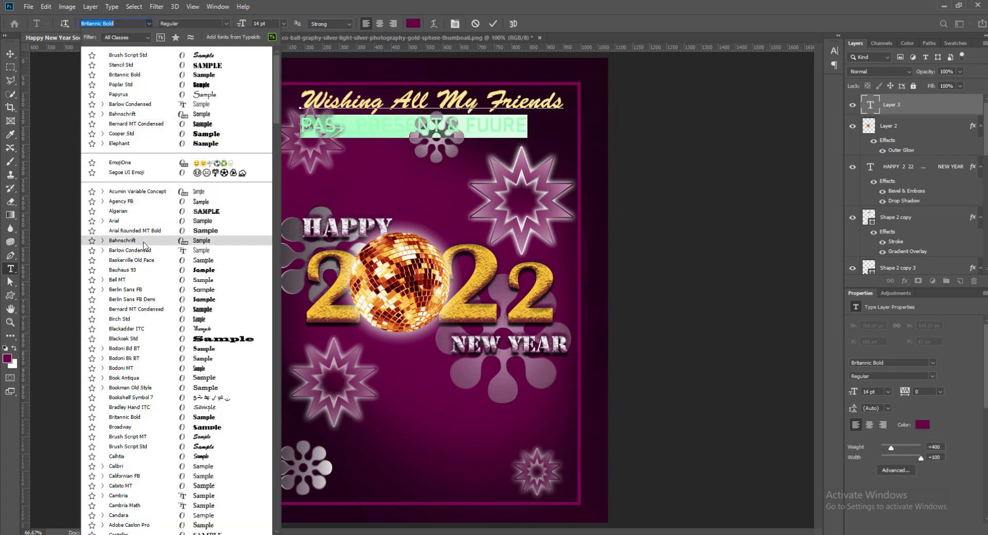
click(139, 104)
click(413, 24)
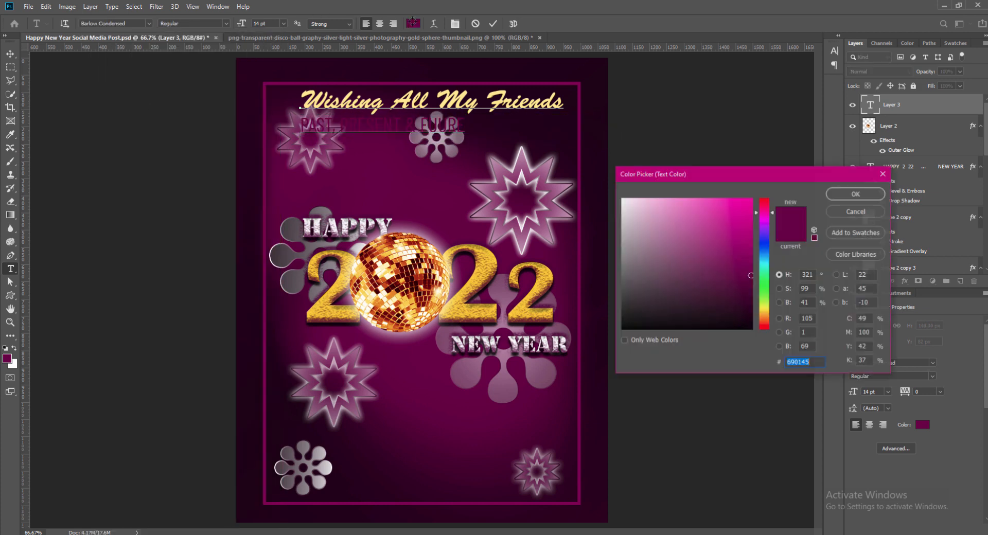
drag(655, 211, 639, 200)
click(854, 194)
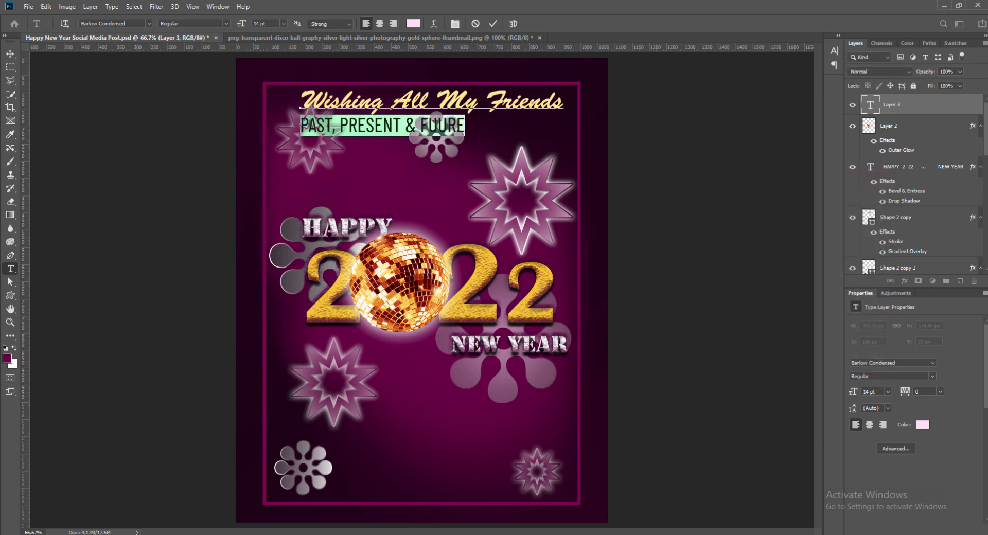
Give the "PAST, PRESENT & FUURE" line the SemiBold style and a size of 14 pt.
click(283, 23)
click(266, 86)
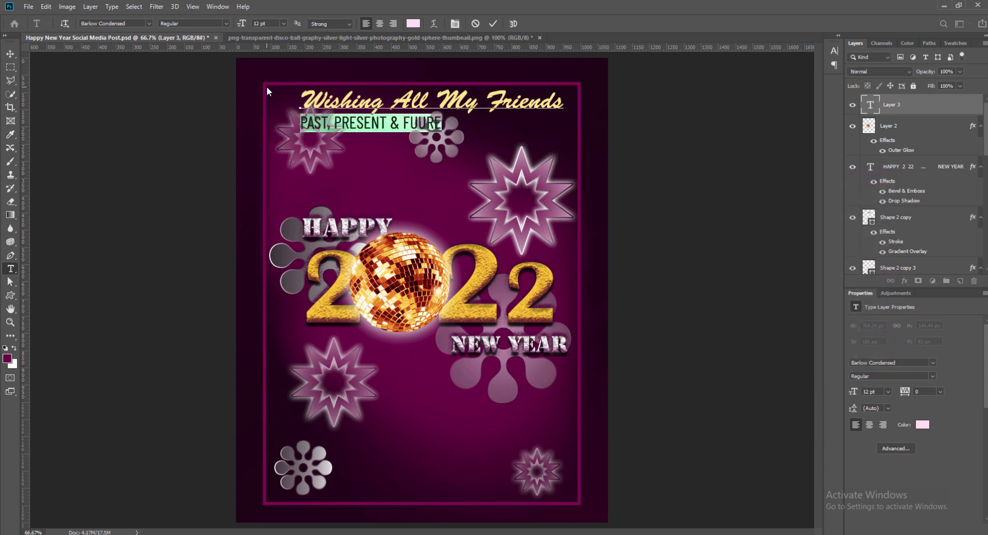
click(225, 23)
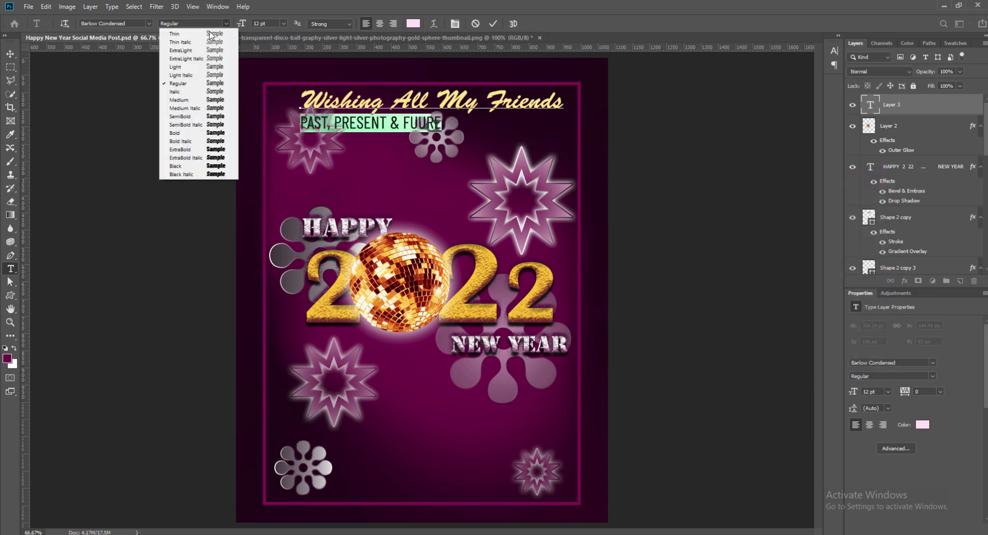
click(193, 100)
click(211, 24)
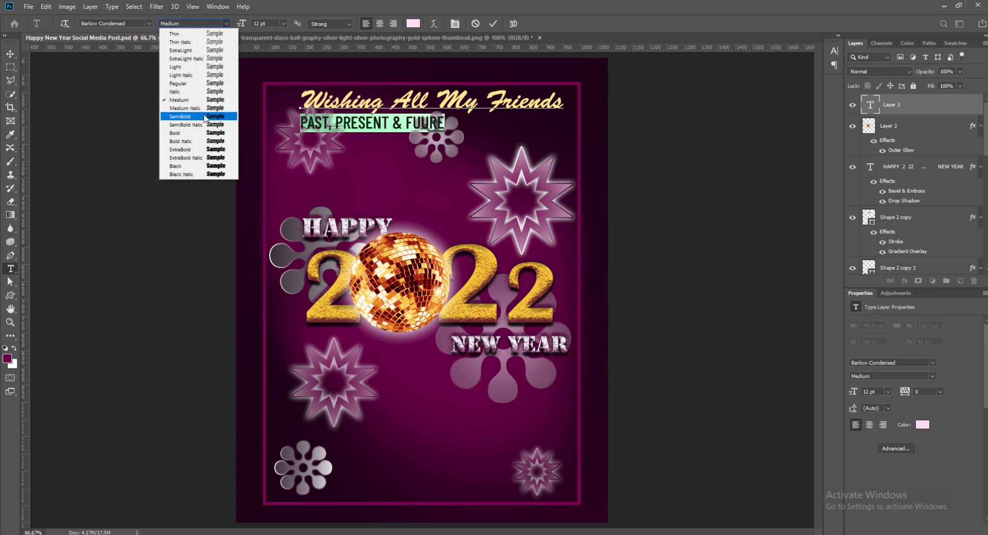
click(196, 116)
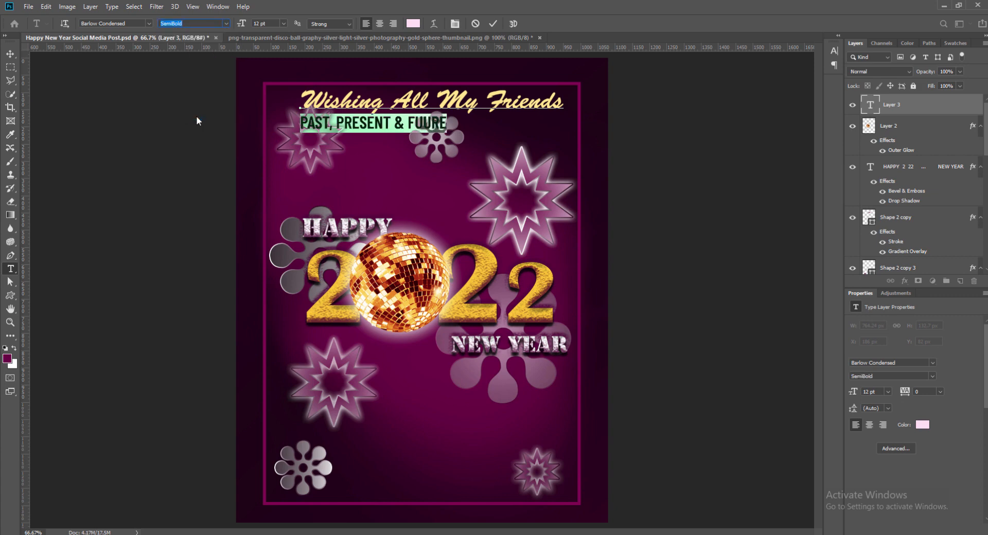
click(283, 24)
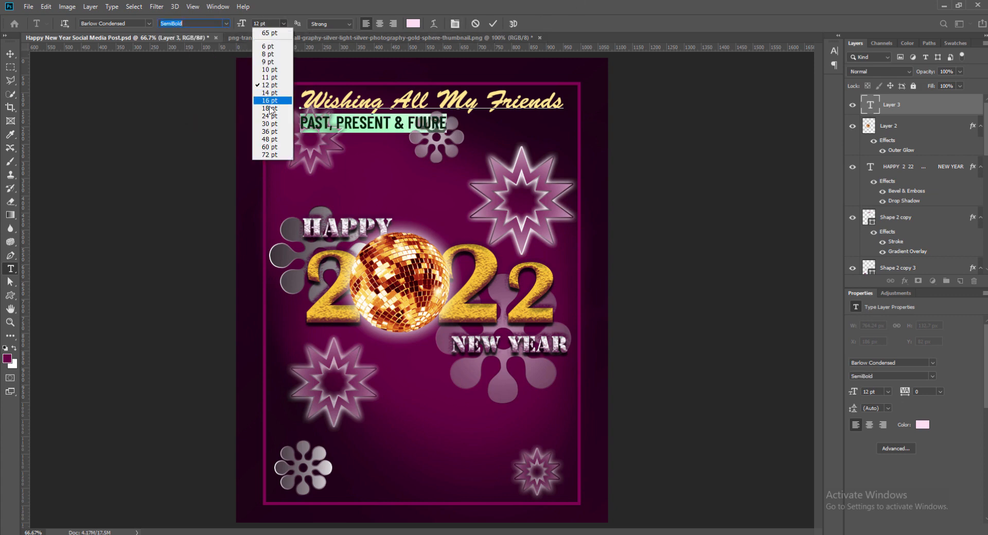
click(271, 94)
Set the "Wishing All My Friends" line's size to 20 pt and commit the text.
drag(300, 99, 566, 95)
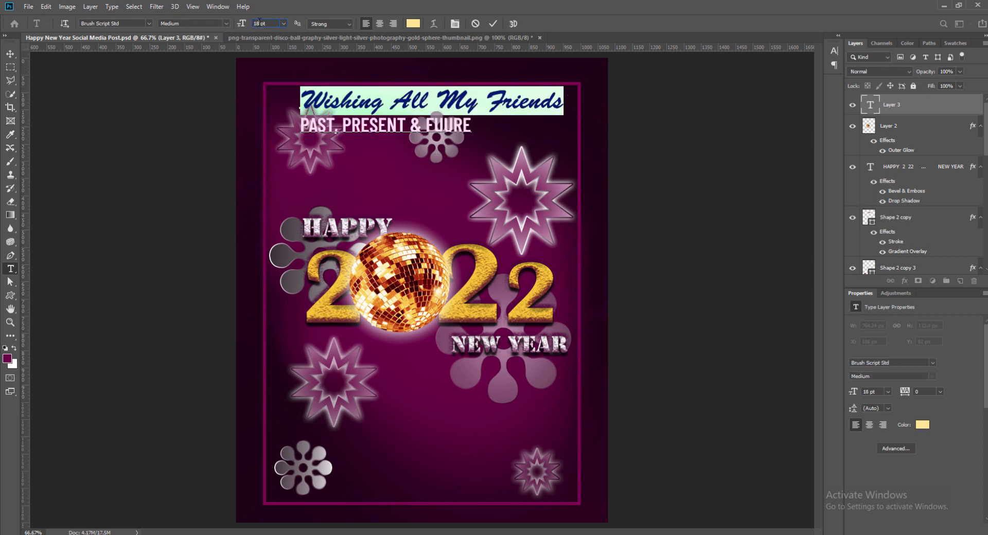
click(494, 25)
Centre-align both lines of the wishing text and move the block inside the upper part of the frame.
drag(307, 97, 476, 128)
click(380, 24)
click(494, 23)
key(v)
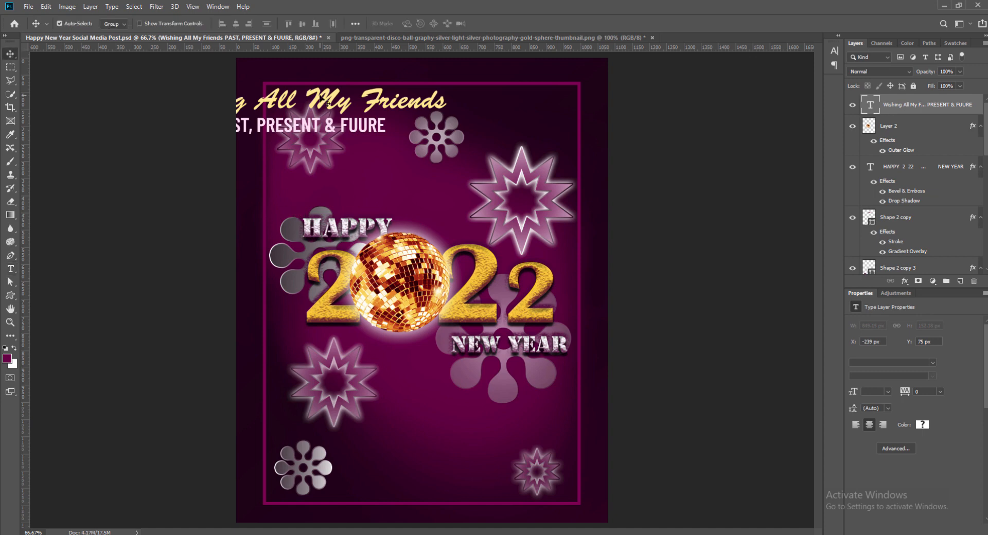
drag(326, 160, 447, 165)
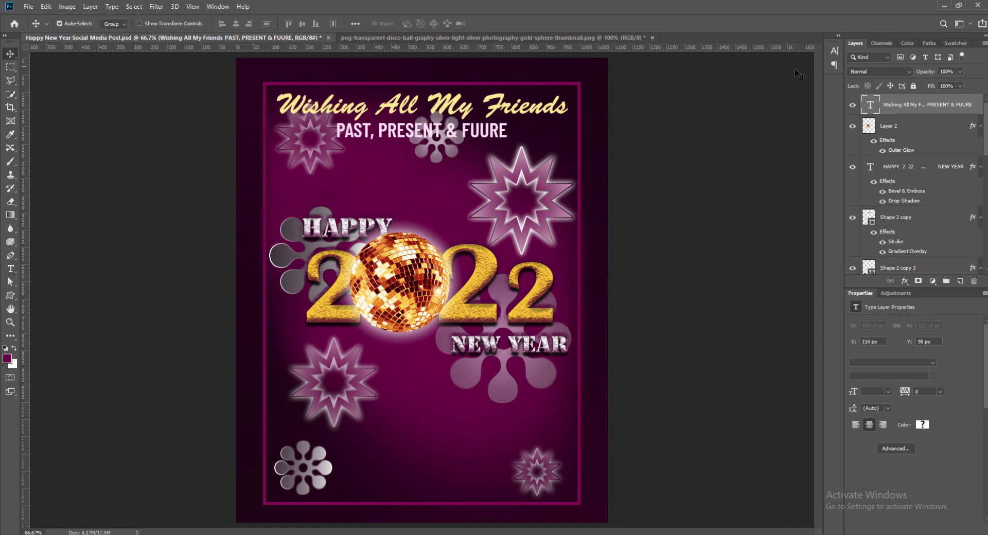
Insert the missing T so the second line reads "PAST, PRESENT & FUTURE".
double_click(438, 135)
click(479, 131)
text(T)
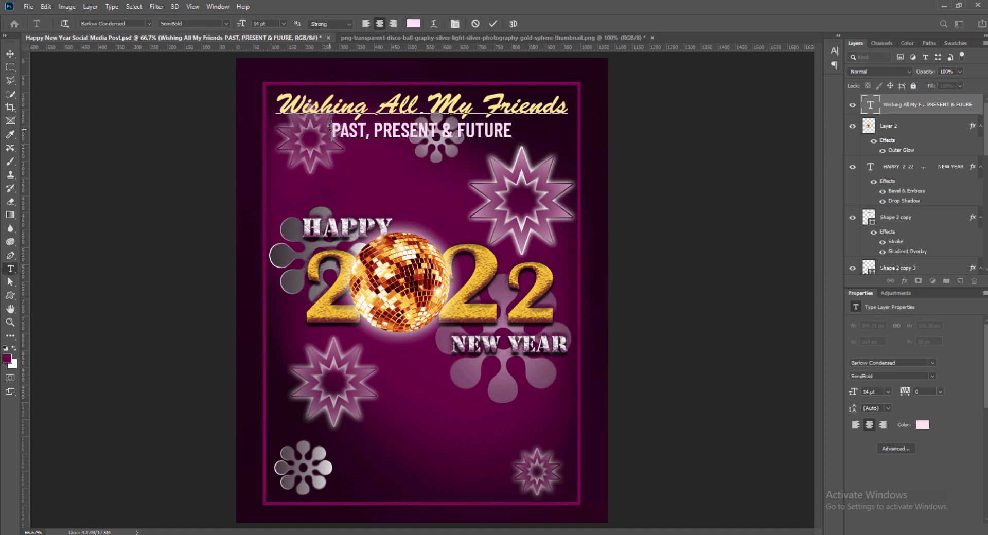
Change the "PAST, PRESENT & FUTURE" line's font style to Medium and commit the text.
drag(329, 128, 515, 130)
click(414, 24)
click(856, 212)
click(226, 23)
click(182, 98)
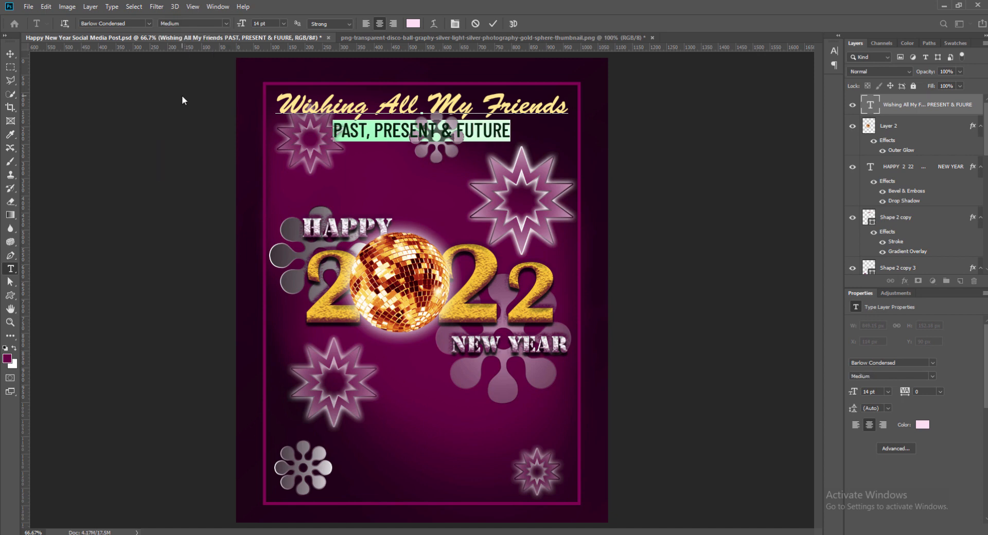
click(493, 24)
Add a drop shadow with a distance of 3 px to the wishing text layer.
right_click(869, 104)
click(886, 109)
click(615, 479)
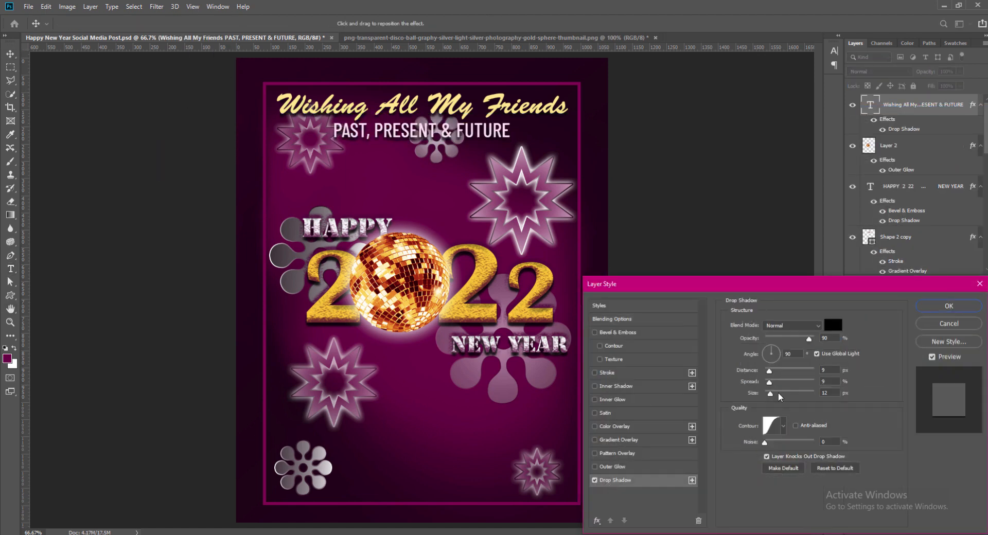
drag(833, 370, 796, 376)
text(3)
click(963, 305)
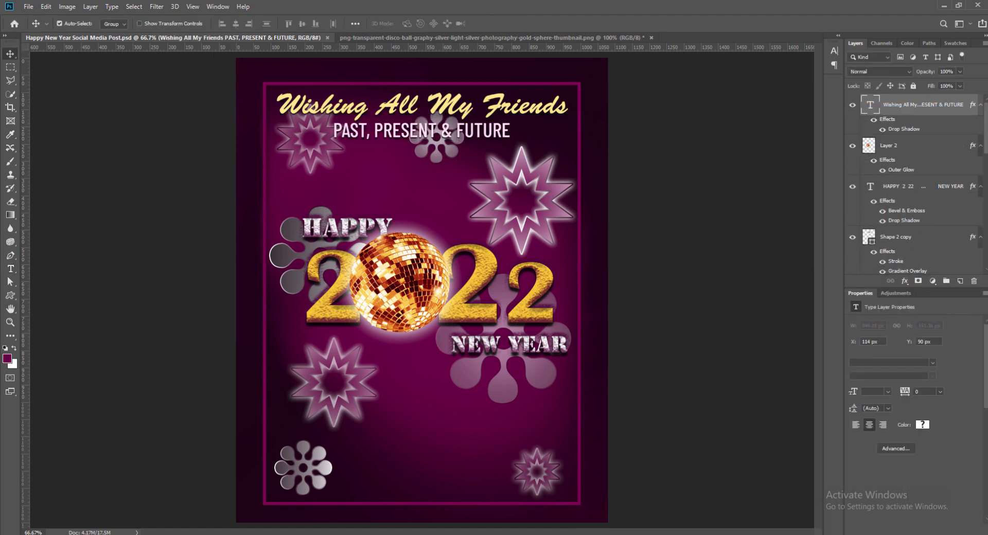
Move the wishing text block down, away from the frame's upper edge.
mouse_move(287, 106)
mouse_down()
mouse_move(287, 138)
mouse_move(287, 112)
mouse_up()
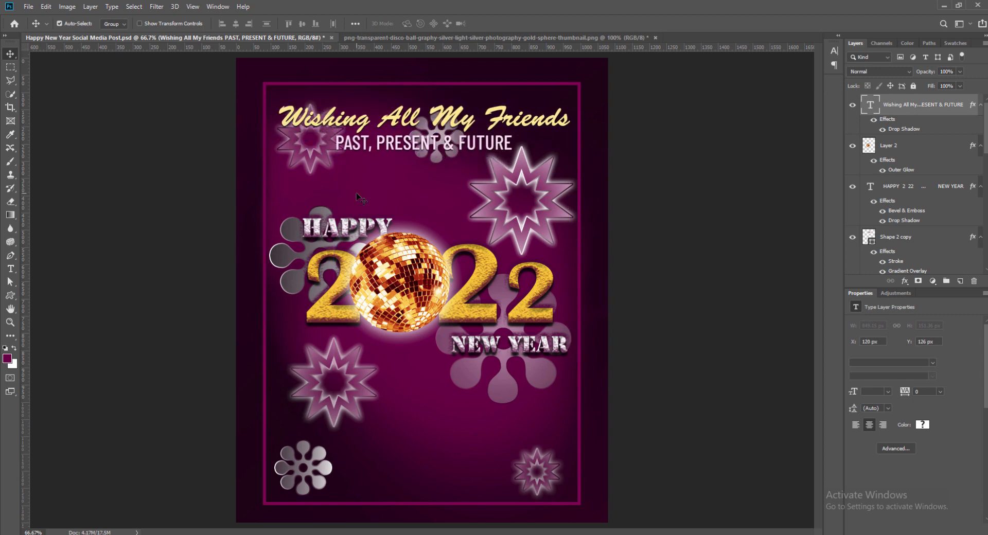
key(Down)
key(Down)
key(Down)
key(Down)
key(Down)
key(Down)
key(Down)
key(Down)
key(Down)
key(Down)
key(Down)
key(Down)
key(Down)
key(Down)
key(Down)
key(Down)
key(Down)
key(Down)
key(Down)
key(Down)
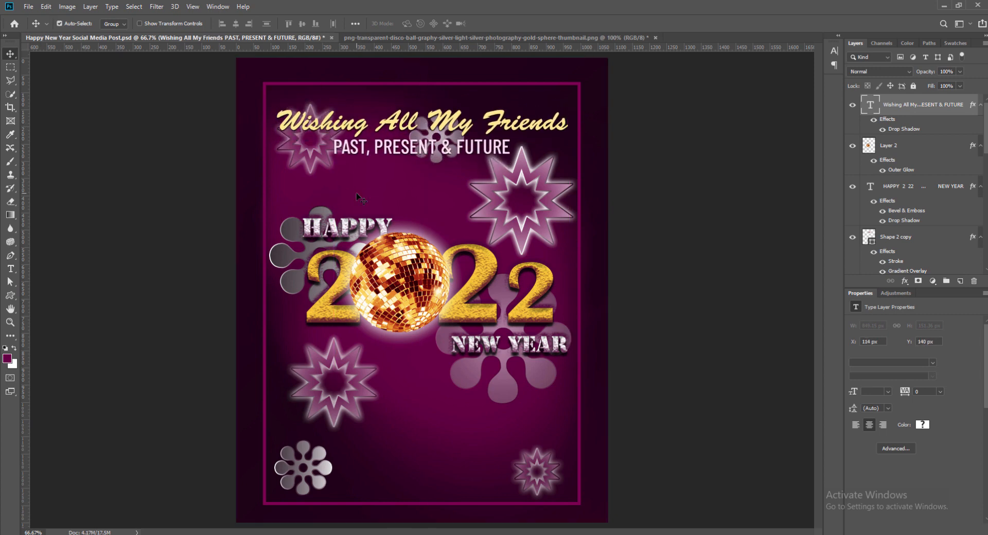
Move the small flower behind the wishing text upward, set its opacity to 60%, and save the document.
click(435, 157)
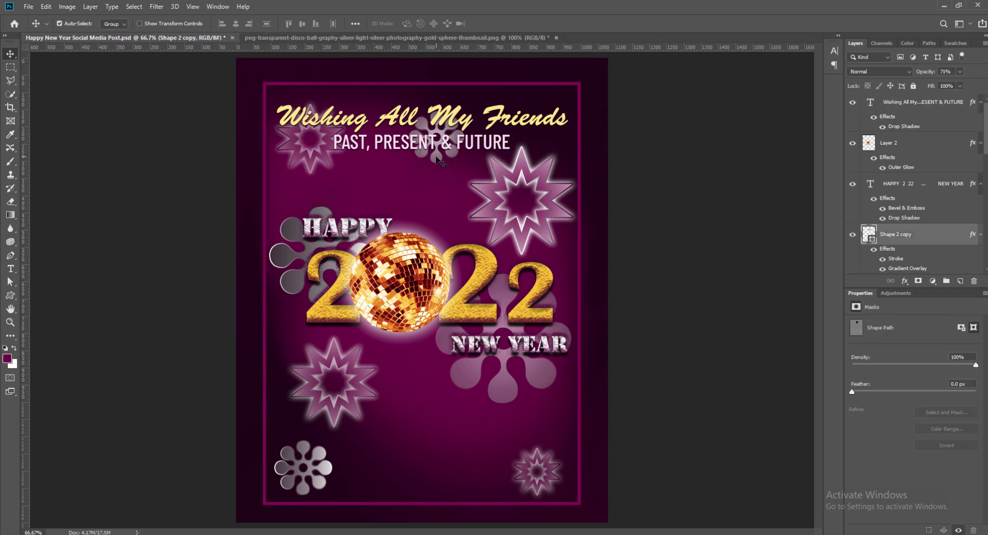
key(shift+Up)
key(shift+Up)
key(shift+Up)
key(shift+Up)
key(shift+Up)
key(shift+Up)
key(shift+Up)
key(6)
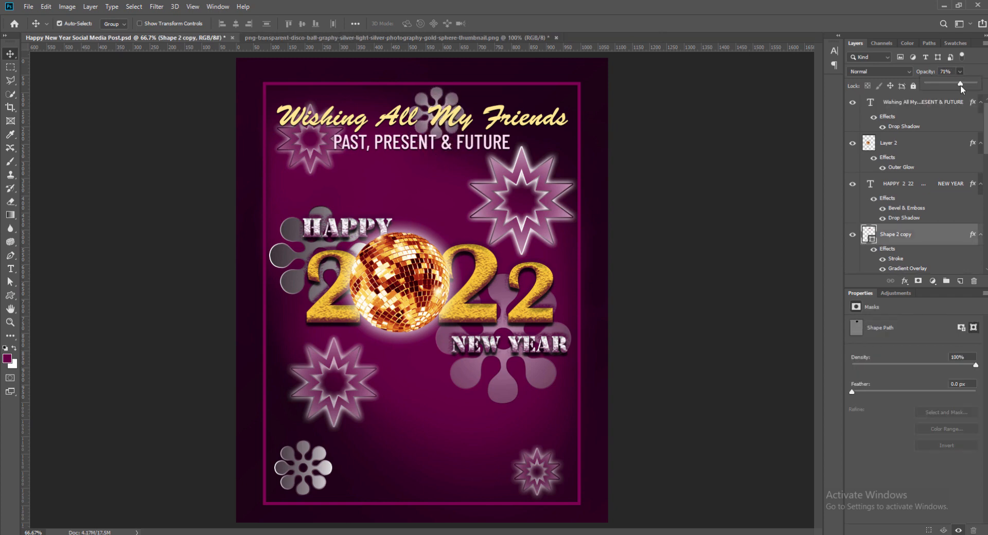
key(ctrl+s)
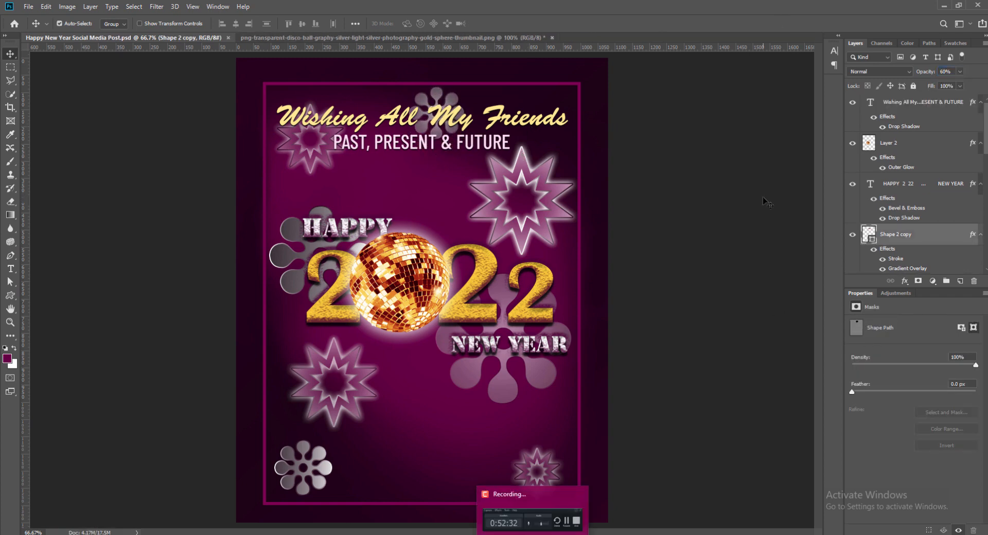
Duplicate the wishing text block near the frame's lower edge and select the copy's first line for replacement.
click(451, 125)
drag(451, 127, 453, 463)
double_click(452, 462)
drag(278, 456, 569, 458)
text(Many Blessi)
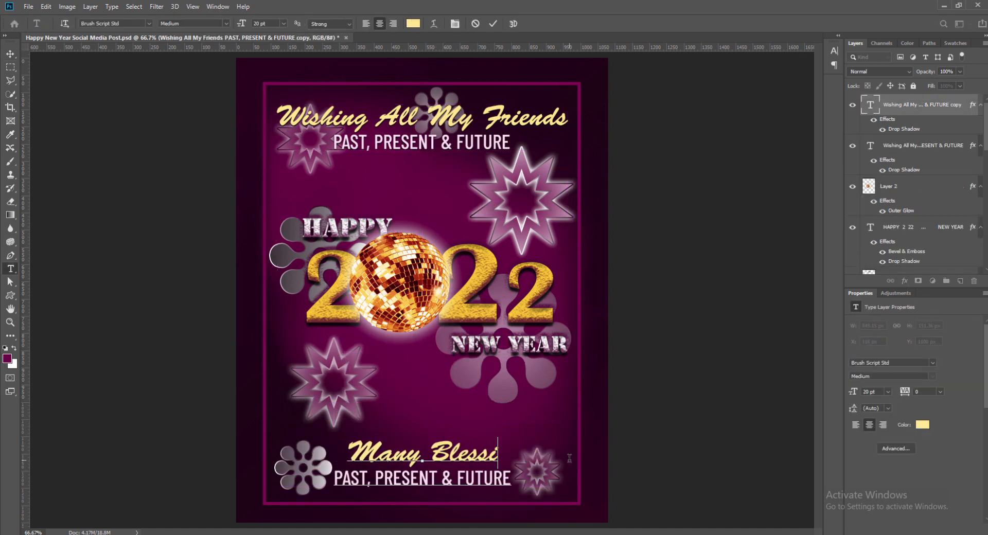
key(BackSpace)
key(BackSpace)
key(BackSpace)
key(BackSpace)
key(BackSpace)
key(BackSpace)
key(BackSpace)
key(BackSpace)
key(BackSpace)
key(BackSpace)
key(BackSpace)
Replace the copied text with three lines reading "Best Wishes For 2022", "From" and "PIYASTICK GFX WORLD".
text(Best)
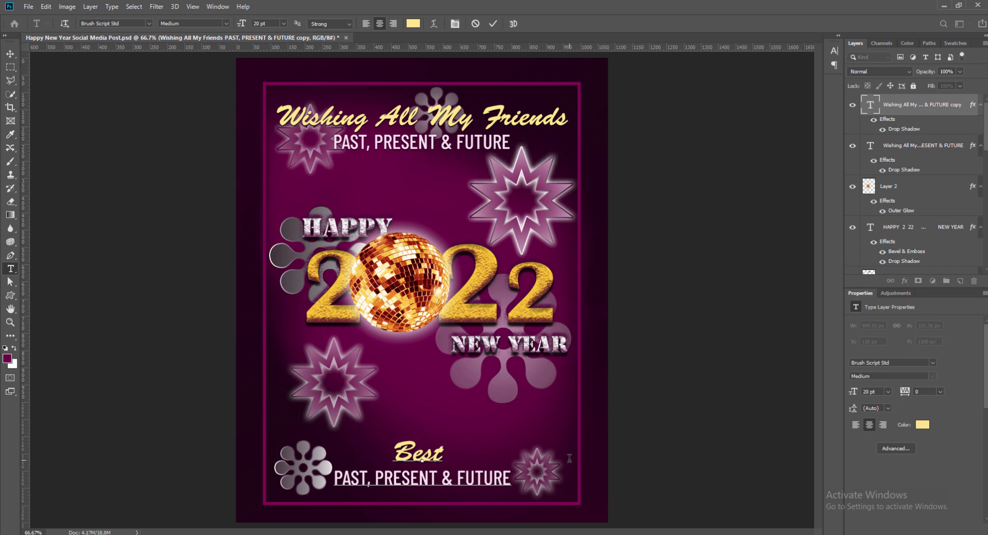
text( Wishes For 2022)
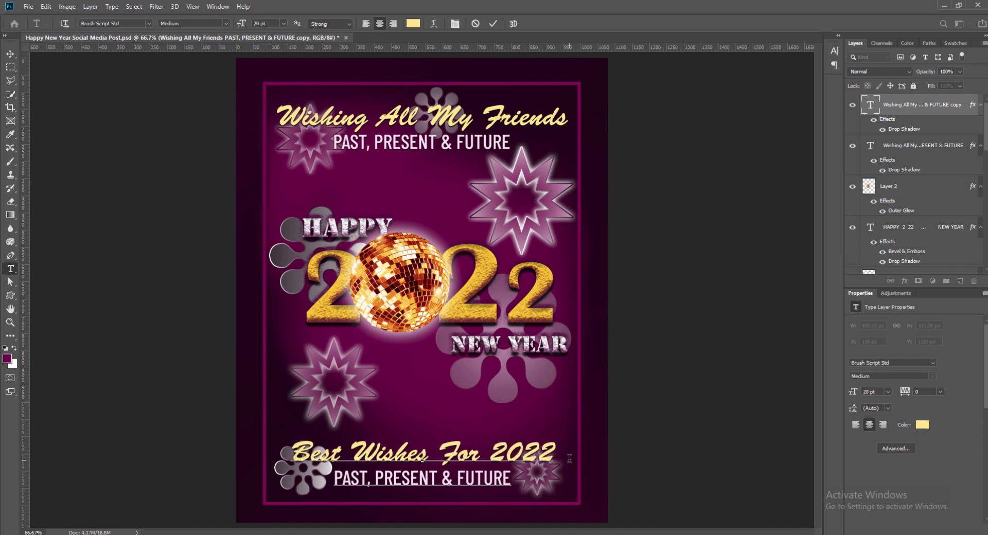
key(Right)
key(shift+End)
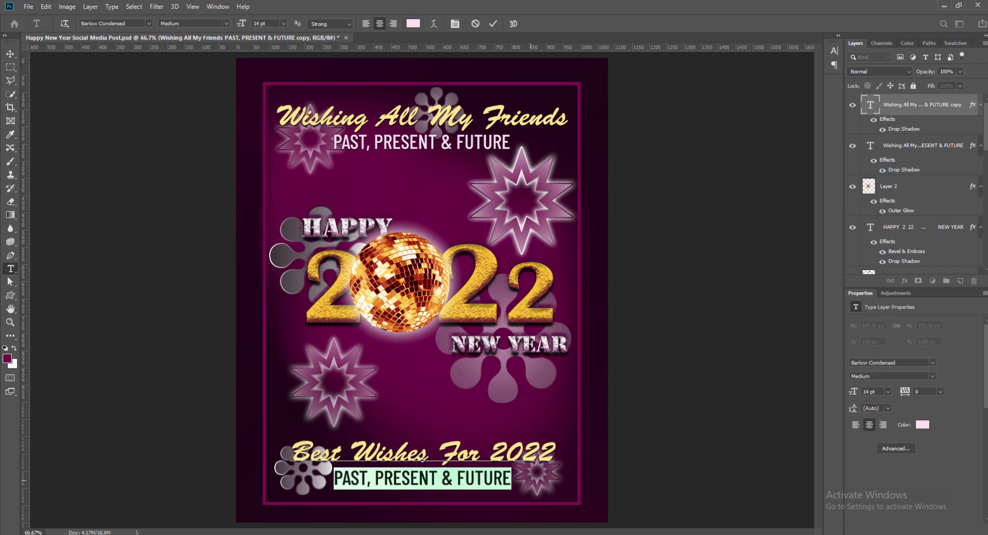
text(From)
key(Return)
text(PIYASTICK GFX WORLD)
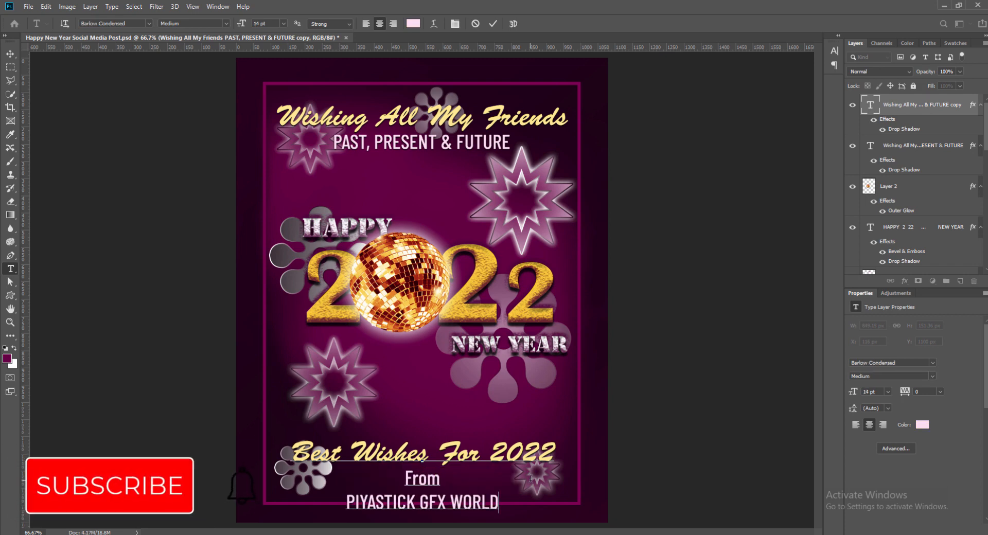
Set the word "From" to the Light style at 11 pt and commit the text.
double_click(423, 480)
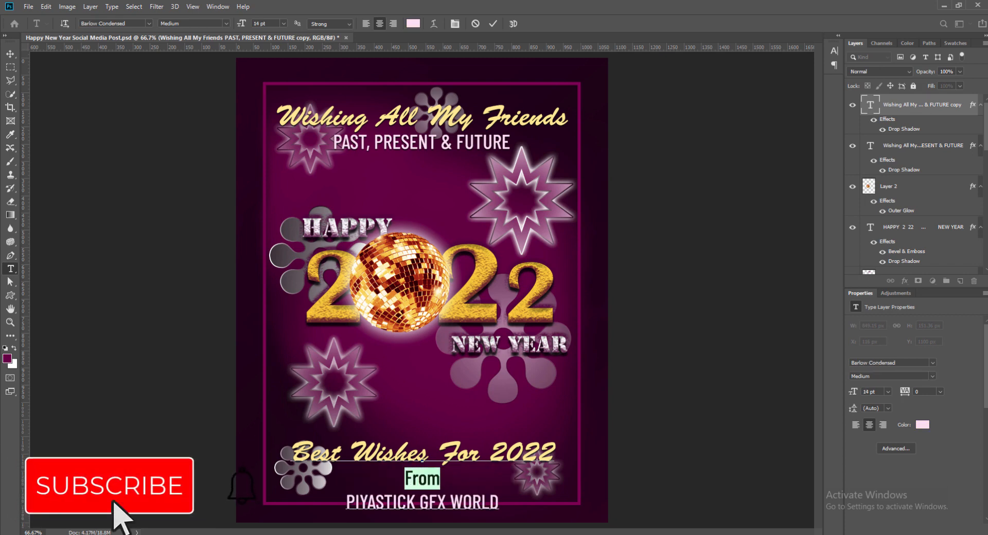
click(227, 23)
click(180, 66)
click(284, 24)
click(276, 78)
click(493, 24)
key(v)
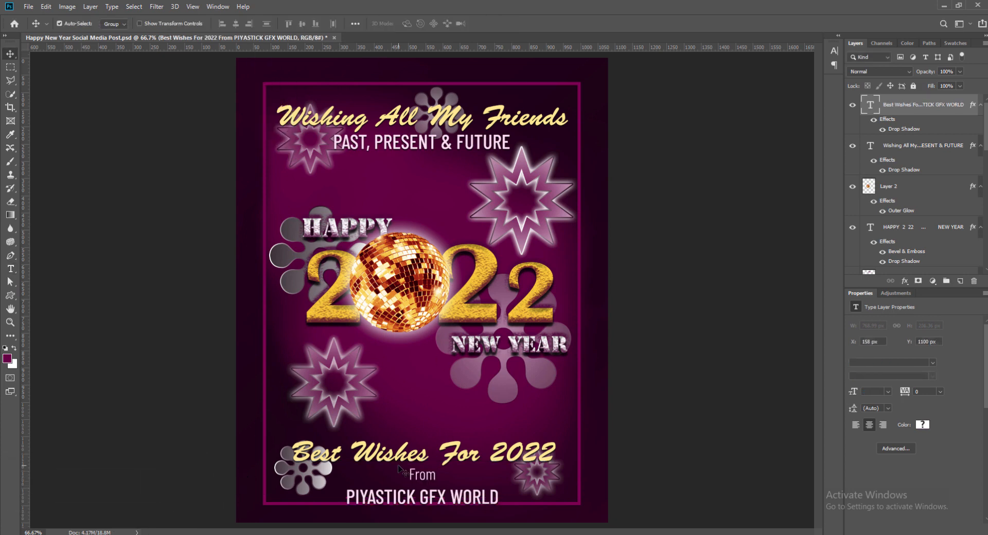
Nudge the lower text block upward and set its "Best Wishes For 2022" line to 16 pt.
key(shift+Up)
key(shift+Up)
key(shift+Up)
key(shift+Up)
key(t)
drag(294, 440, 557, 441)
click(284, 24)
click(267, 101)
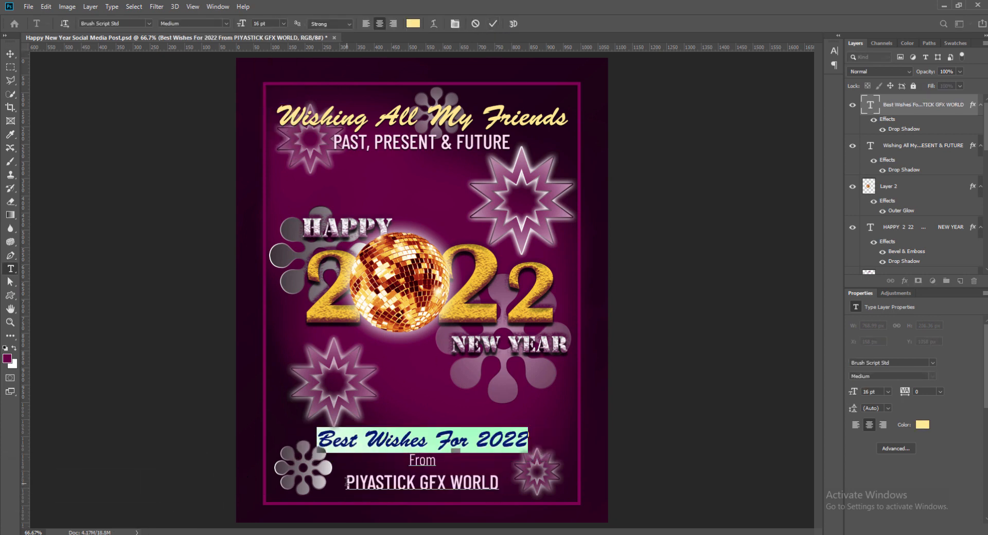
Reduce the font size of the "PIYASTICK GFX WORLD" line, commit the text and shift the block slightly into place.
drag(347, 483, 504, 482)
click(284, 24)
click(268, 86)
click(493, 24)
key(v)
key(ctrl+t)
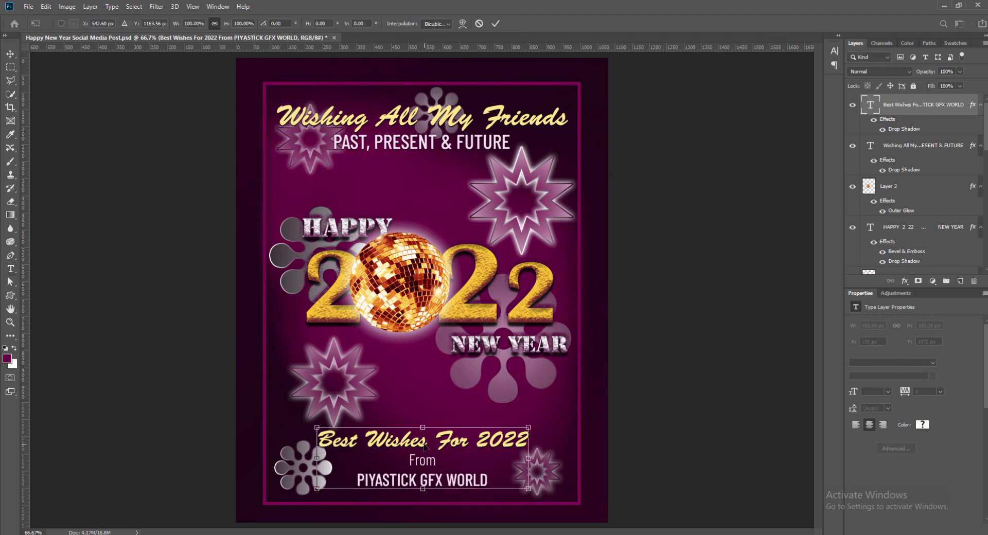
drag(425, 446, 425, 445)
key(Return)
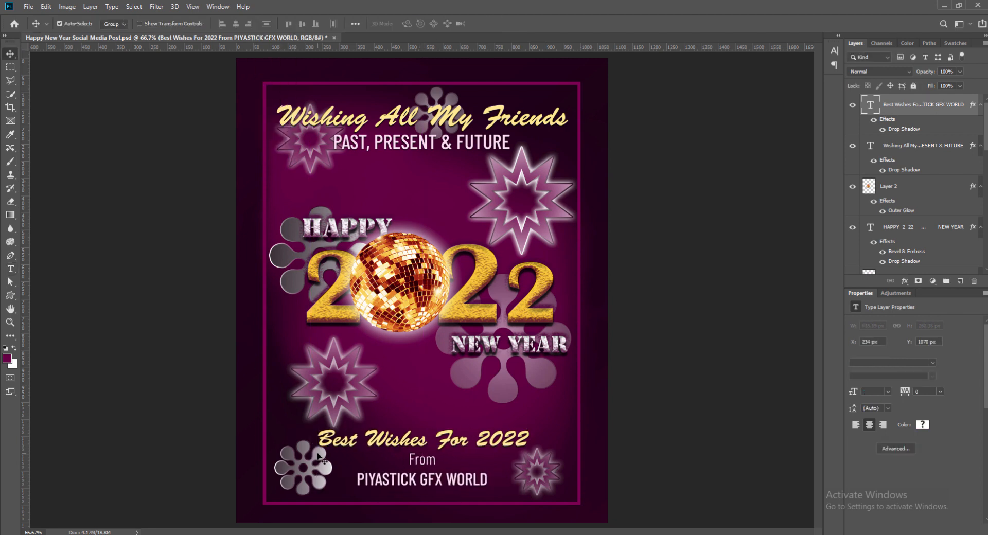
Move the small flower closer to the frame's lower-left corner, lower the "Best Wishes" text block to Y 1084 px, and save.
drag(318, 470, 312, 475)
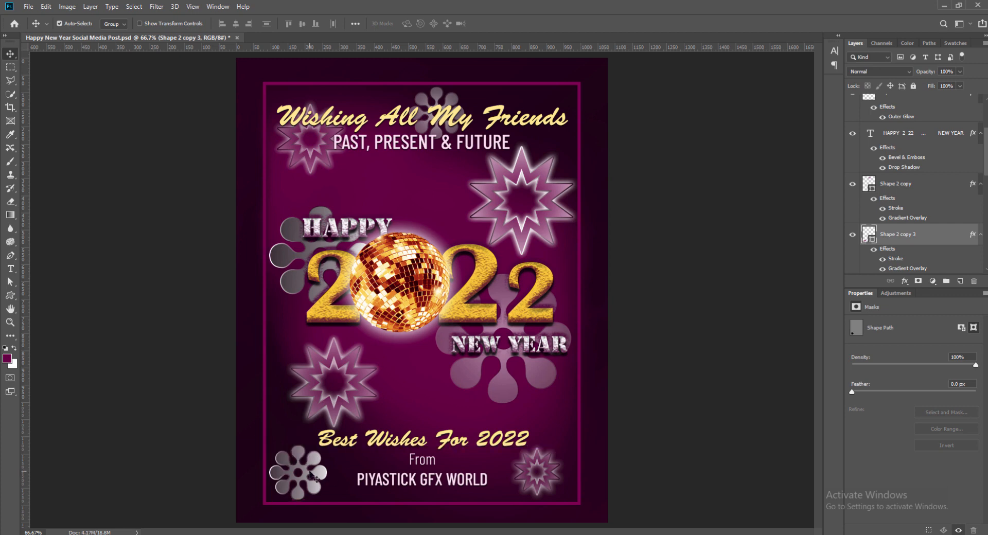
click(412, 480)
key(Down)
key(Down)
key(Down)
key(Down)
key(Down)
key(Down)
key(Down)
key(Down)
key(Down)
key(Down)
key(Down)
key(Down)
key(Down)
key(Down)
key(Down)
key(Down)
key(Down)
key(Down)
key(Down)
key(Down)
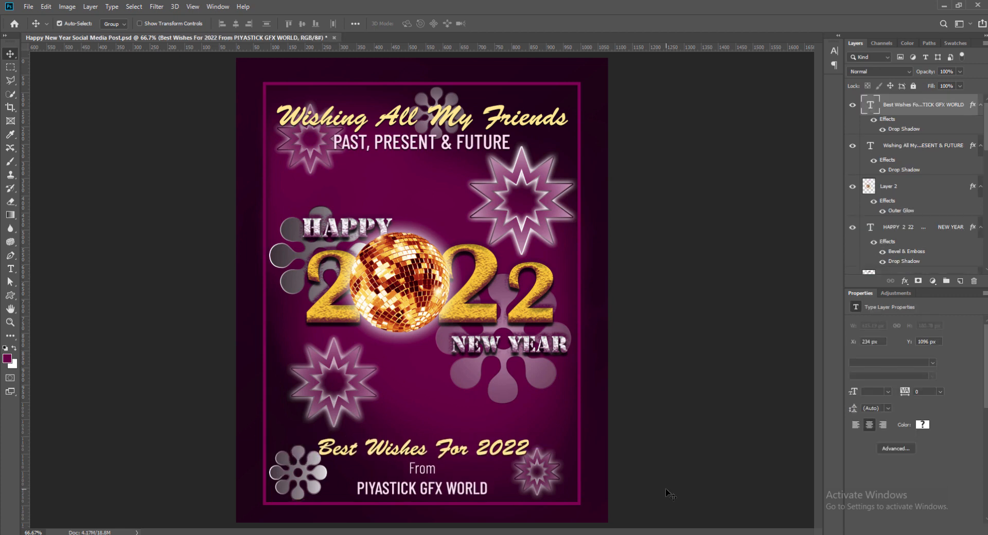
key(Up)
key(Up)
key(Up)
key(Up)
key(Up)
key(Up)
key(Up)
key(Up)
key(Up)
key(Up)
key(Up)
key(Up)
key(ctrl+s)
Create a new layer directly above the magenta frame and choose the Watercolor Spatter Big Drops brush for painting.
click(684, 437)
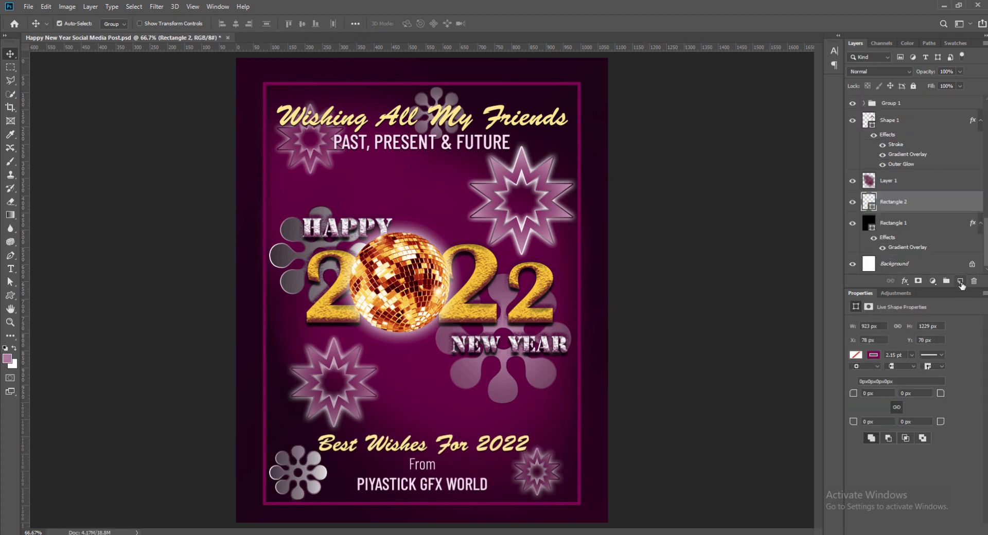
click(960, 282)
click(10, 161)
click(88, 24)
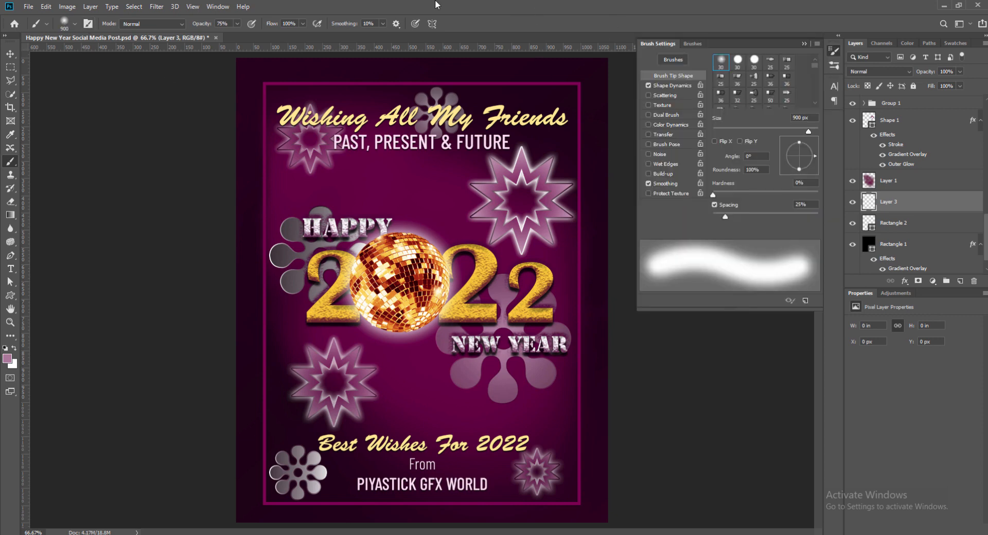
click(804, 43)
click(73, 25)
scroll(181, 381, down, 2)
click(182, 352)
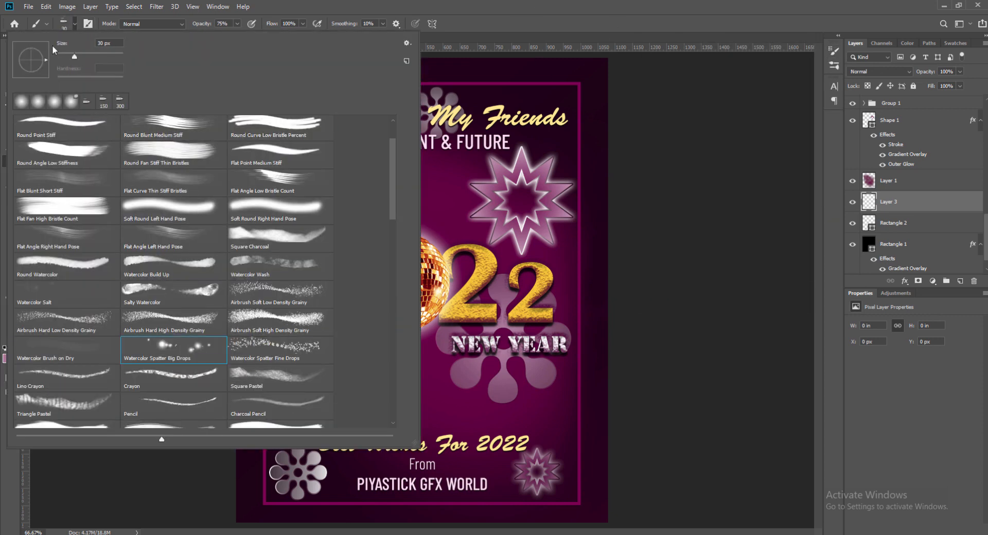
click(524, 80)
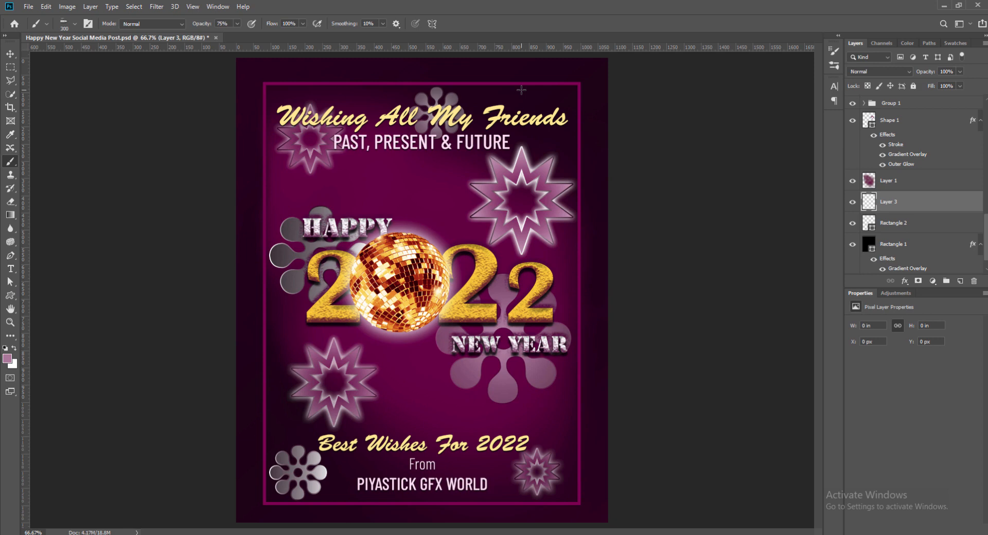
click(512, 81)
click(533, 84)
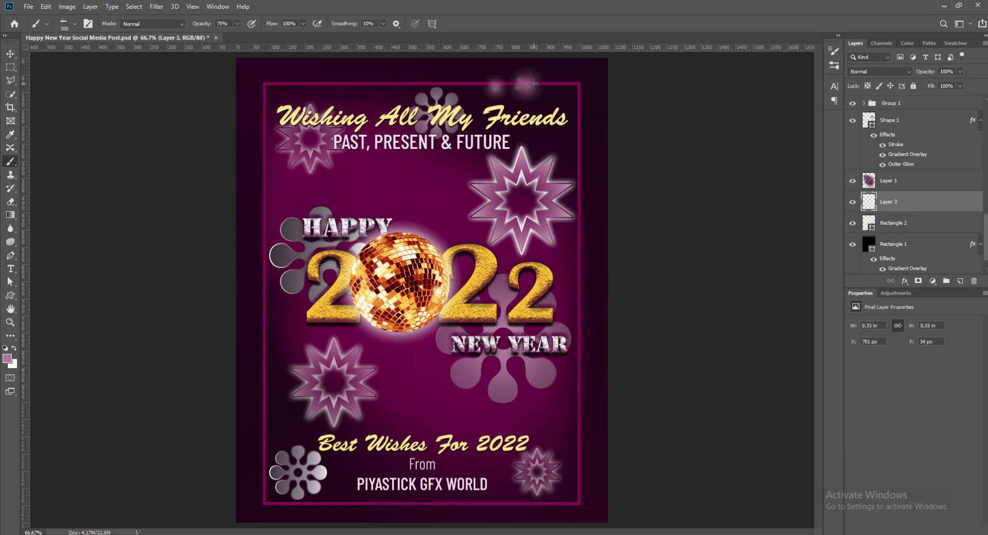
key(ctrl+z)
key(ctrl+z)
Set the foreground colour to white (ffffff) and paint 100 px spatter dots along the poster's upper edge and upper corners.
click(8, 360)
click(622, 199)
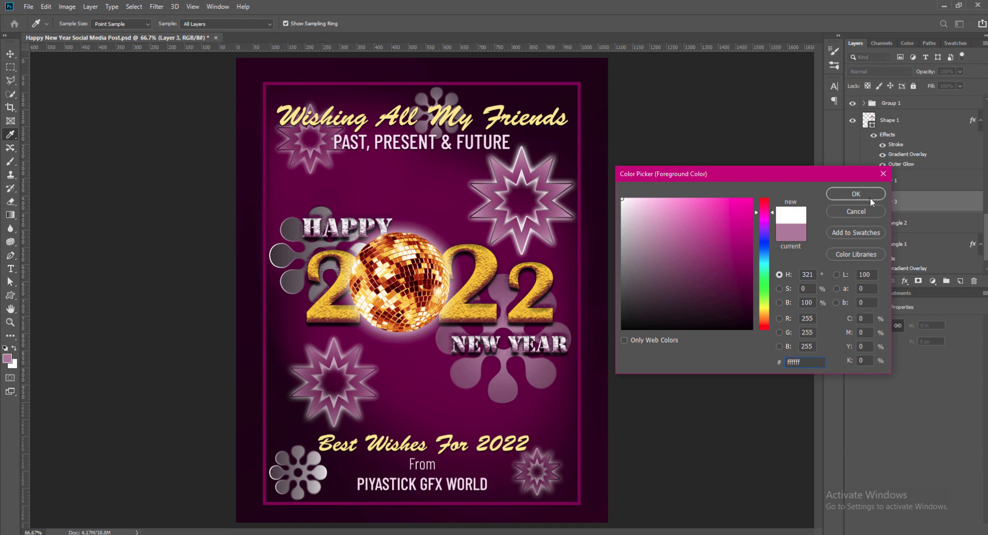
click(871, 201)
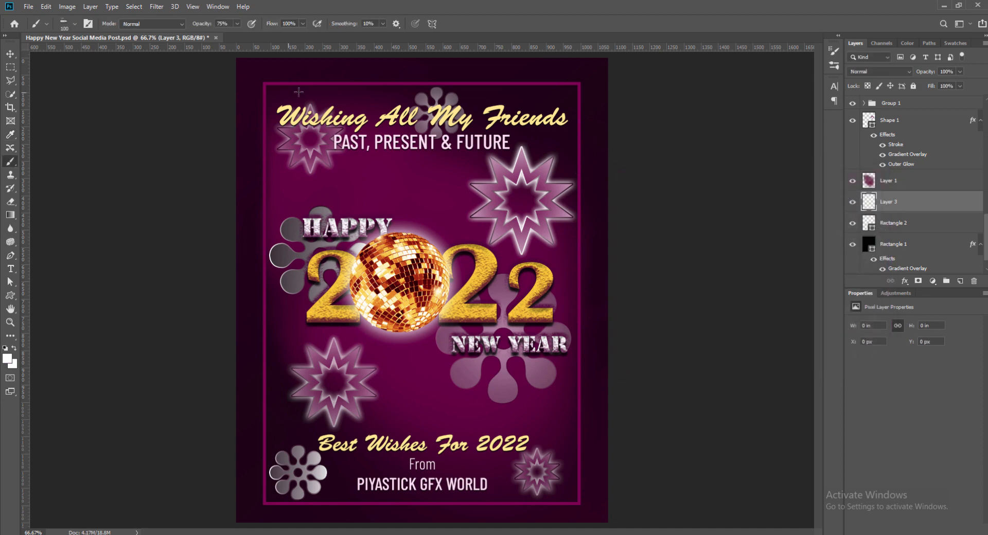
click(514, 84)
mouse_move(551, 95)
mouse_down()
mouse_move(504, 102)
mouse_move(542, 85)
mouse_move(405, 69)
mouse_move(355, 71)
mouse_move(314, 89)
mouse_move(388, 101)
mouse_move(400, 83)
mouse_move(304, 67)
mouse_move(258, 150)
mouse_up()
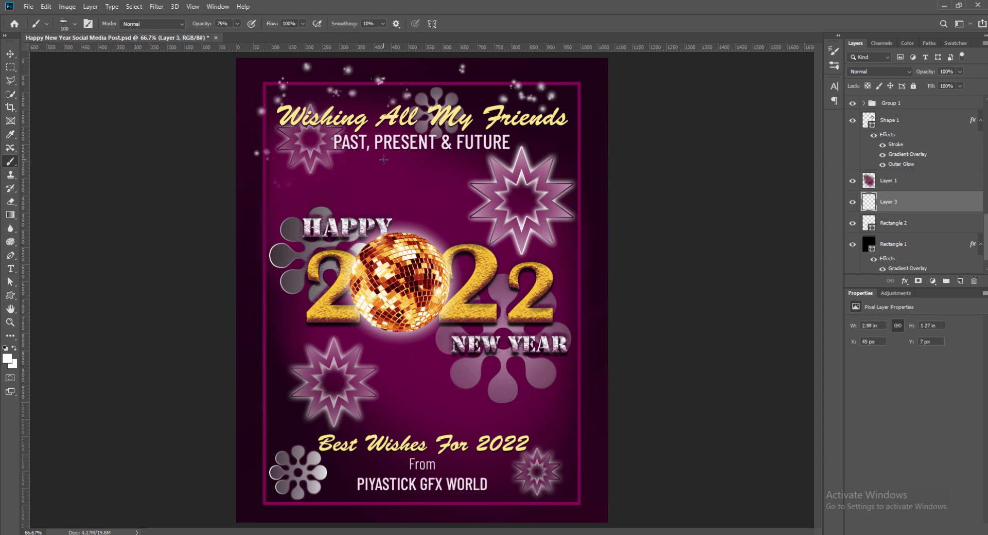
mouse_move(488, 151)
mouse_down()
mouse_move(562, 155)
mouse_move(575, 91)
mouse_move(479, 89)
mouse_move(362, 116)
mouse_up()
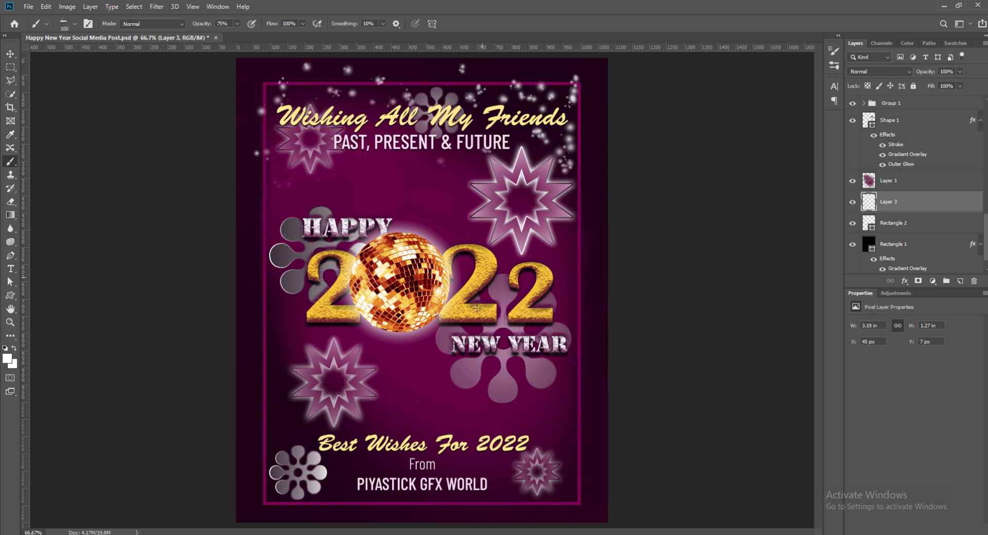
Paint white spatter dots along the poster's lower edge, both side edges and the remaining corners of the frame.
mouse_move(331, 486)
mouse_down()
mouse_move(274, 435)
mouse_move(279, 401)
mouse_move(364, 433)
mouse_move(405, 470)
mouse_move(386, 495)
mouse_move(510, 493)
mouse_move(512, 462)
mouse_move(569, 440)
mouse_move(511, 499)
mouse_up()
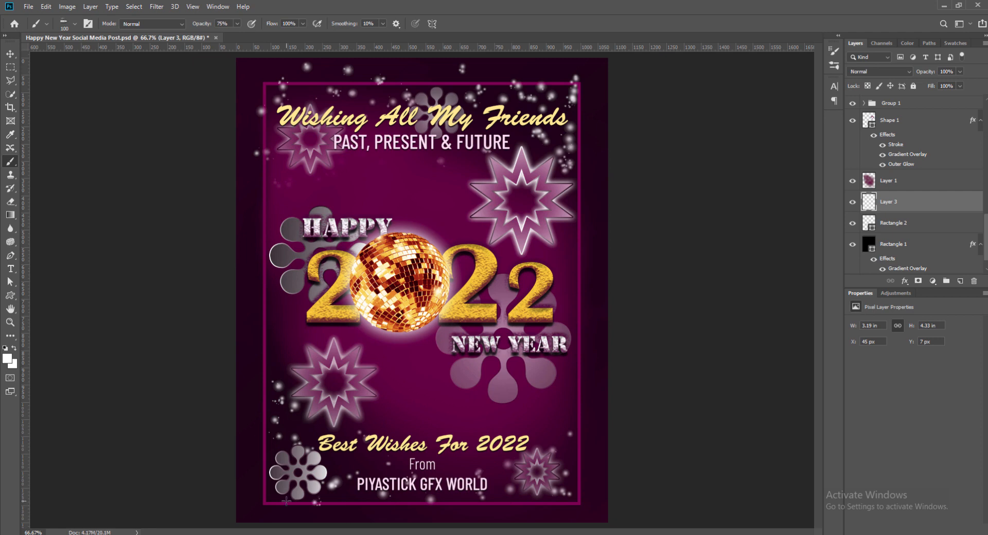
drag(286, 501, 267, 466)
drag(555, 404, 558, 389)
mouse_move(289, 337)
mouse_down()
mouse_move(260, 354)
mouse_move(248, 458)
mouse_move(318, 515)
mouse_move(358, 511)
mouse_up()
drag(597, 435, 582, 394)
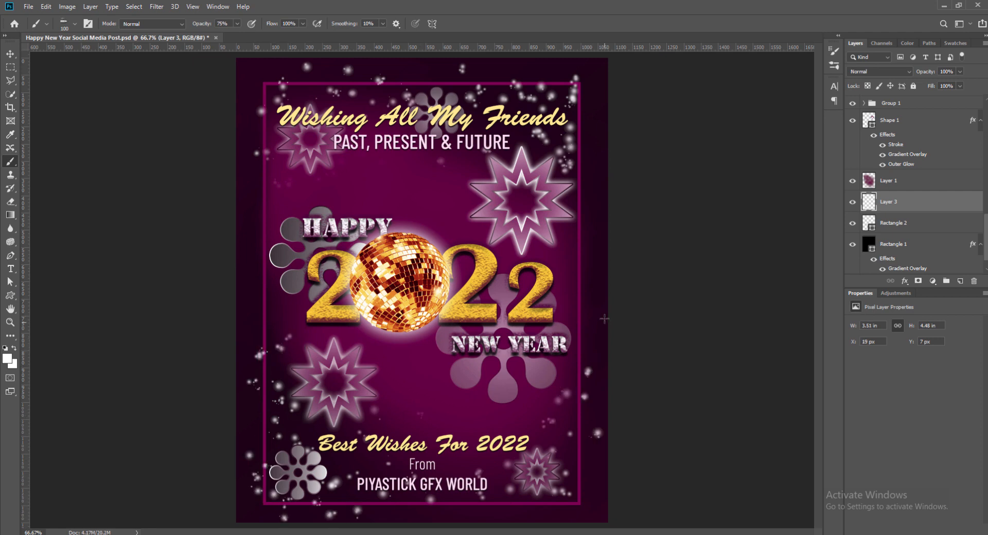
drag(582, 282, 585, 250)
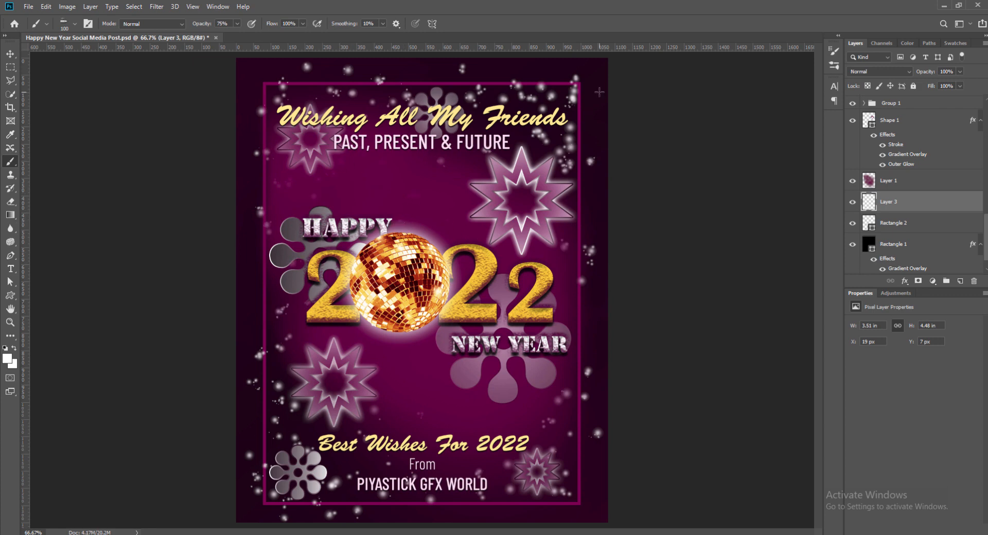
drag(240, 77, 258, 96)
drag(535, 508, 452, 520)
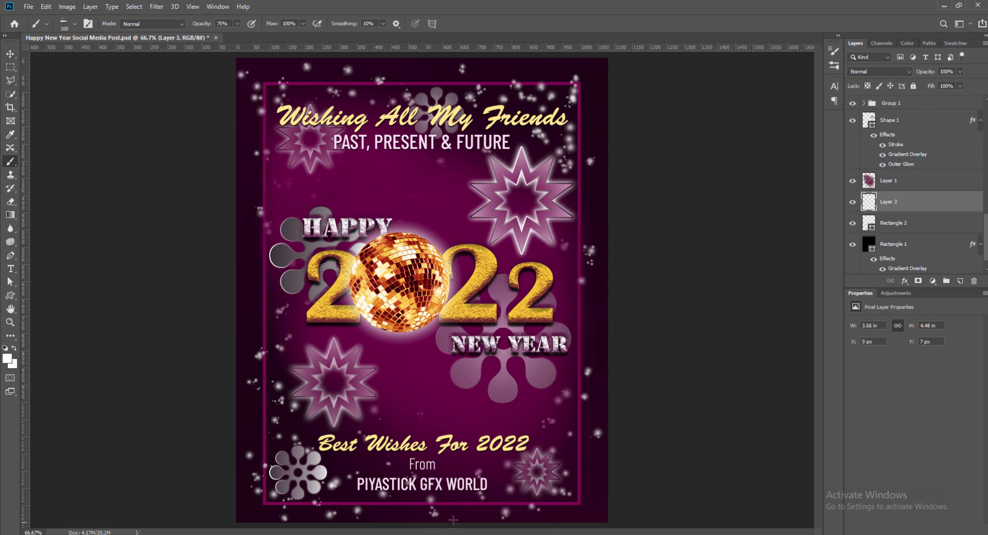
drag(569, 499, 617, 487)
Sample the gold of the 2022 digits as the foreground colour and add 60 px spatter near the frame's lower-right corner.
click(8, 359)
click(532, 315)
click(856, 194)
key(bracketleft)
click(585, 468)
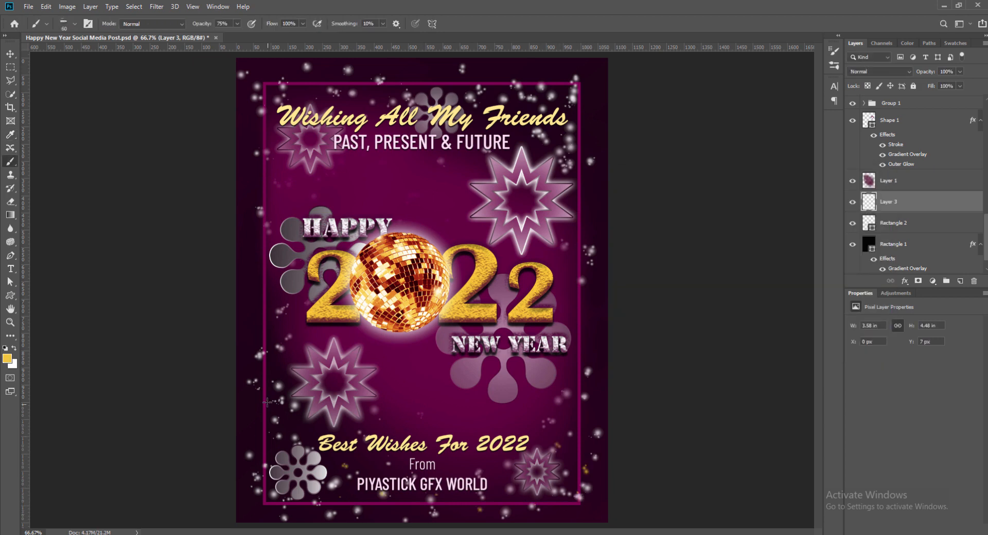
Scatter gold spatter dots among the white ones along all four edges of the frame.
drag(267, 403, 307, 324)
click(294, 87)
click(457, 80)
mouse_move(371, 466)
mouse_down()
mouse_move(275, 435)
mouse_move(310, 495)
mouse_move(452, 514)
mouse_move(602, 437)
mouse_up()
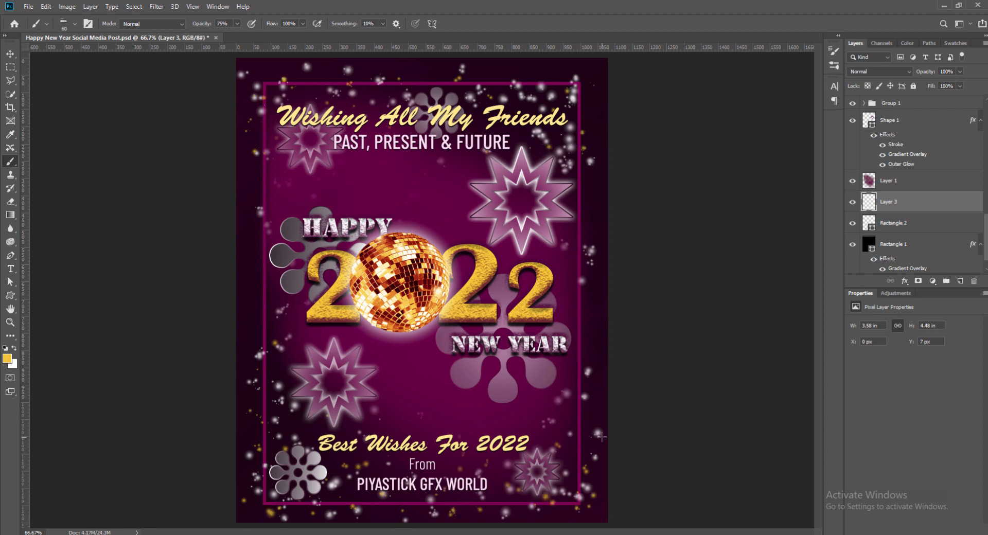
click(259, 295)
click(333, 76)
click(511, 73)
click(576, 284)
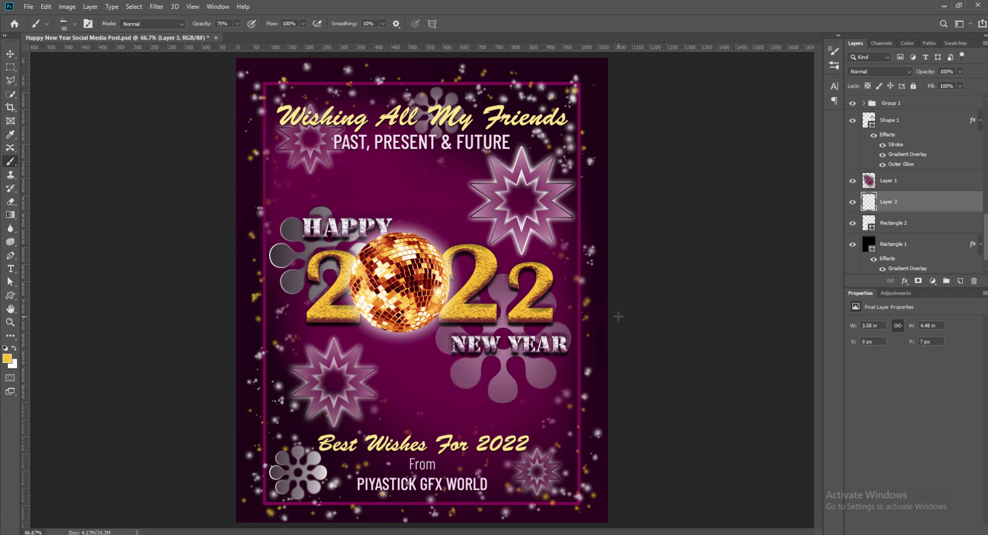
Choose a paler gold foreground colour, add spatter with a 70 px brush around the poster's border, and save the document.
click(7, 359)
click(666, 206)
click(856, 194)
key(bracketleft)
key(bracketleft)
click(341, 458)
click(361, 478)
click(322, 503)
click(249, 418)
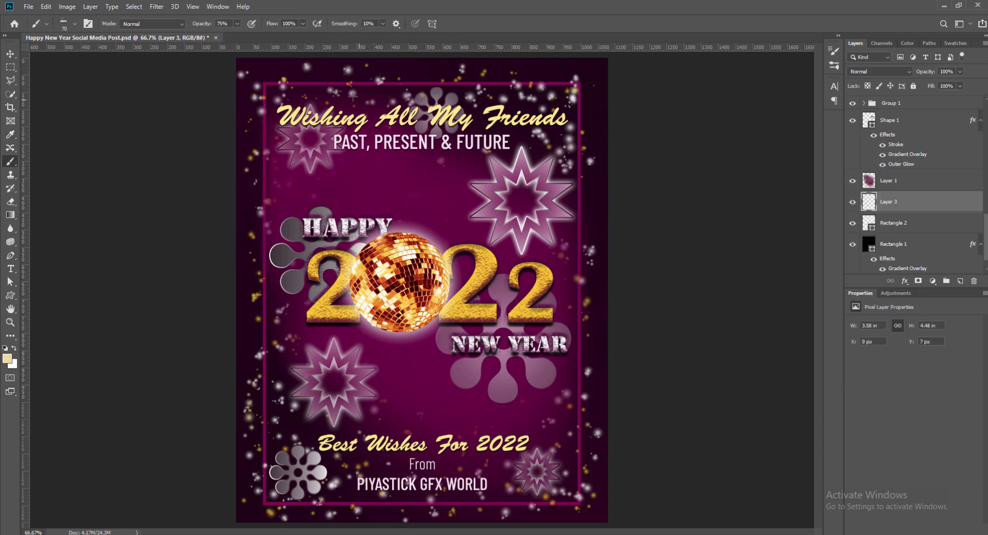
key(ctrl+s)
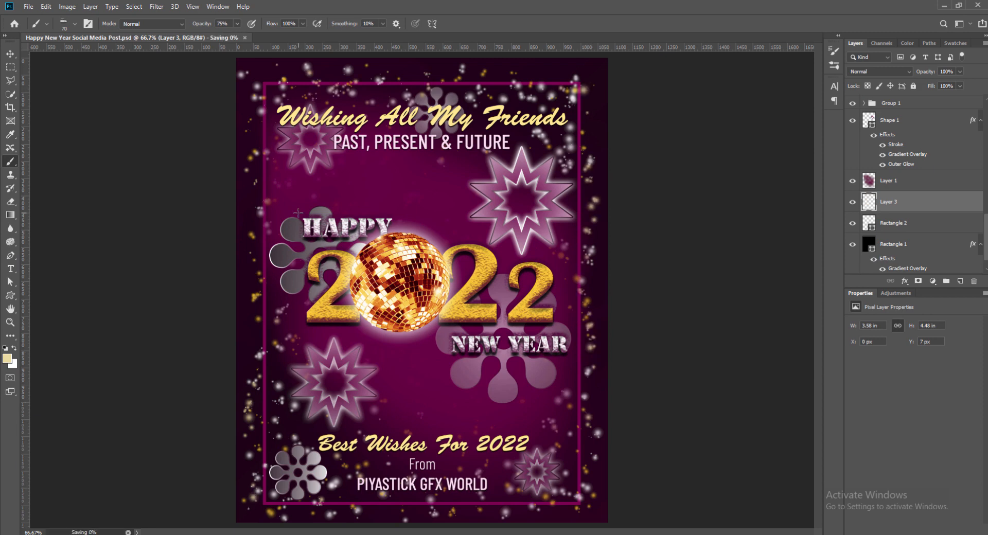
Add an outer glow to the magenta frame with the Precise technique and 9% spread.
click(9, 53)
click(875, 223)
right_click(871, 229)
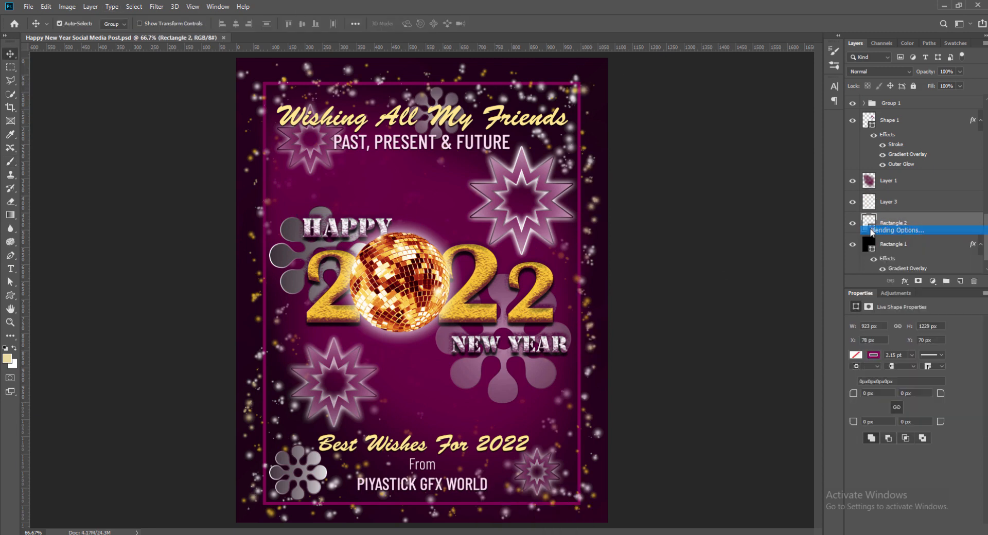
click(895, 231)
click(612, 467)
click(770, 402)
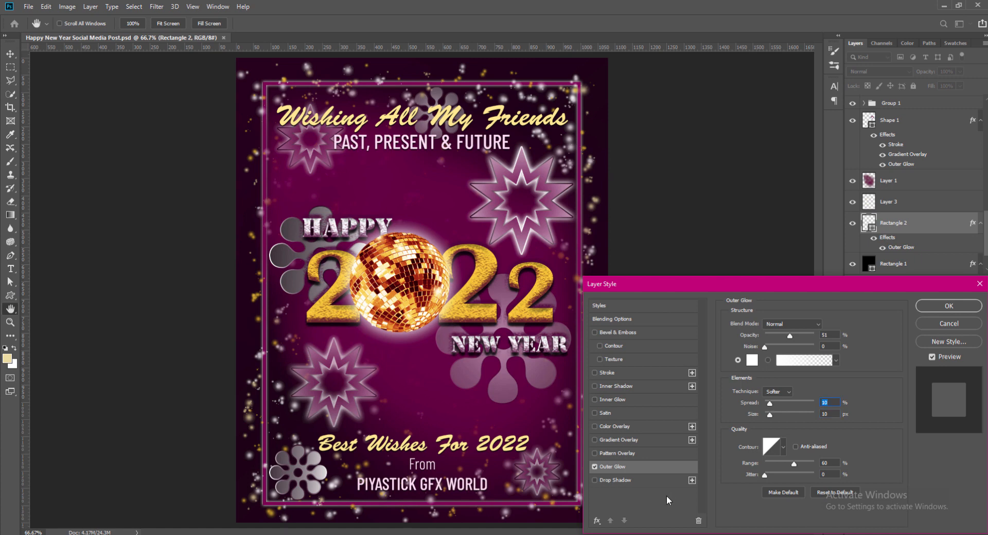
text(15)
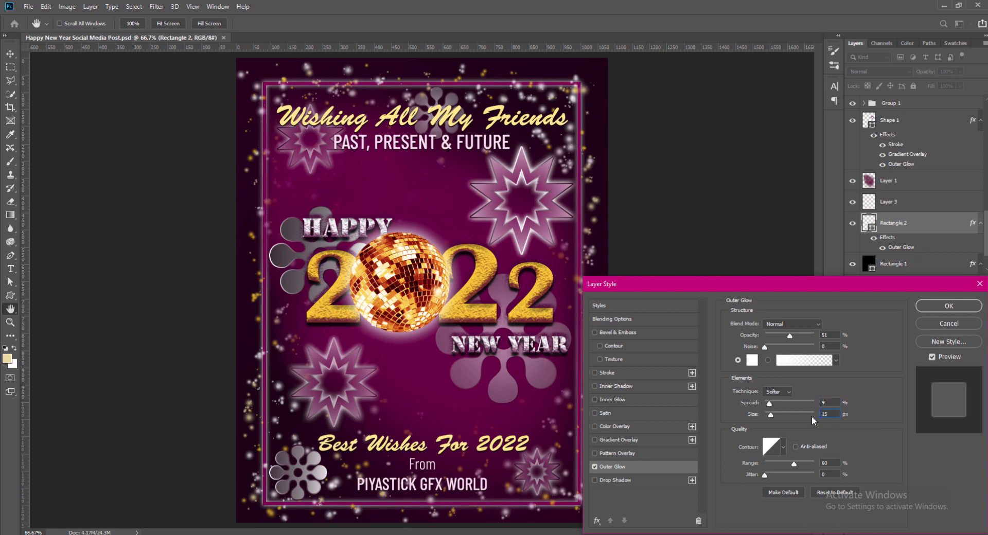
click(777, 392)
click(774, 407)
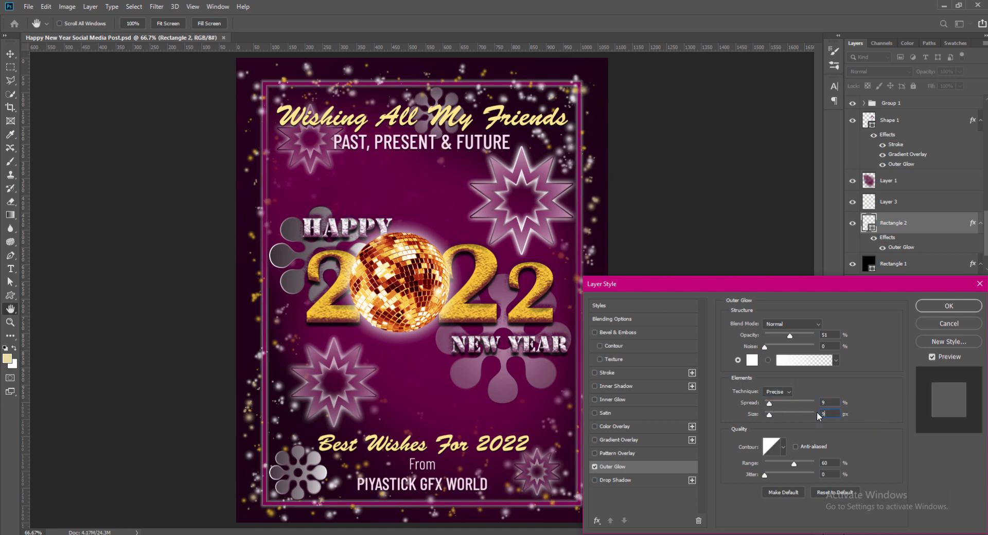
key(Return)
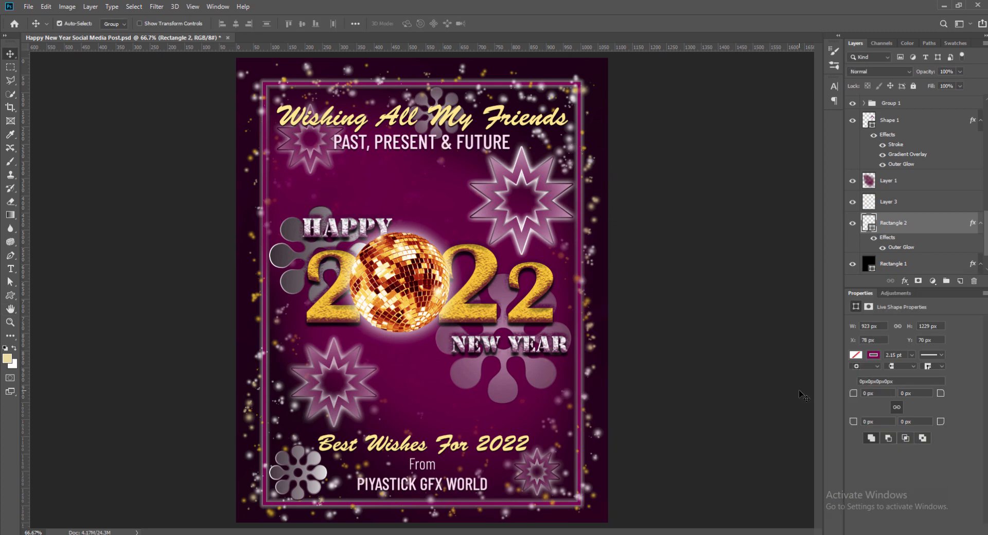
Set the drop shadow distance of the "Best Wishes For 2022" text block to 3 px.
click(435, 444)
right_click(870, 105)
click(894, 110)
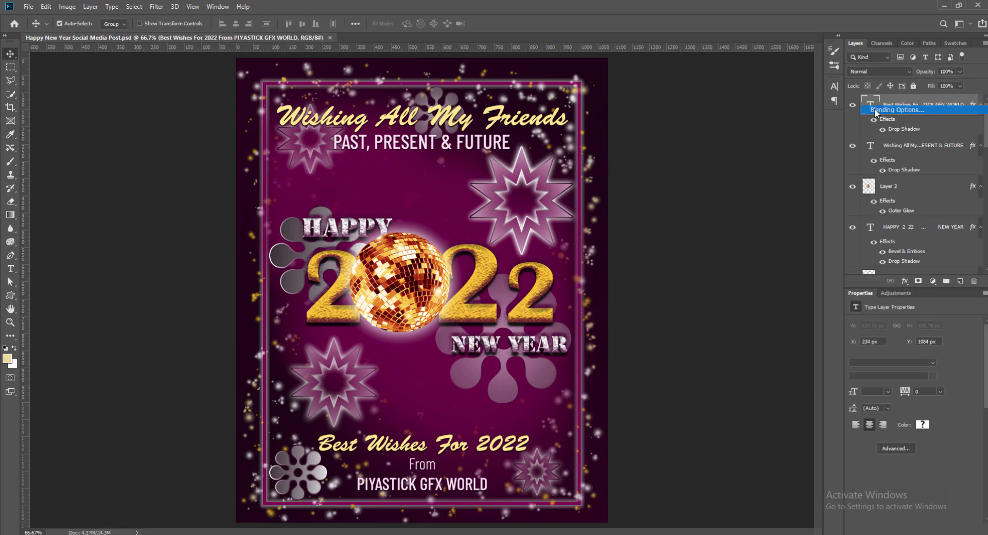
click(616, 480)
click(827, 368)
key(Return)
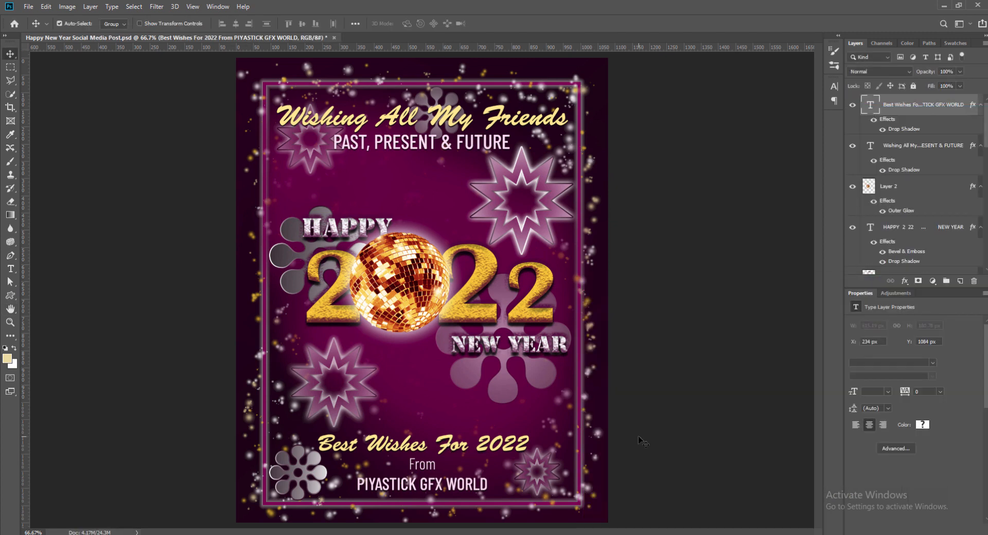
Review the lower text block's drop shadow settings and examine the whole poster layout up close and in full.
scroll(675, 253, up, 2)
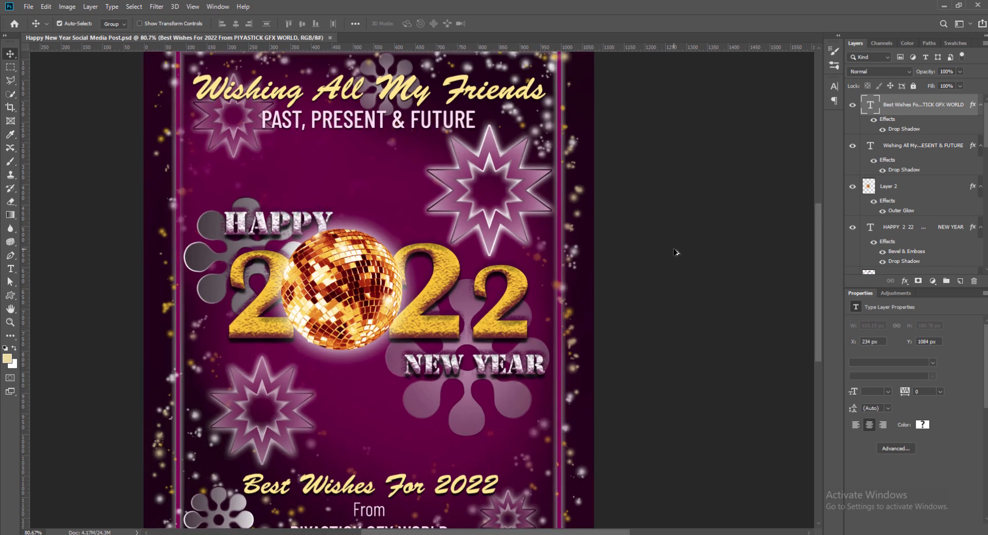
scroll(613, 207, down, 3)
right_click(868, 105)
click(875, 110)
click(616, 481)
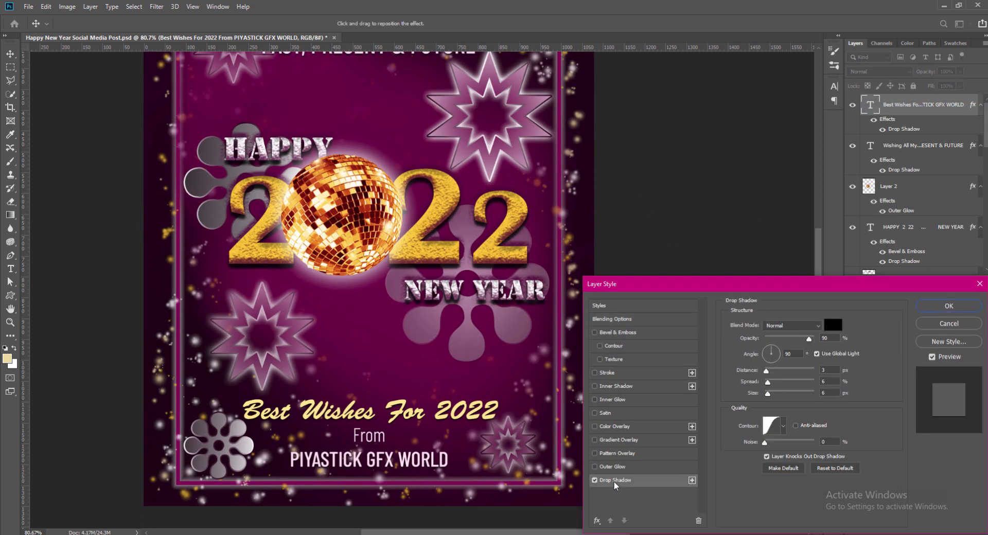
click(945, 306)
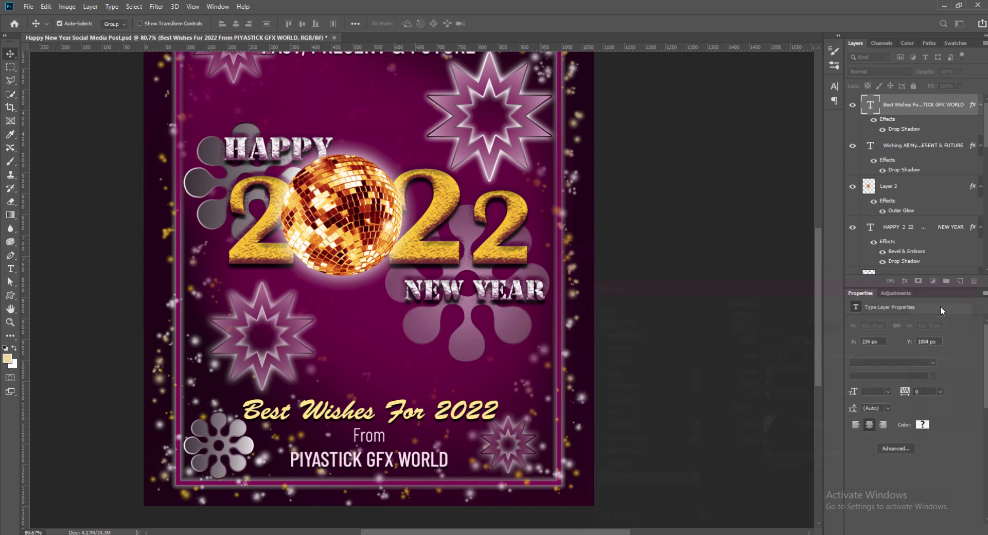
scroll(487, 403, up, 1)
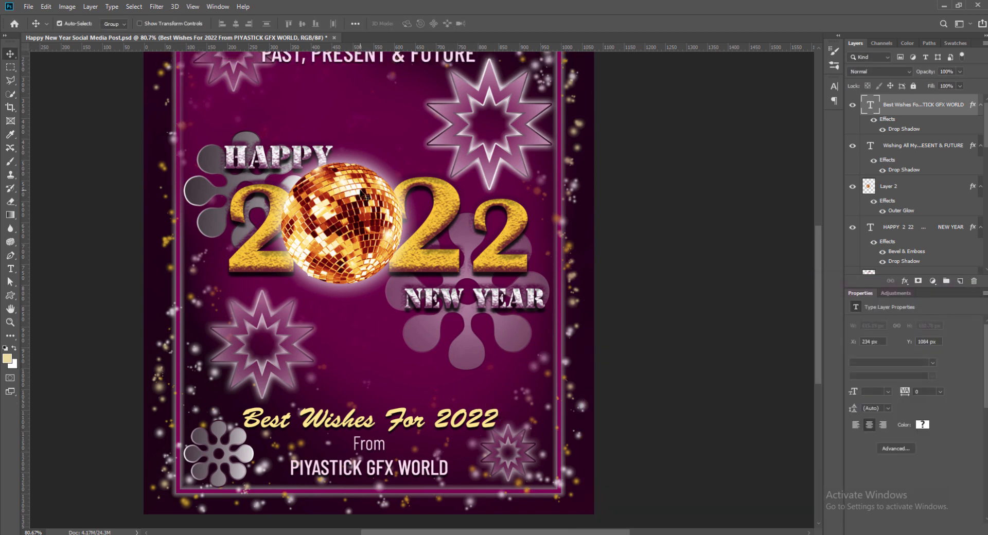
scroll(364, 195, down, 1)
drag(817, 248, 817, 238)
mouse_move(605, 531)
mouse_down()
mouse_move(569, 532)
mouse_move(586, 532)
mouse_up()
drag(817, 279, 817, 270)
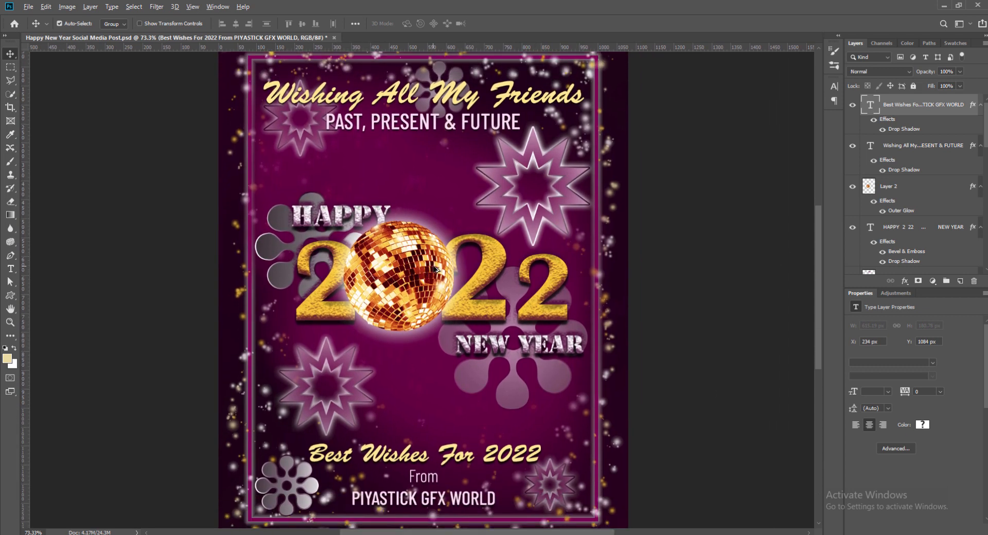
scroll(435, 269, down, 1)
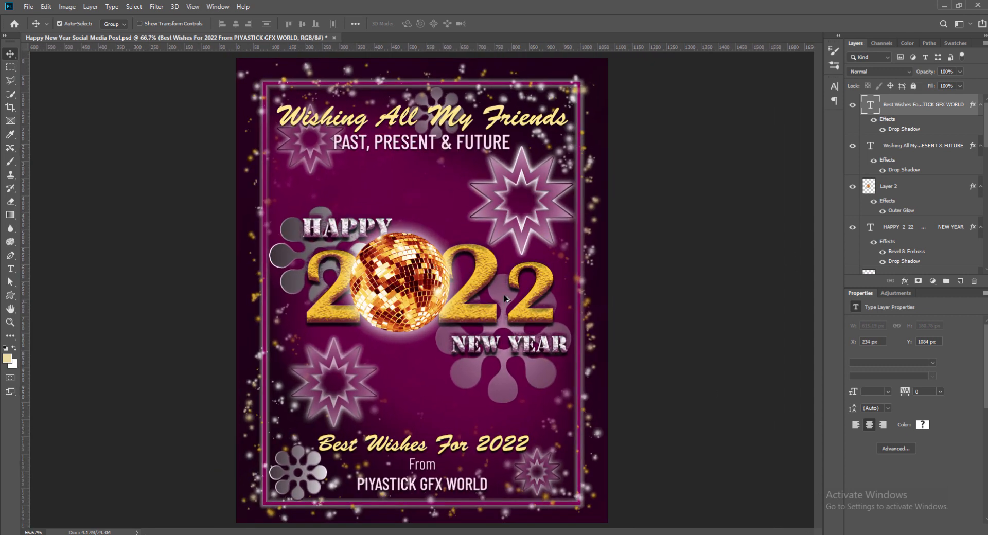